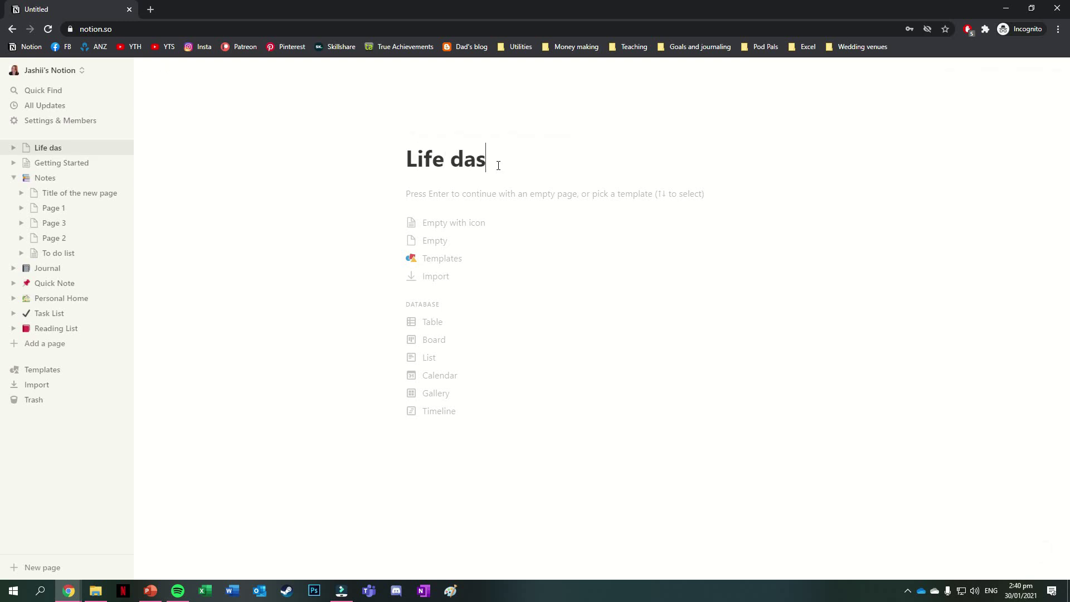
- Title the page 'Life dashboard', give it a blue heart icon, and make it full width
text(ard)
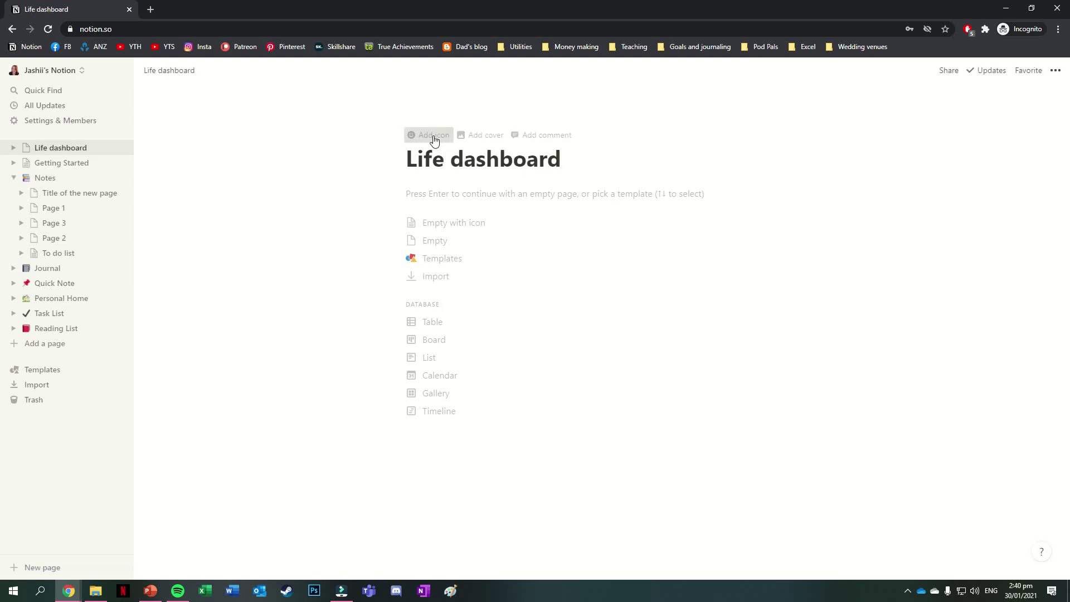
click(417, 136)
click(422, 152)
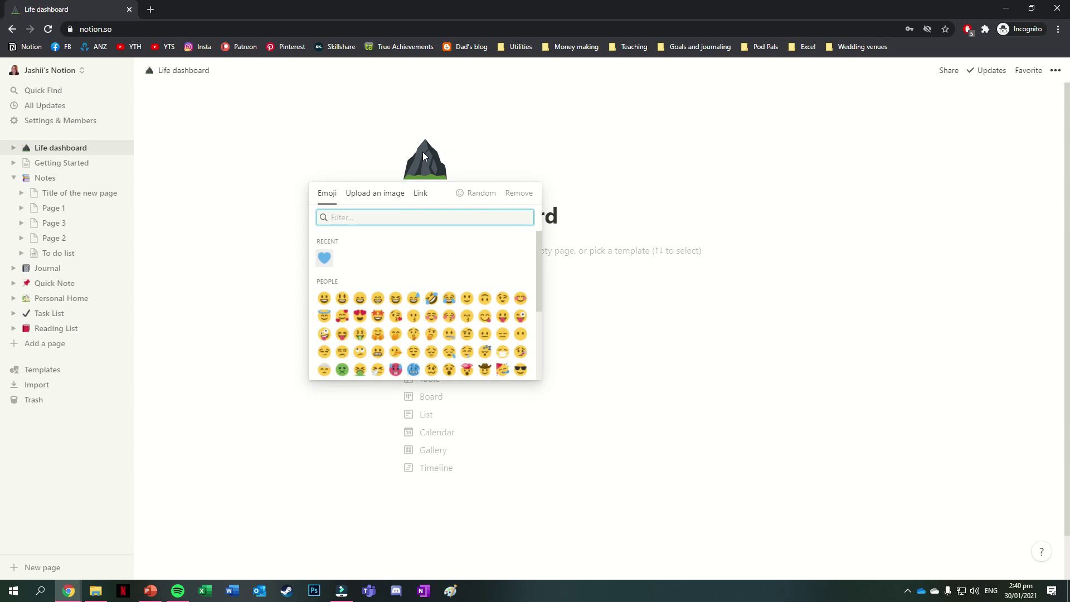
click(325, 258)
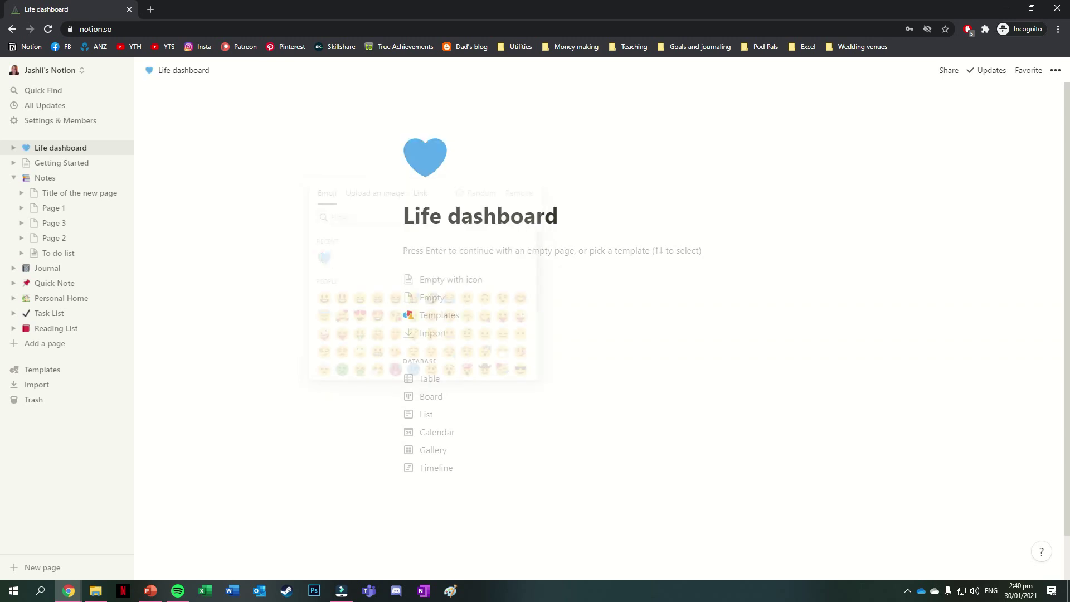
click(720, 253)
click(1055, 71)
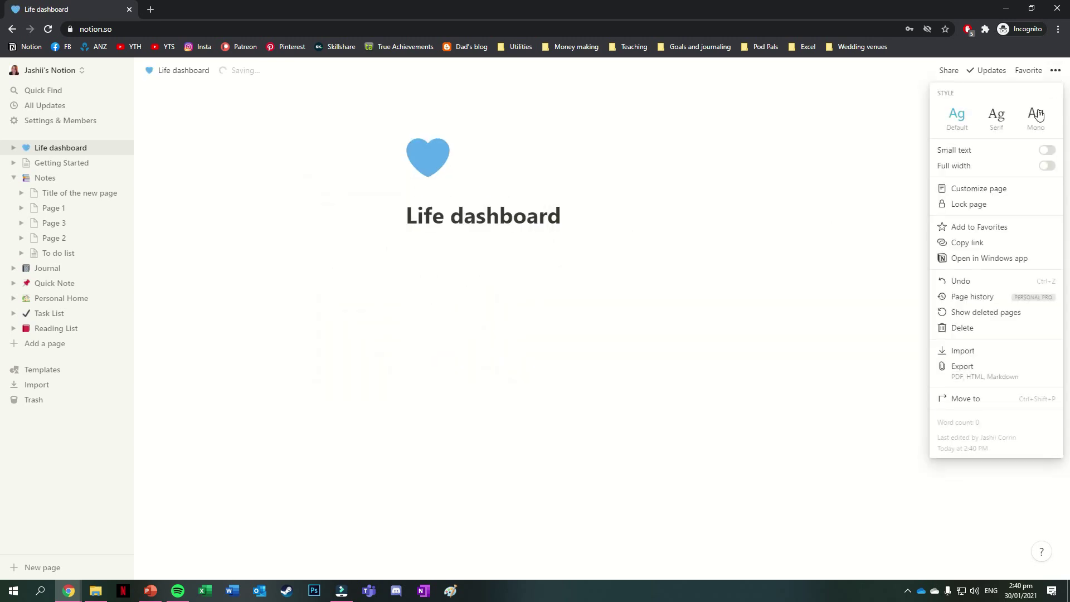
click(1047, 166)
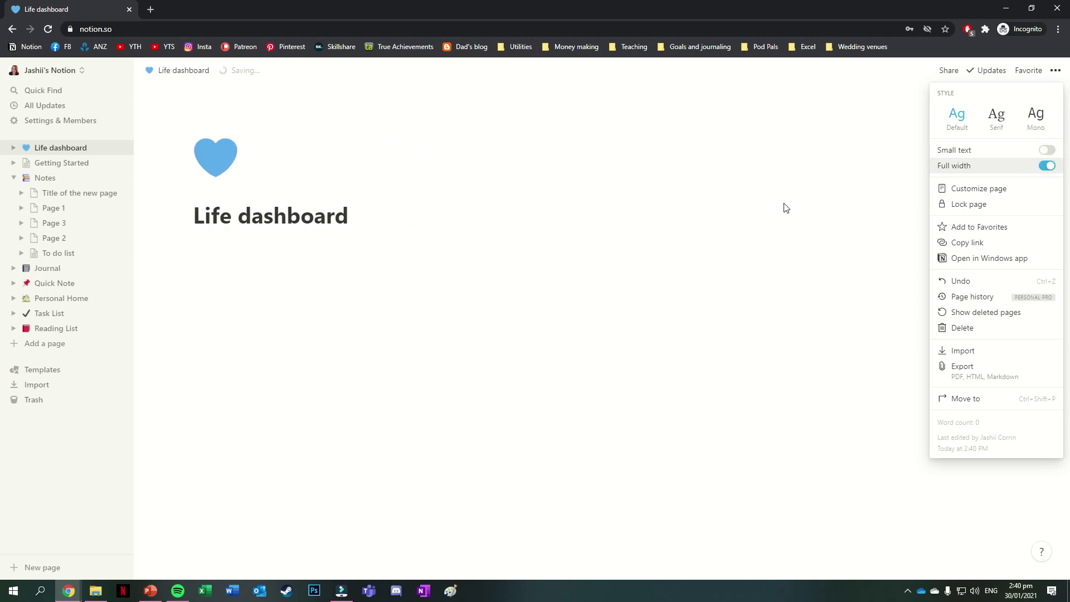
click(254, 262)
- Add 'Goals and projects' and 'Quick links' blocks, placing Quick links in a column beside it
click(222, 249)
text(Goal)
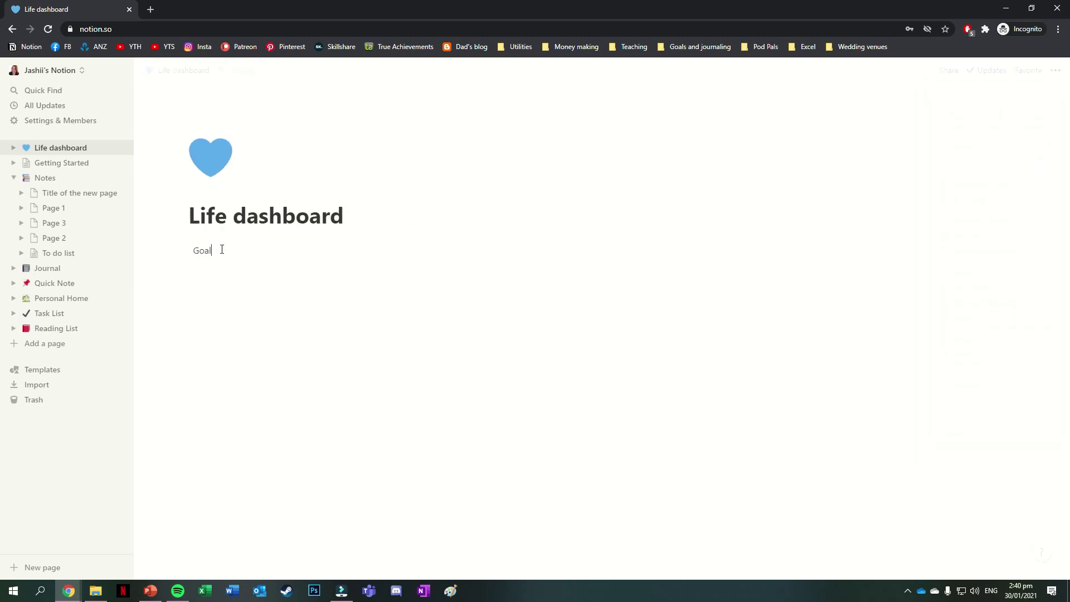
text(s and projects)
key(Return)
text(Quick links)
drag(185, 269, 1015, 255)
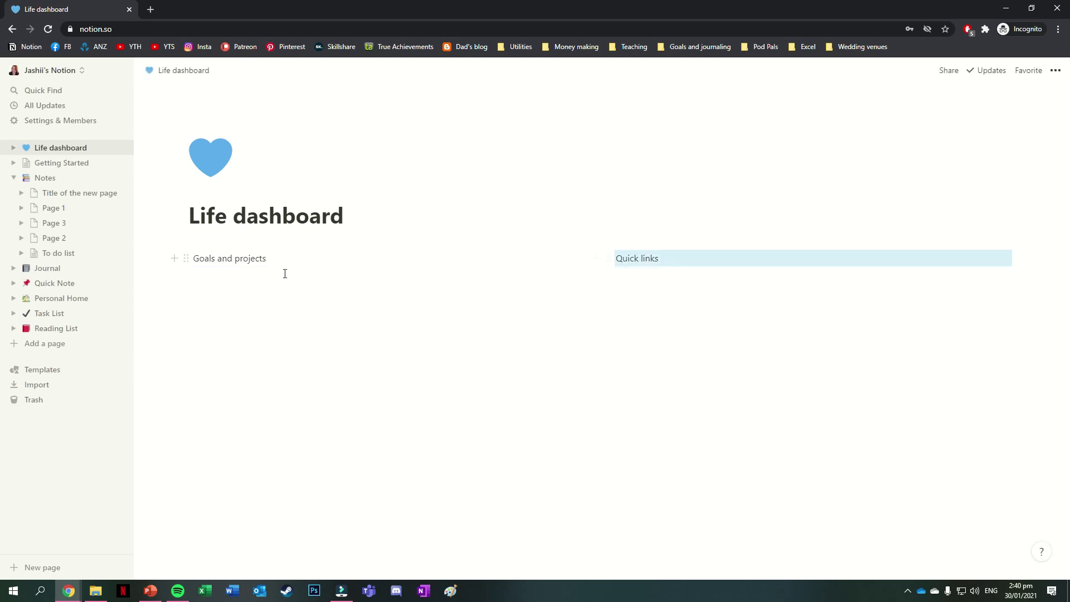
- Make 'Goals and projects' a heading and bring up its block menu to recolour it
click(186, 258)
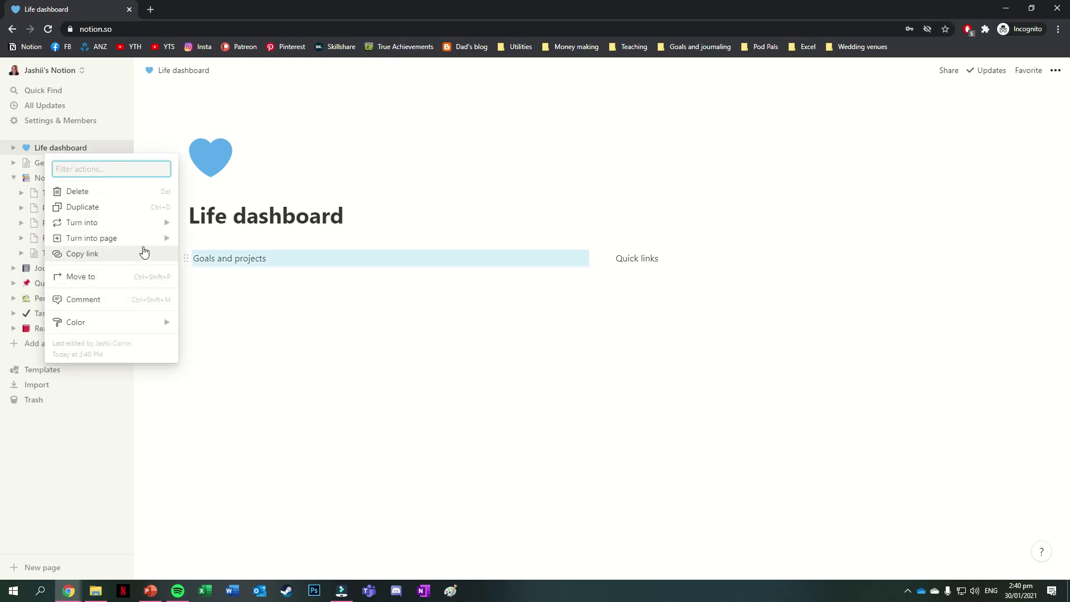
mouse_move(139, 223)
click(220, 163)
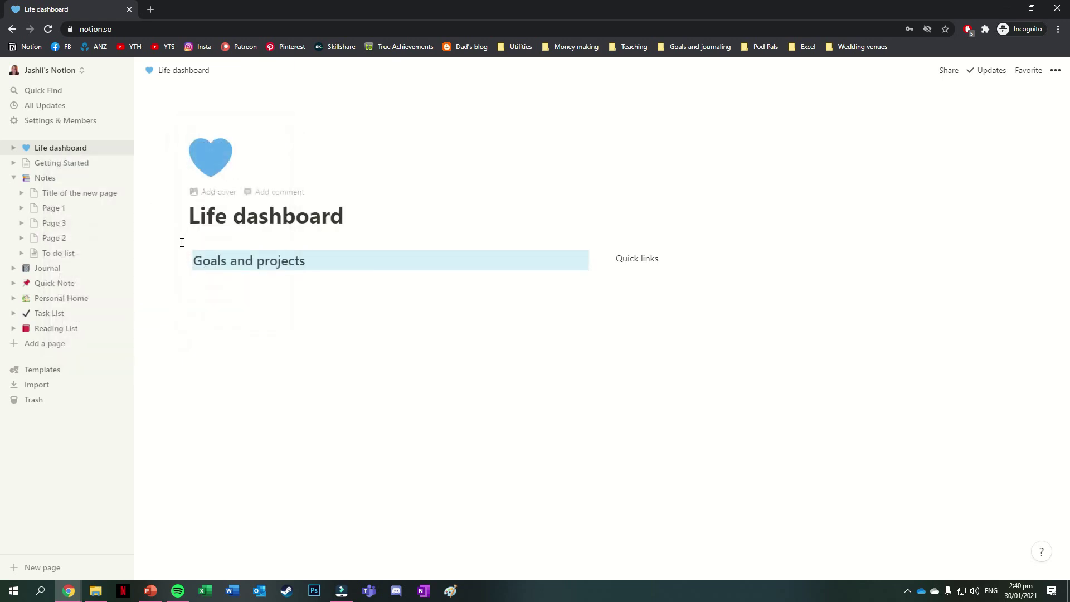
click(185, 258)
mouse_move(153, 326)
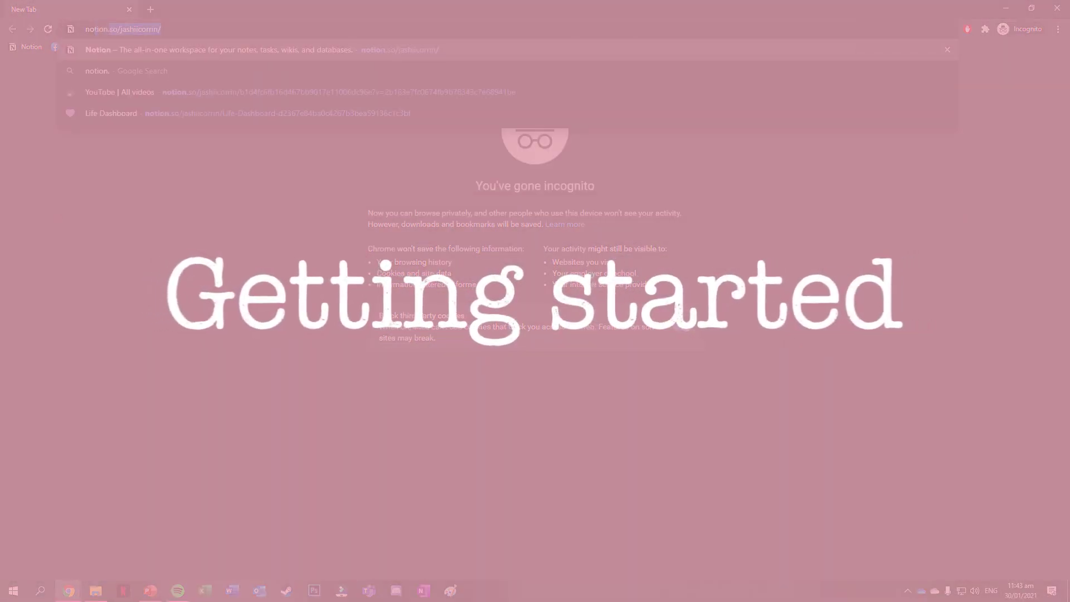
- Load notion.so, sign up with your e-mail address, and choose the personal-use setup
text(so)
key(Return)
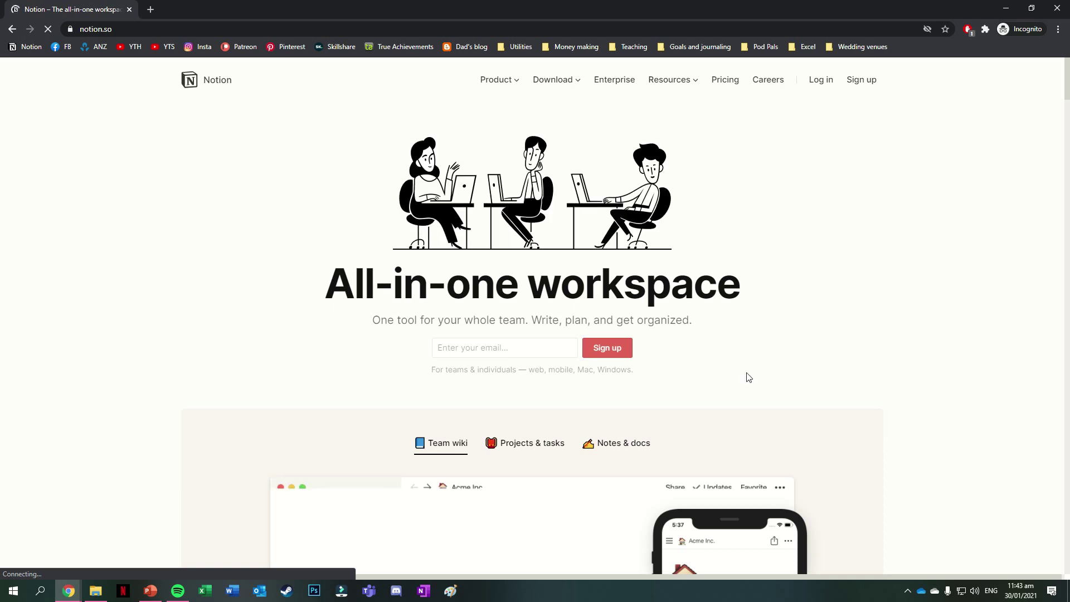
click(536, 354)
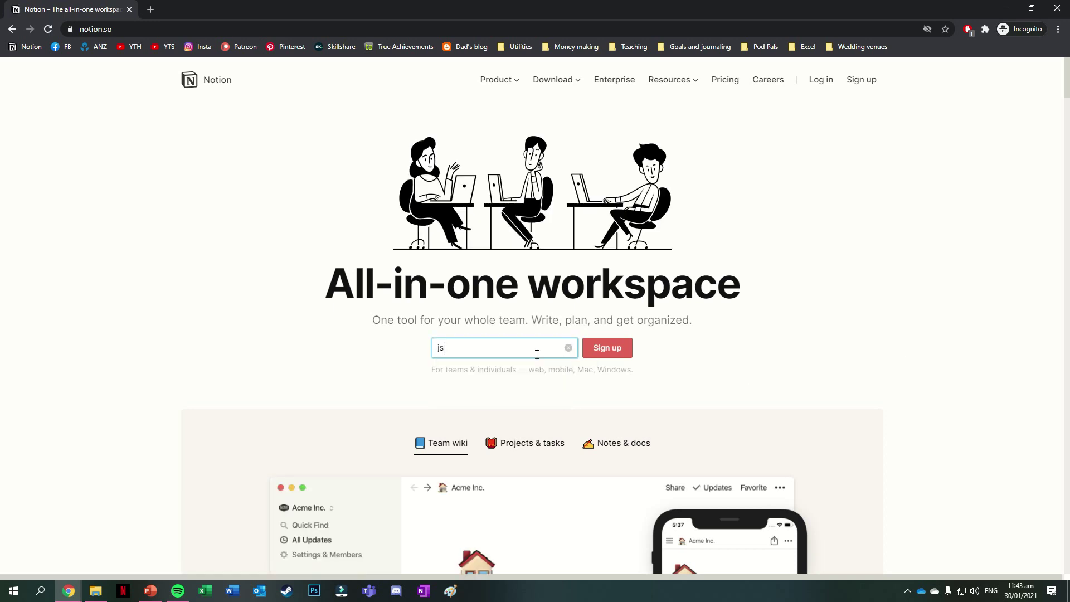
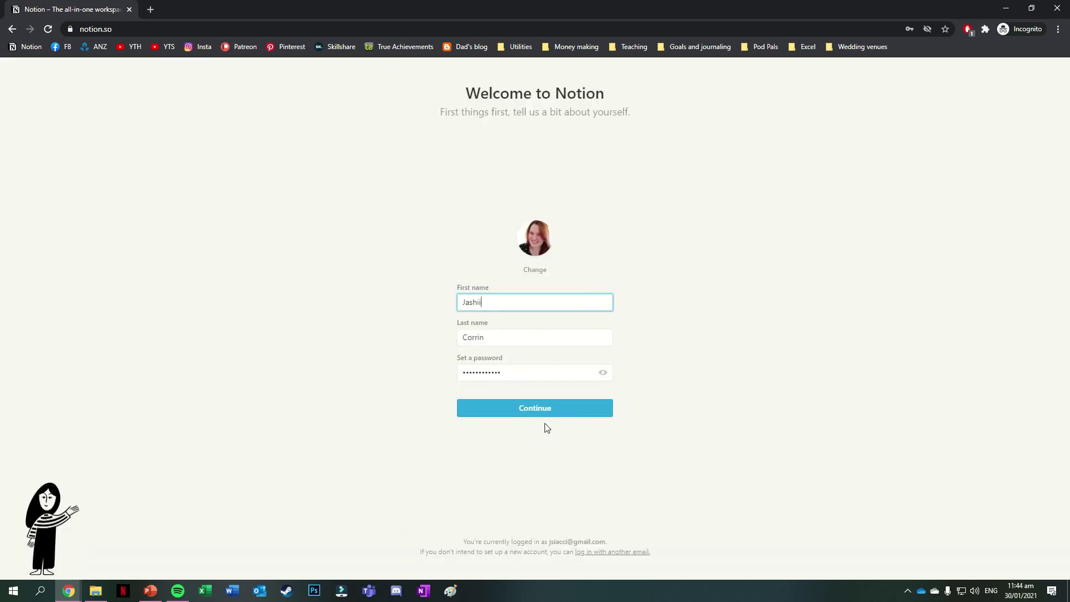
click(544, 411)
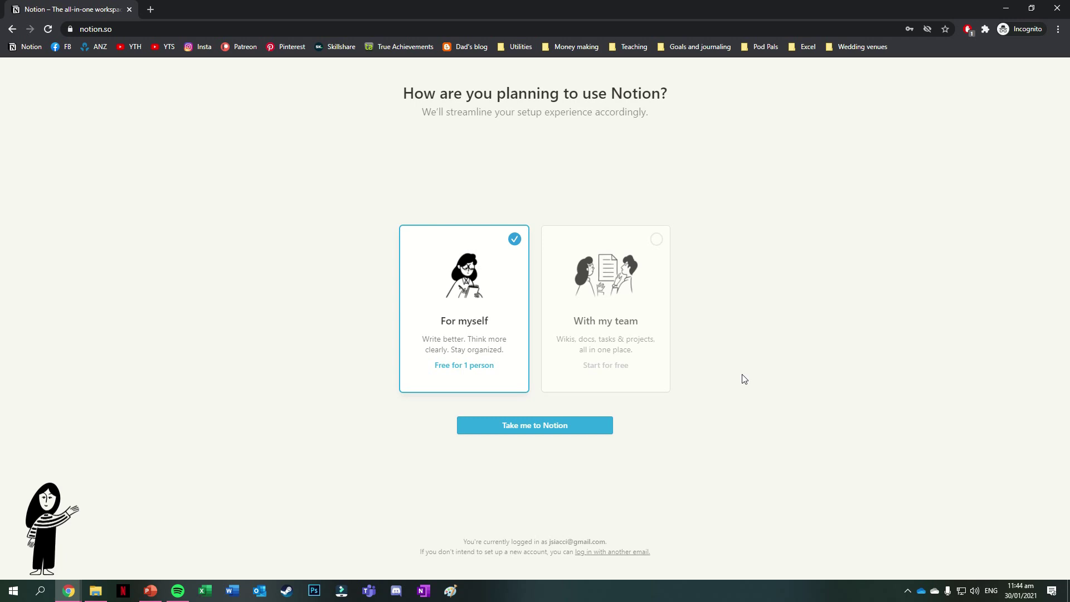
click(590, 426)
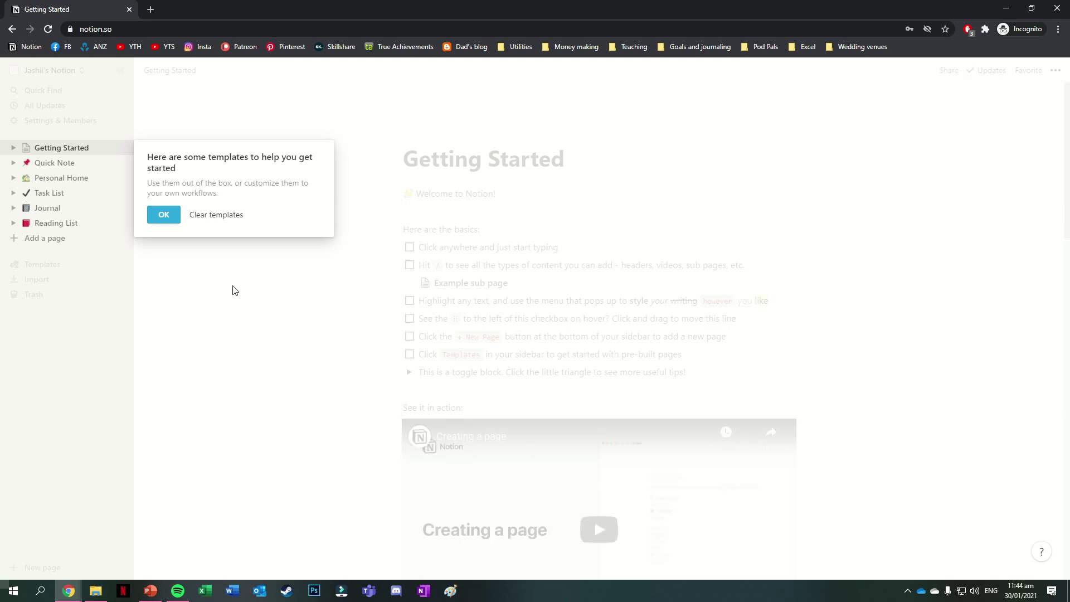
- Dismiss the templates welcome message and scroll down the Getting Started page
click(163, 218)
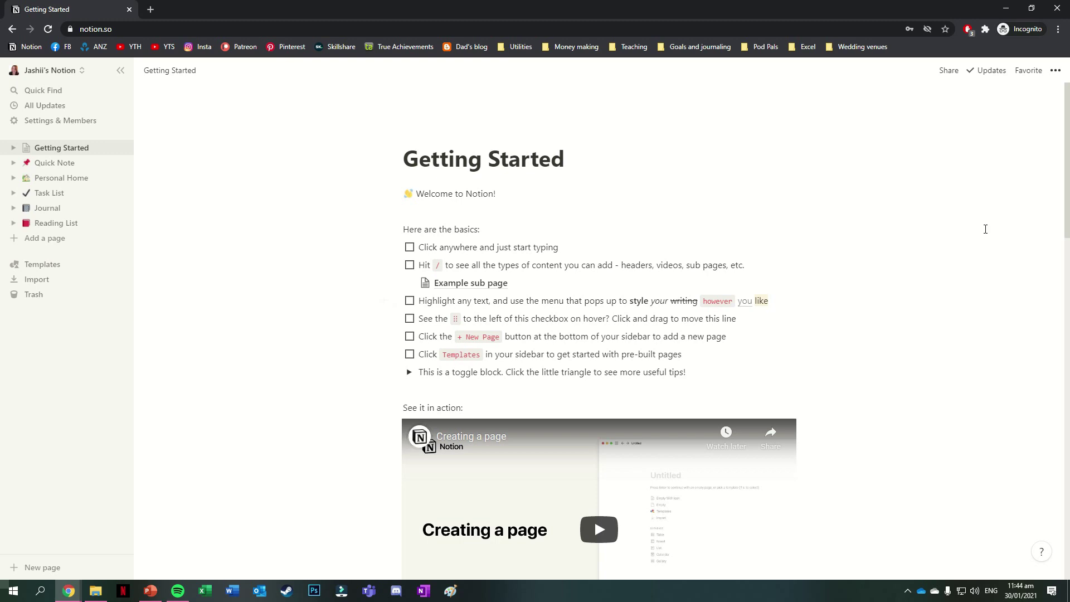
drag(1065, 199, 998, 186)
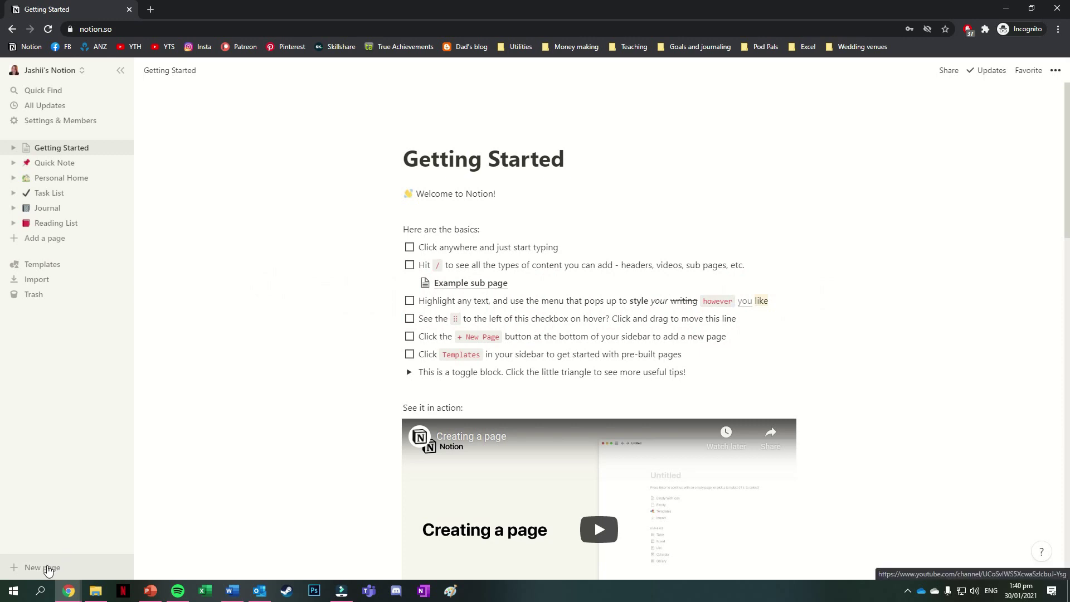
- Add a new page from the sidebar and start it as an empty Untitled page
click(48, 568)
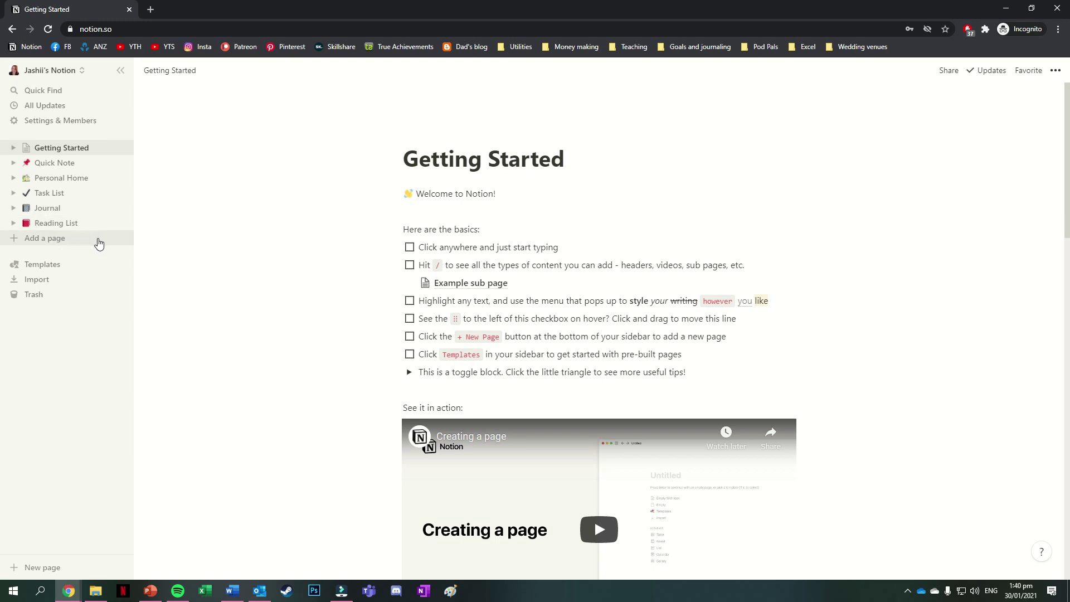
click(48, 567)
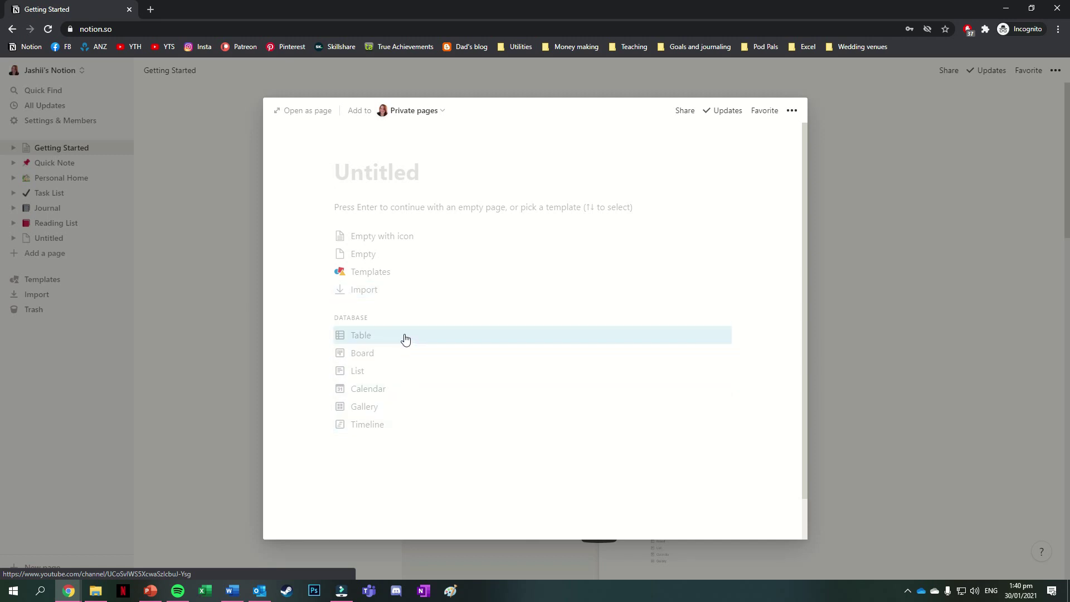
click(402, 258)
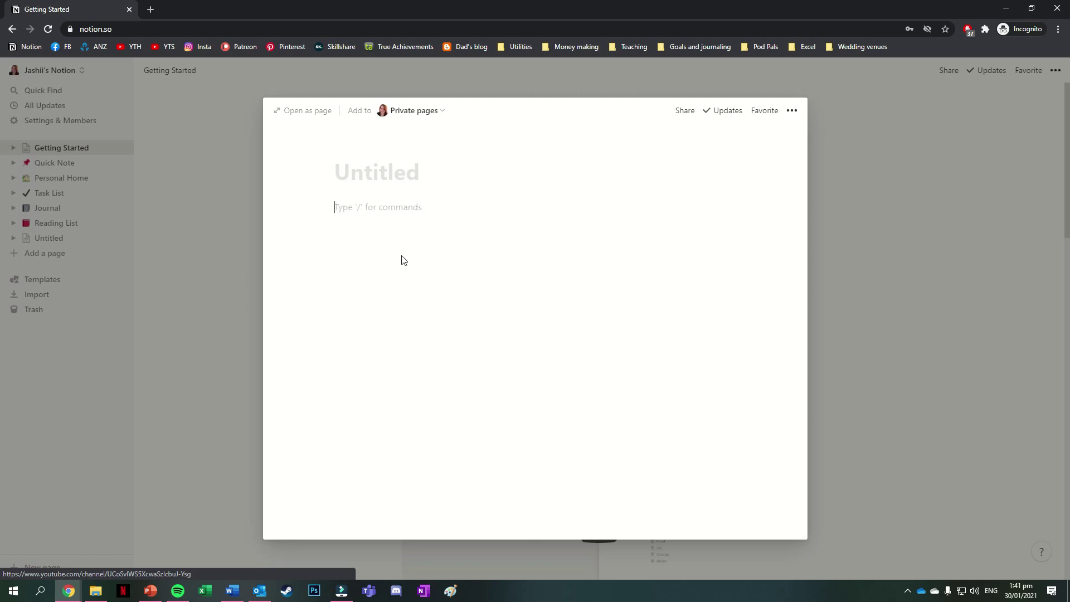
- Open the new page full-screen, title it 'Current and voltage' and give it a ⚡ icon
click(314, 118)
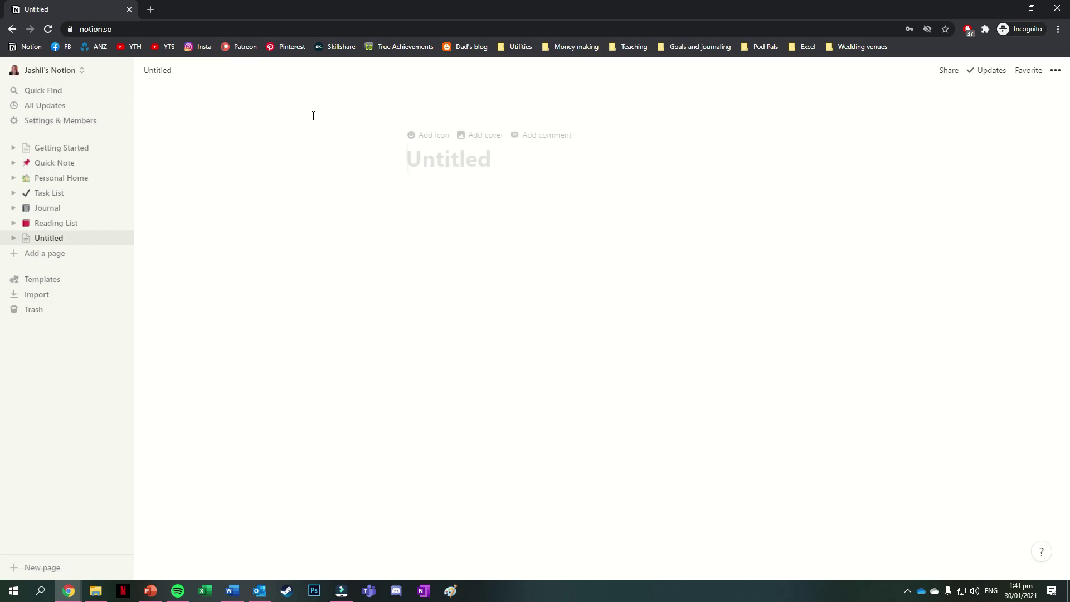
text(Current and voltage)
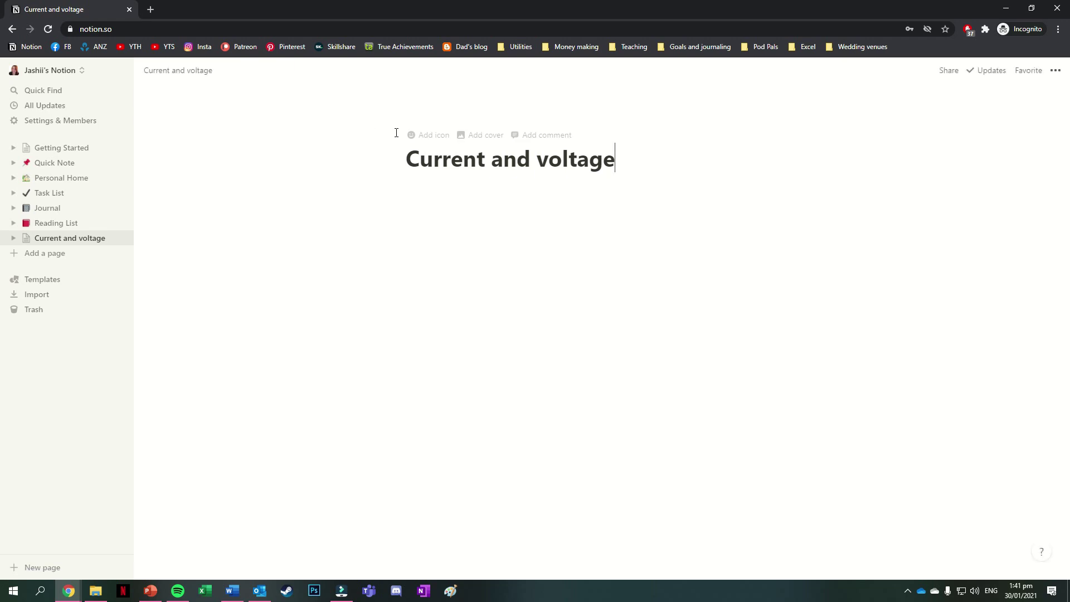
click(418, 136)
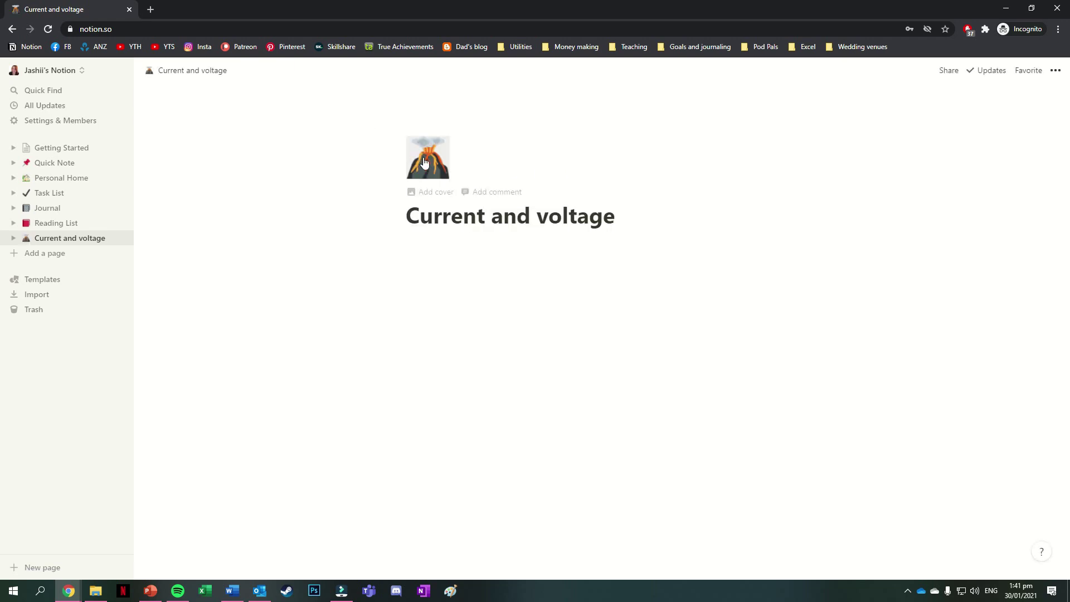
click(423, 168)
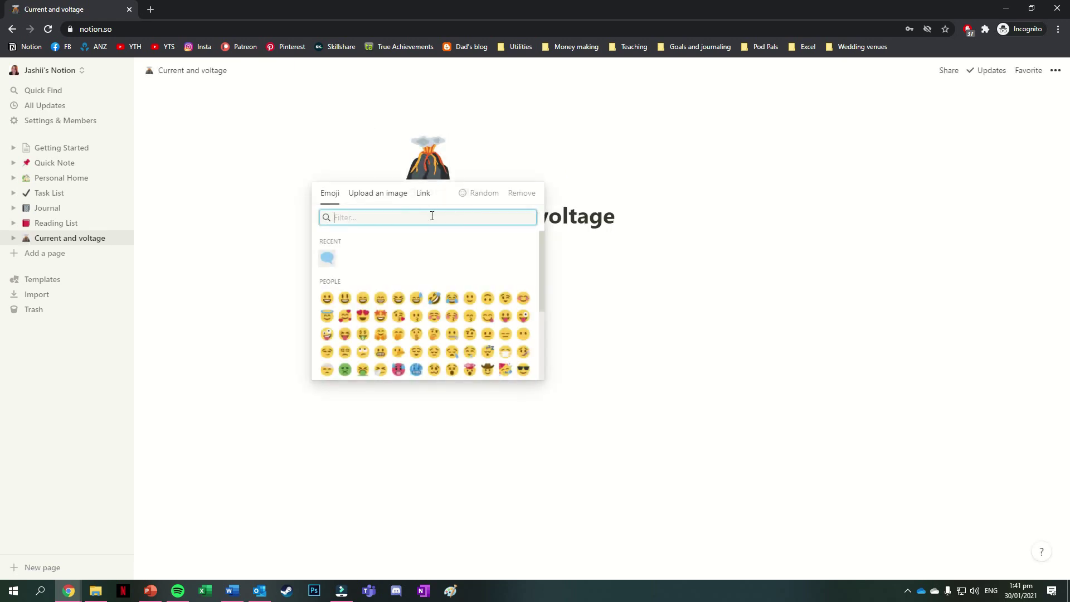
text(elec)
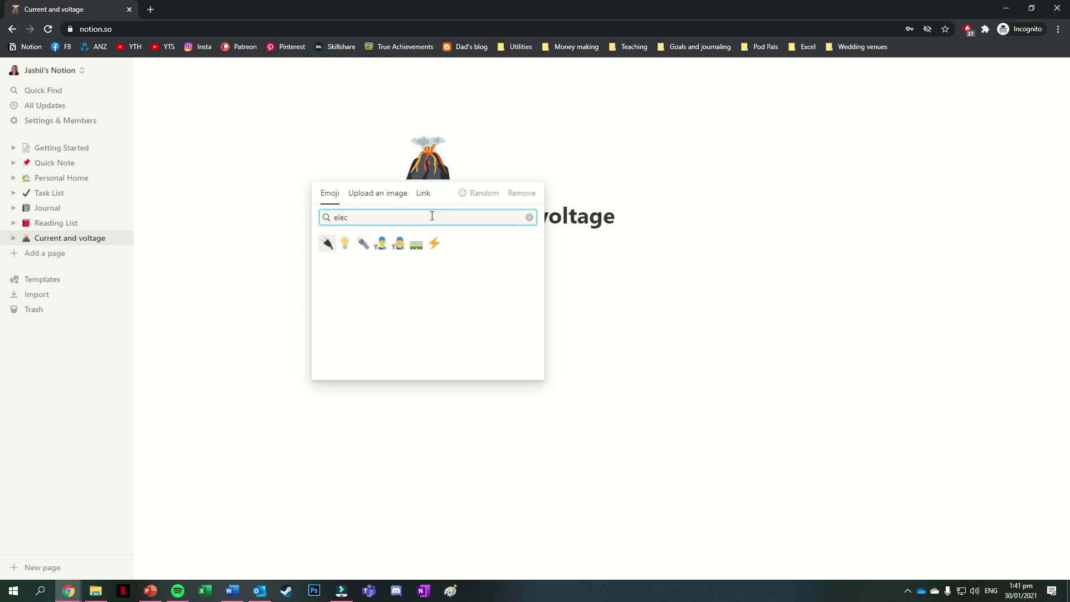
click(434, 243)
click(493, 253)
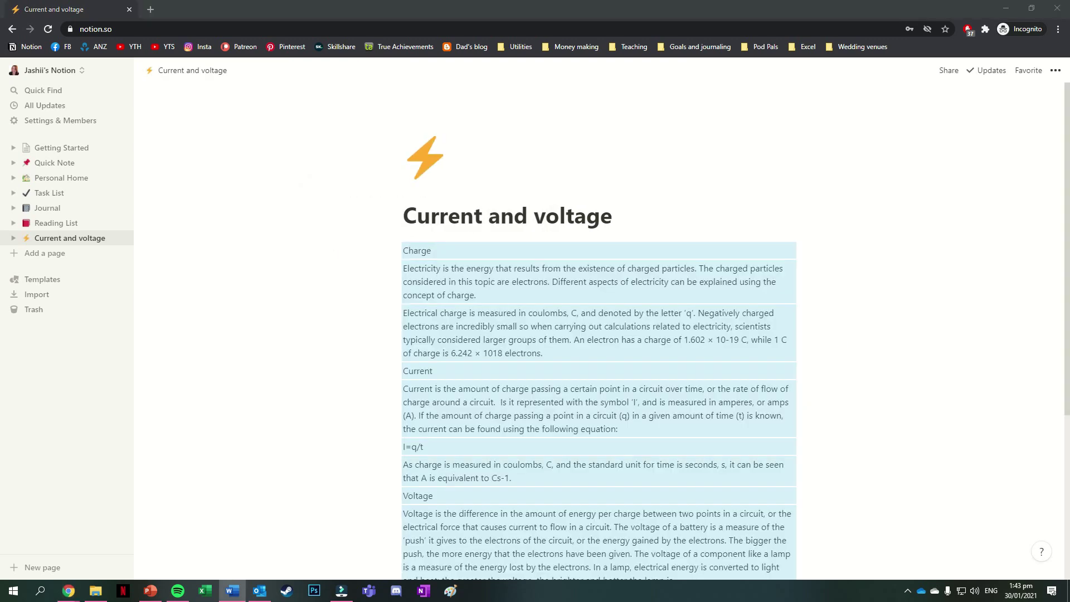
key(alt+Tab)
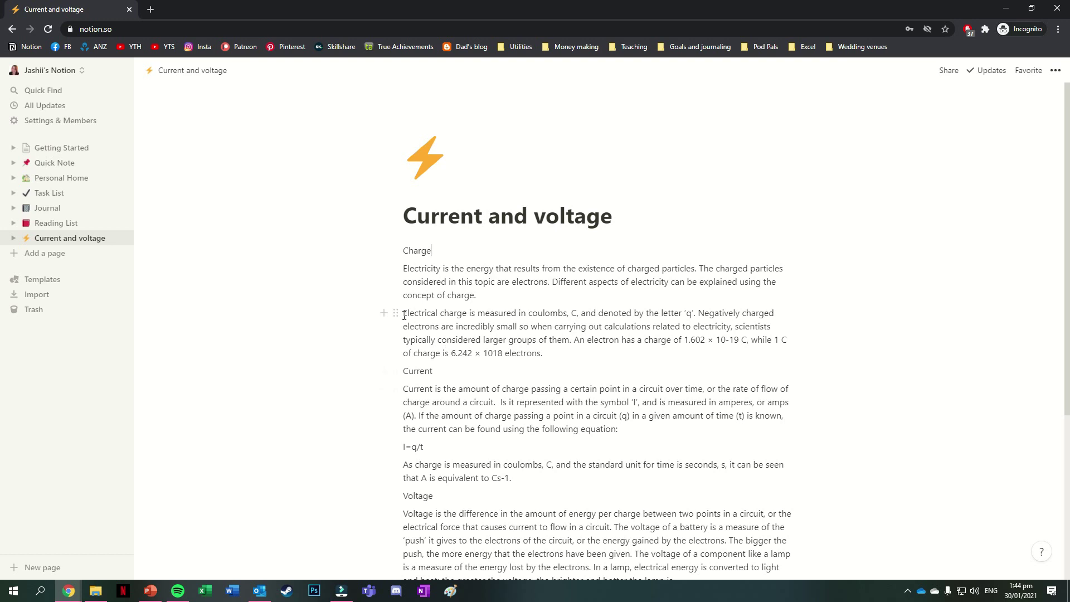
- Make 'Electrical charge' bold, italic and underlined, trying and undoing strikethrough and inline code
drag(404, 315, 467, 318)
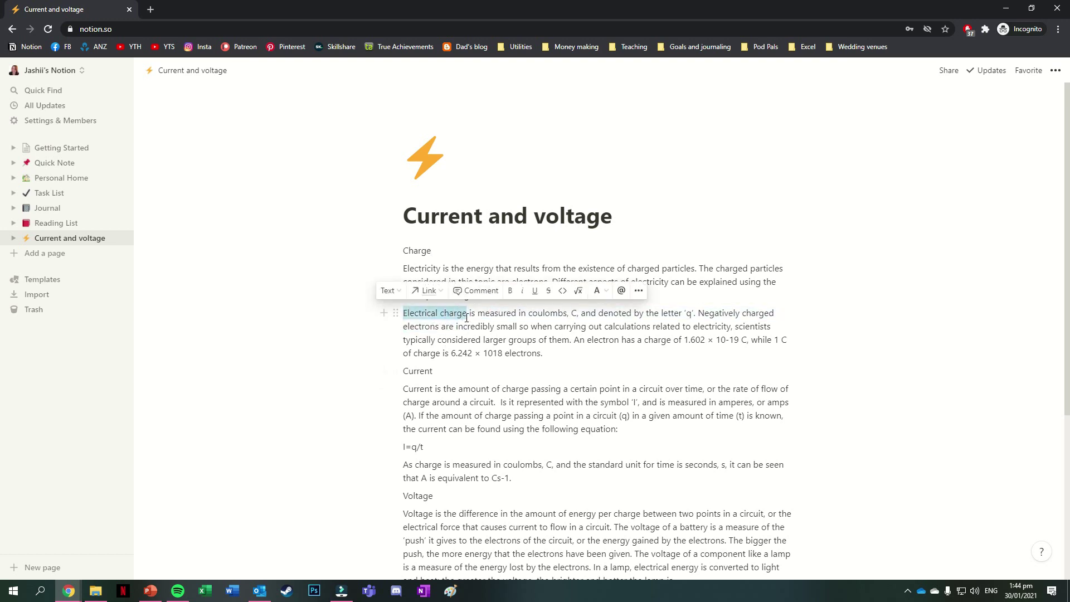
click(510, 291)
click(520, 292)
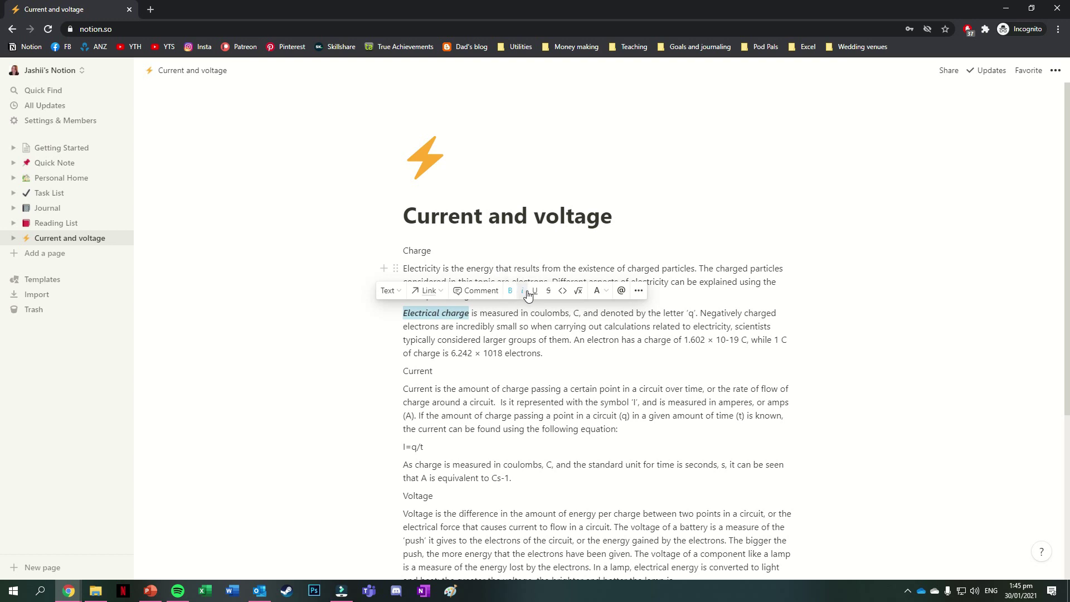
click(535, 292)
click(547, 293)
click(547, 292)
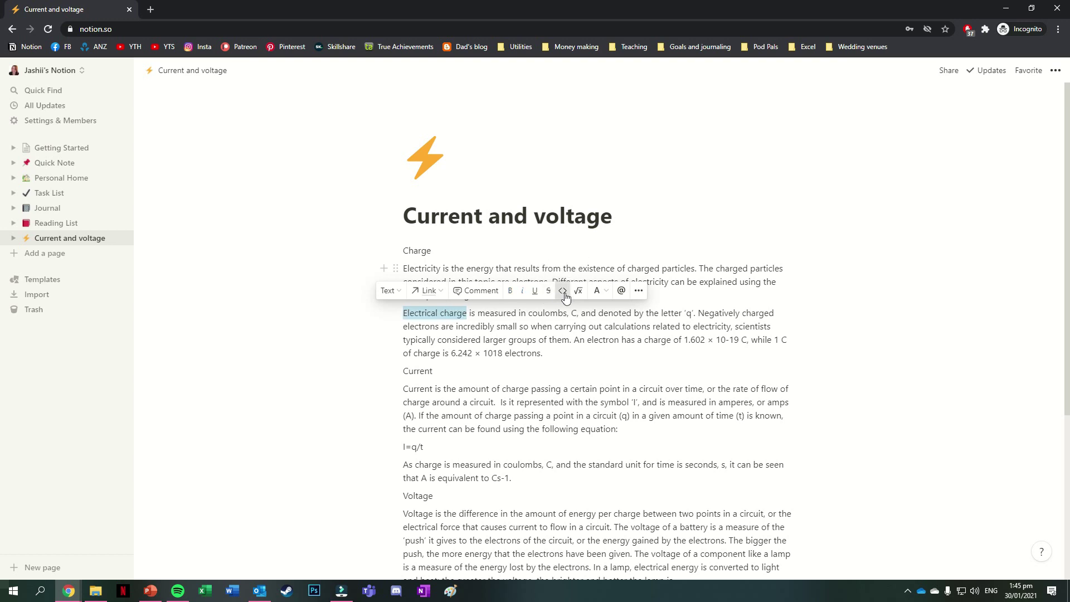
click(563, 291)
click(563, 291)
click(597, 291)
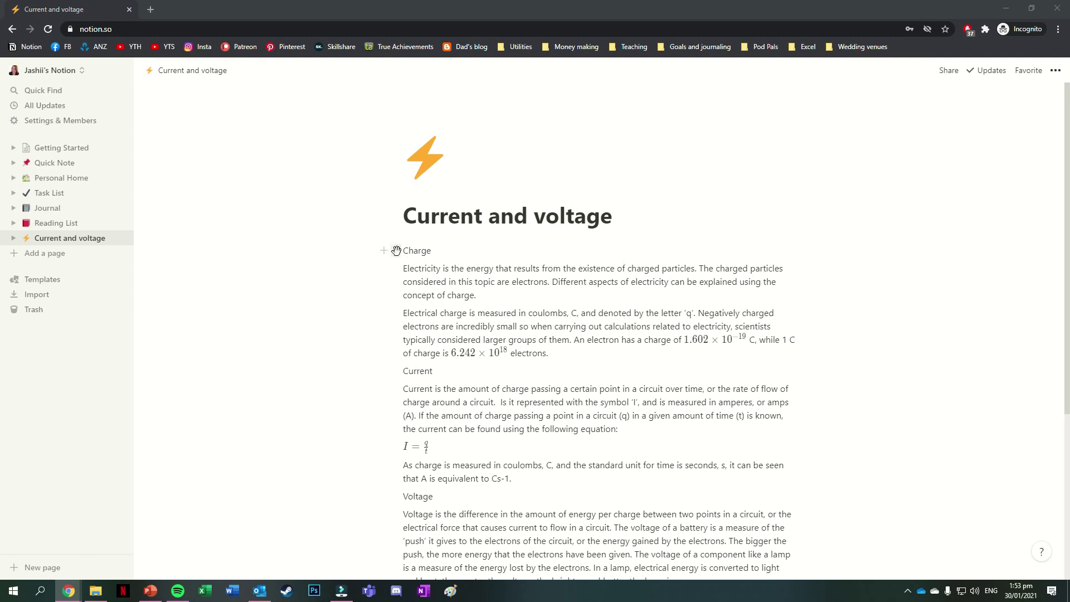
- Give the Charge block a purple background and turn it into a Heading 2
click(396, 250)
mouse_move(368, 314)
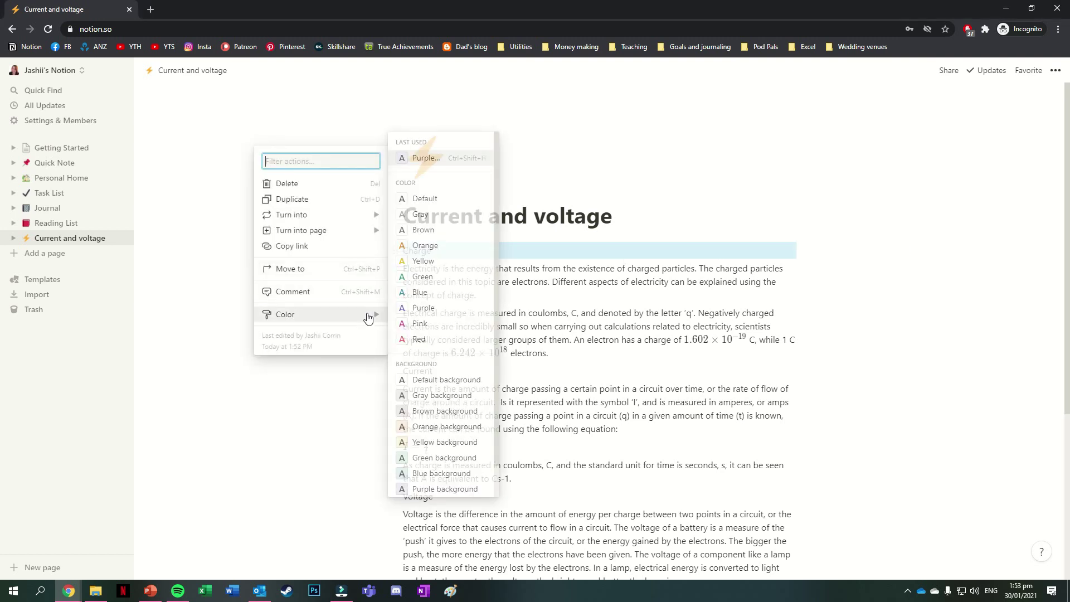
click(442, 488)
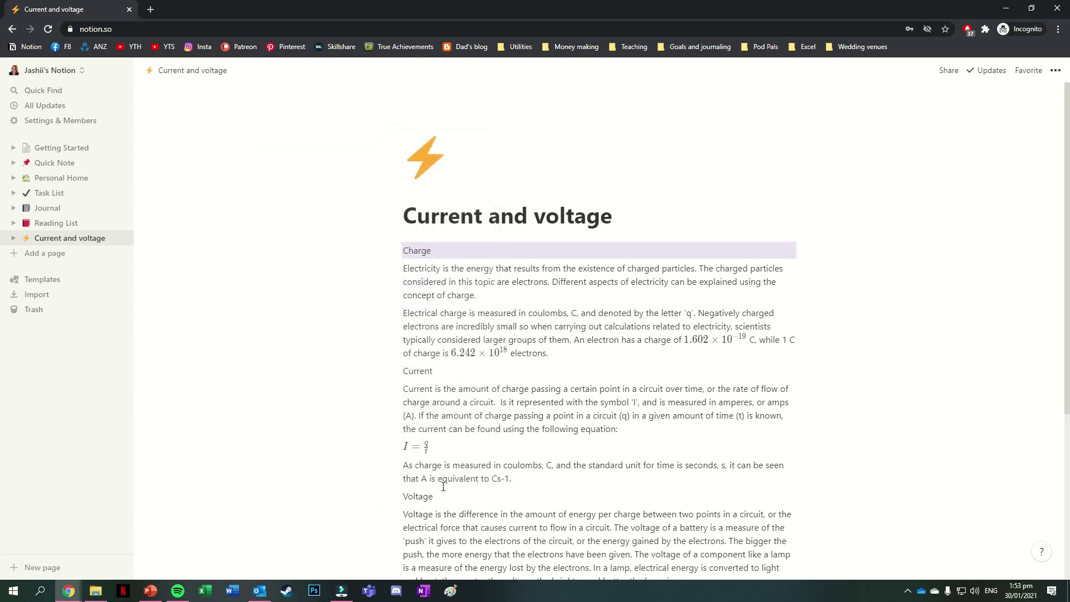
click(394, 248)
mouse_move(364, 217)
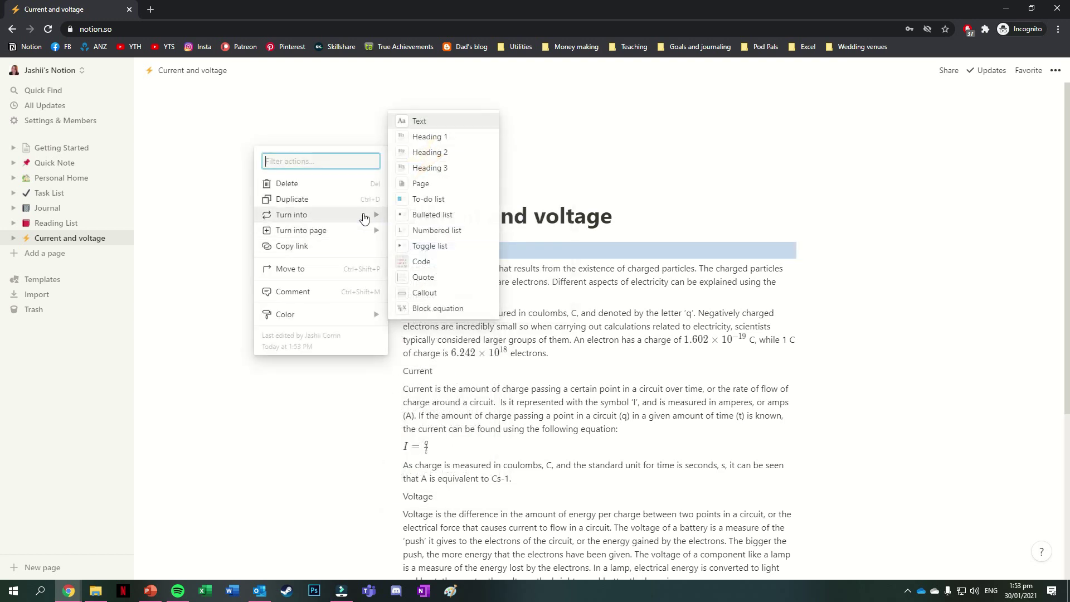
click(448, 153)
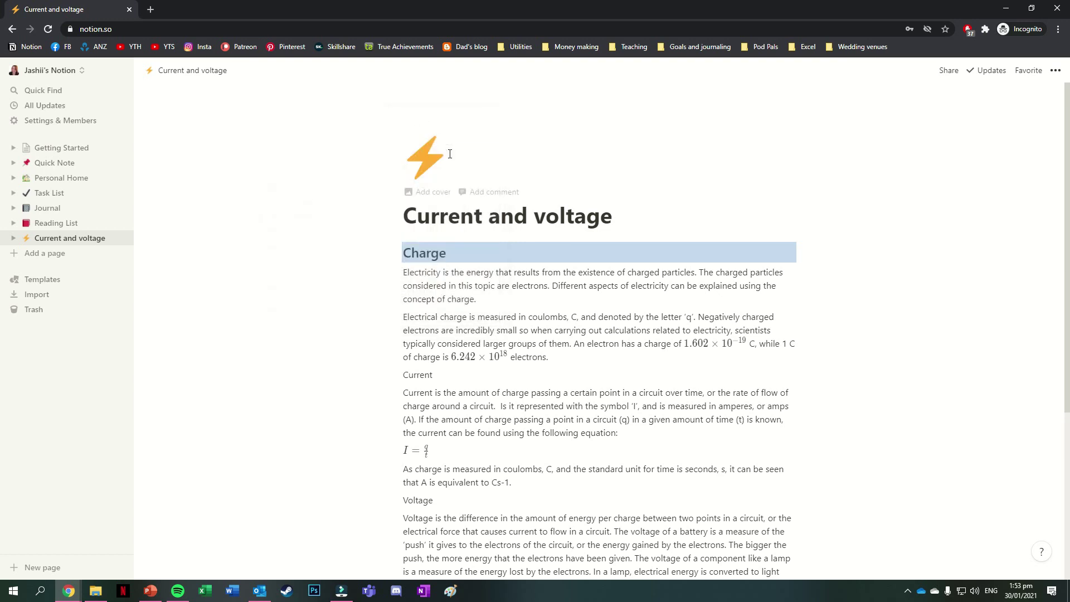
- Add a 'Current' Heading 2 below the electrons paragraph and delete the old plain Current line
click(946, 354)
key(Return)
text(\)
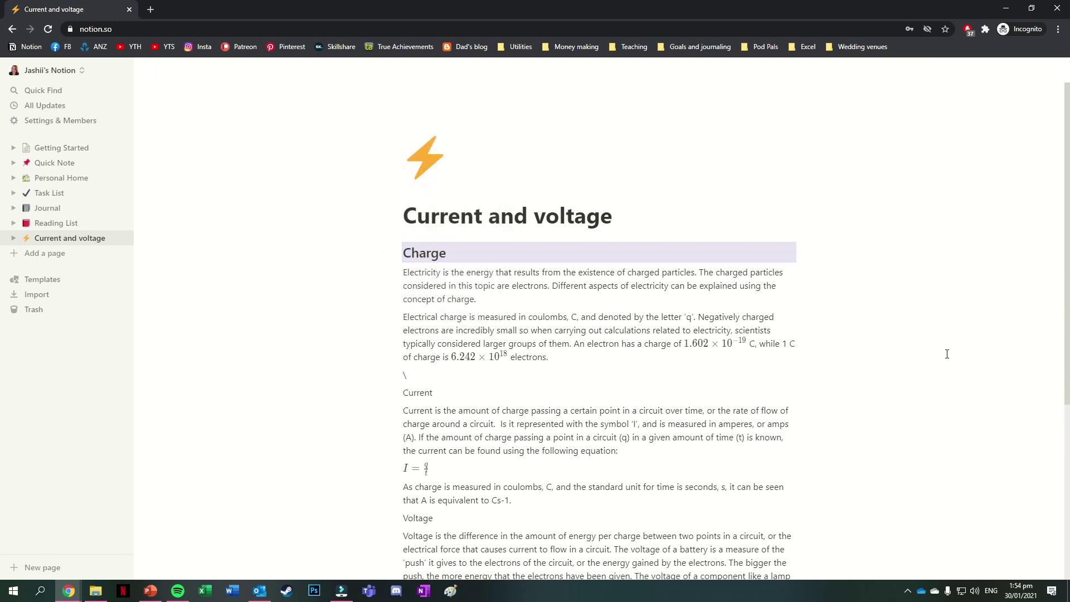
key(BackSpace)
text(/)
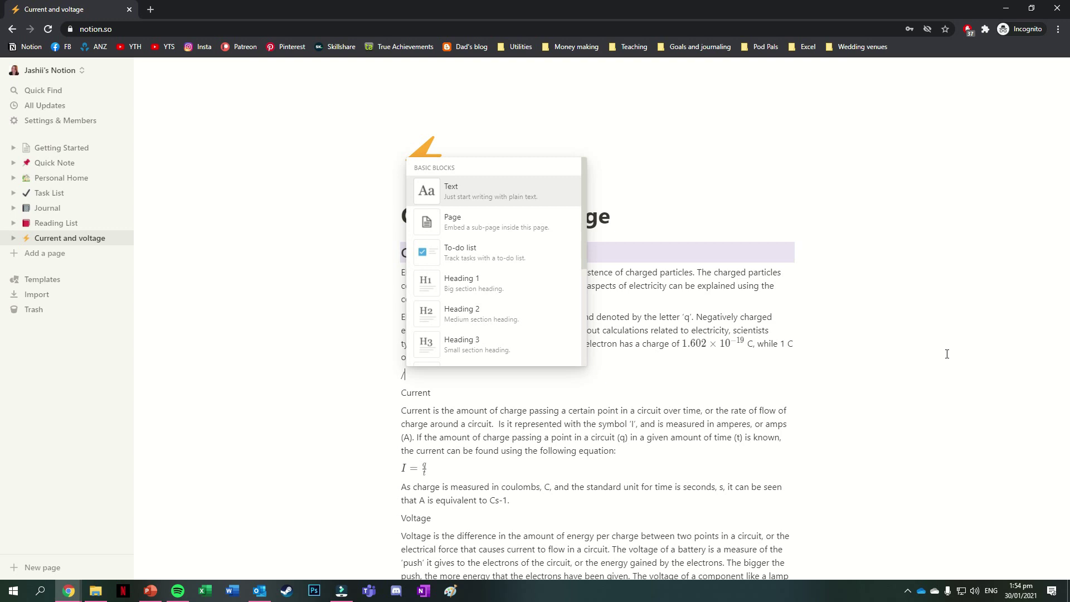
click(539, 317)
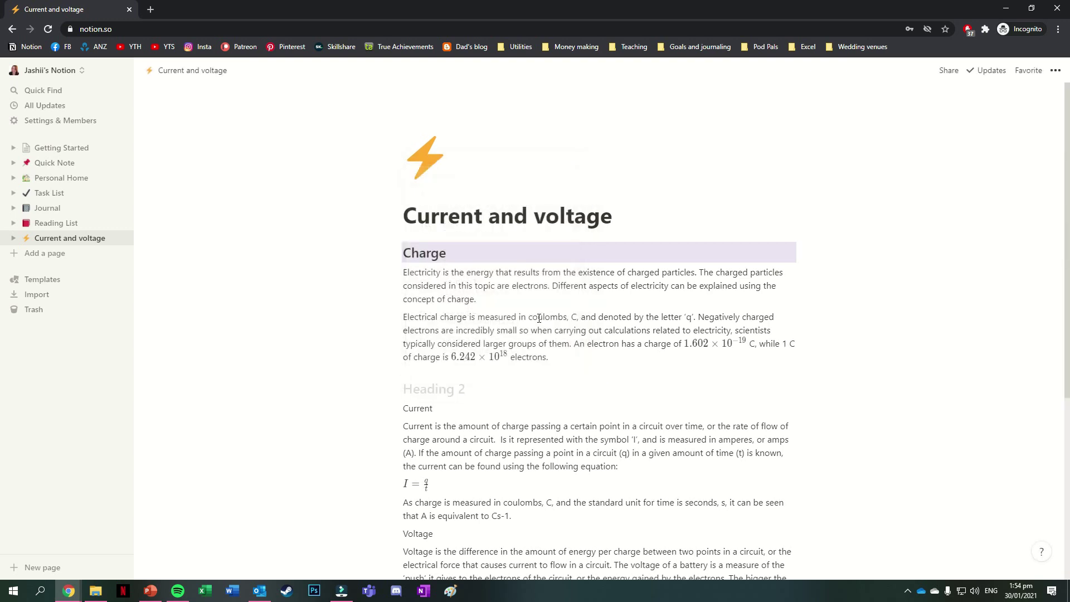
text(Current)
double_click(420, 407)
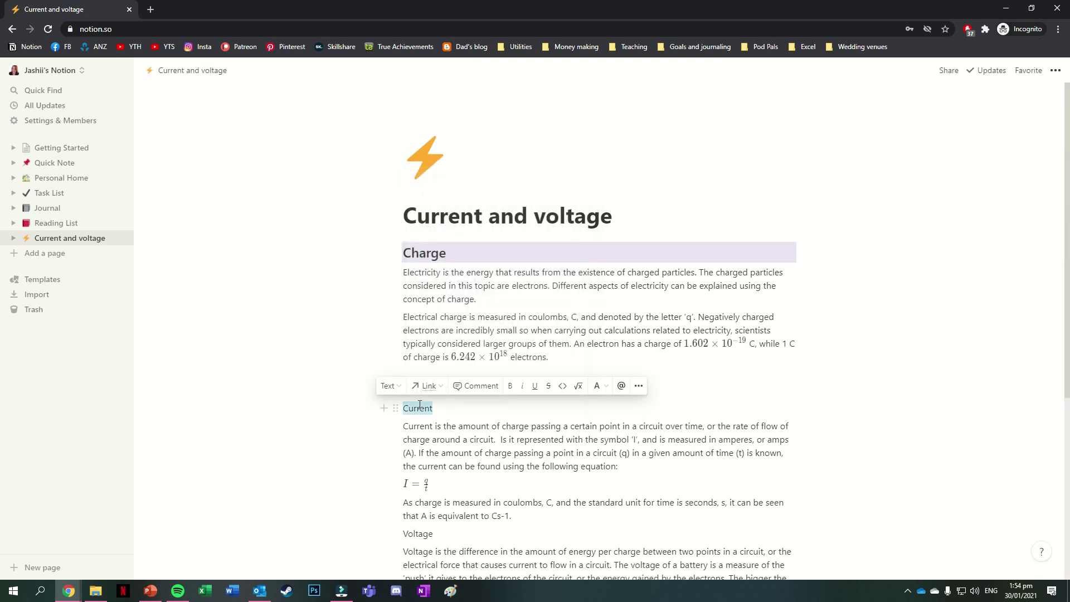
key(BackSpace)
key(BackSpace)
- Remove the leftover empty block so the Current heading follows the Charge paragraph
click(396, 389)
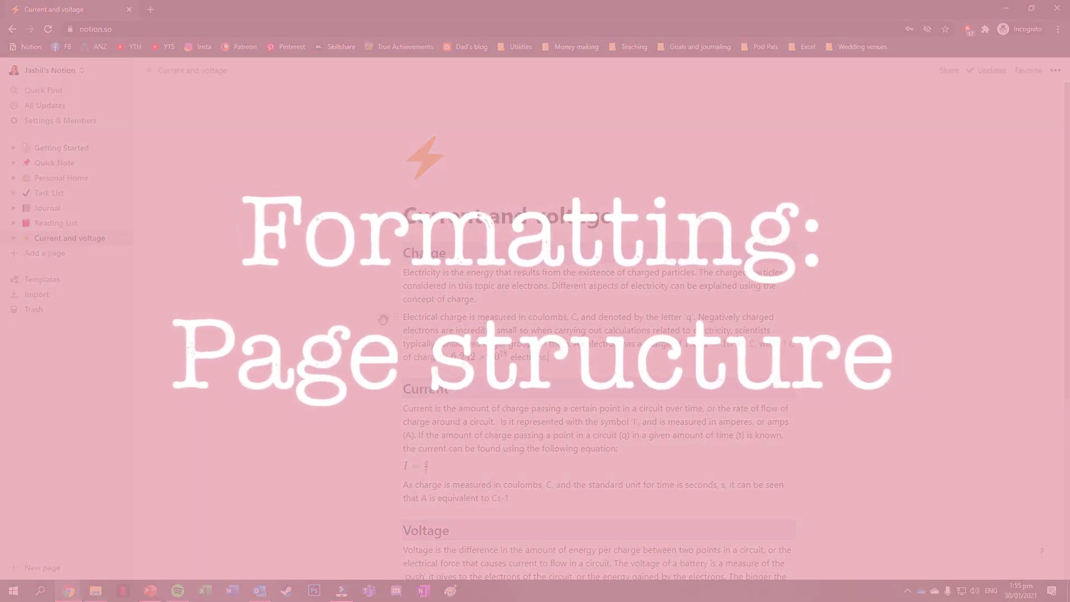
click(383, 319)
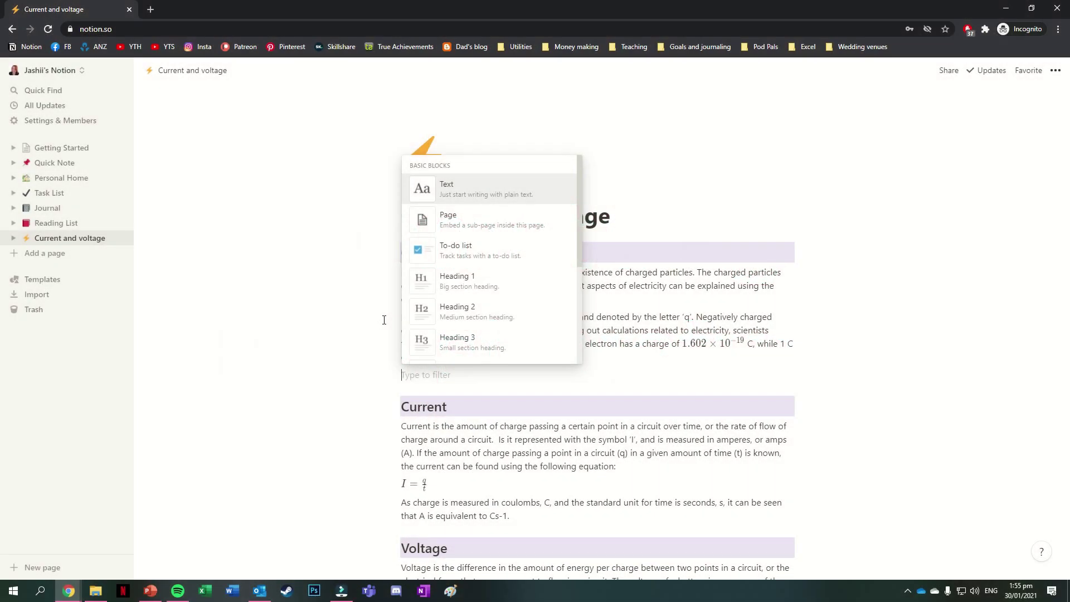
click(425, 194)
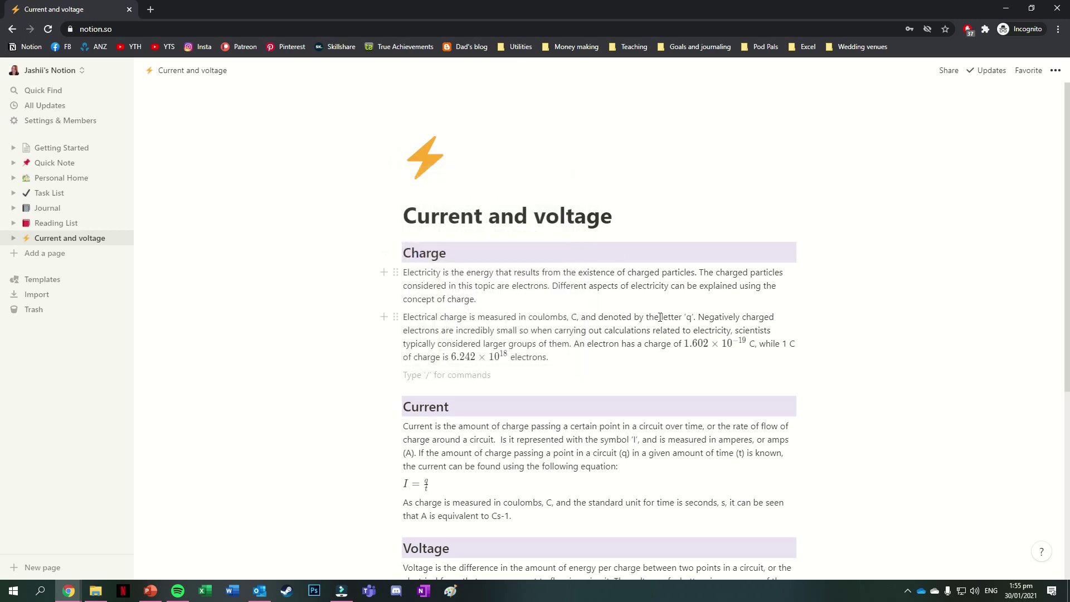
key(BackSpace)
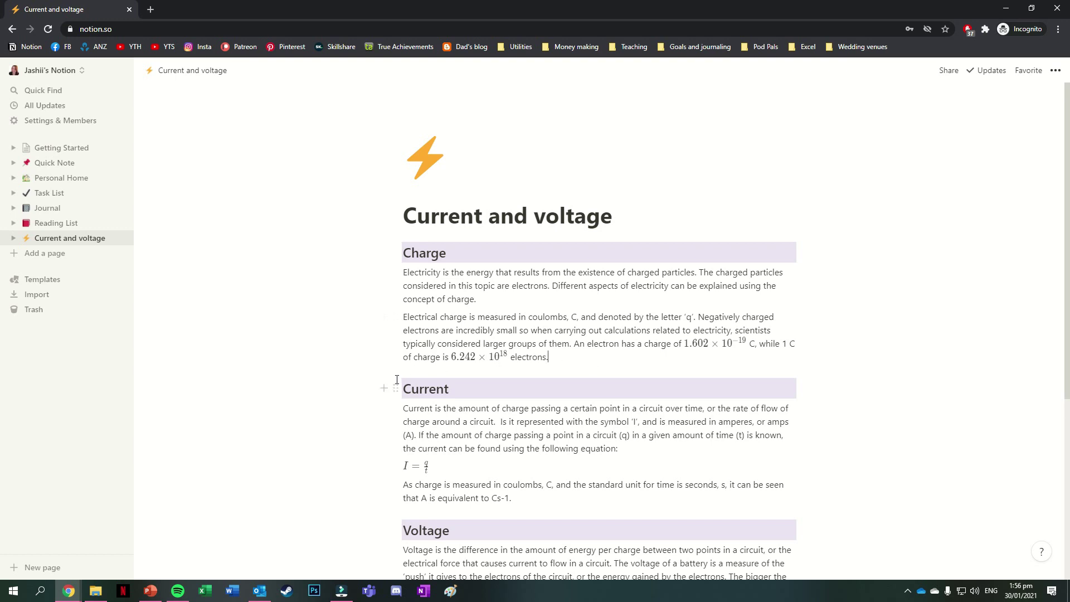
- Put Current beside Charge as columns, move each paragraph and the I = q/t equation in, then resize
drag(395, 388, 810, 253)
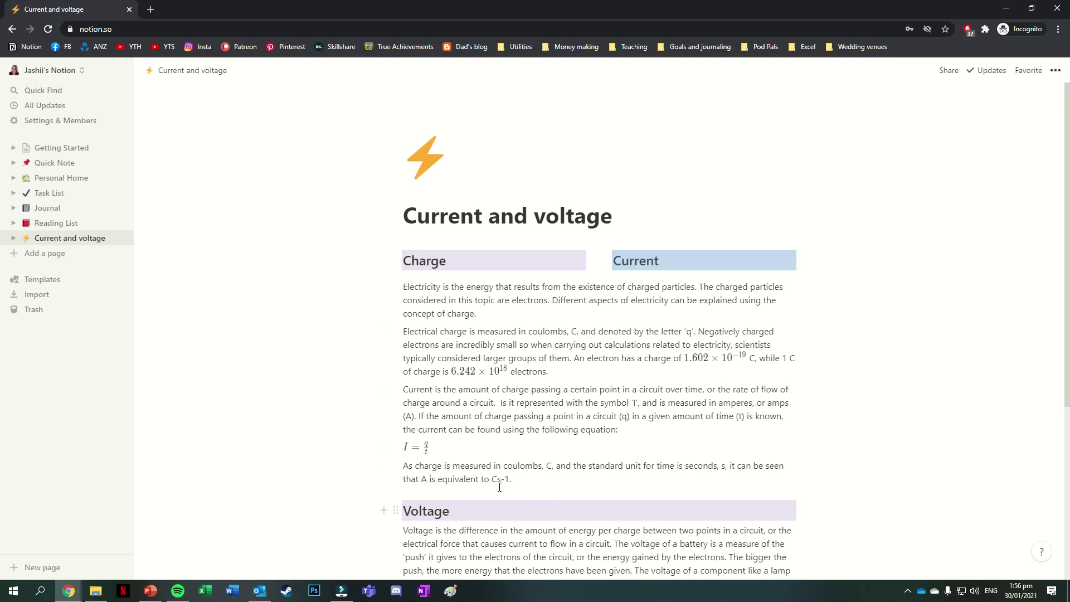
drag(396, 286, 411, 271)
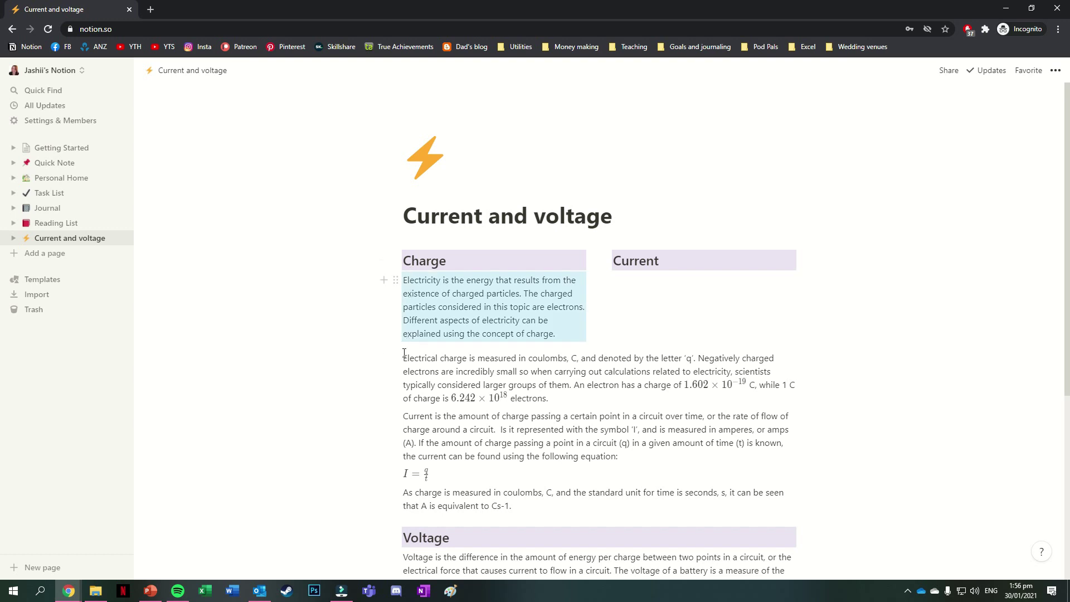
drag(396, 358, 409, 355)
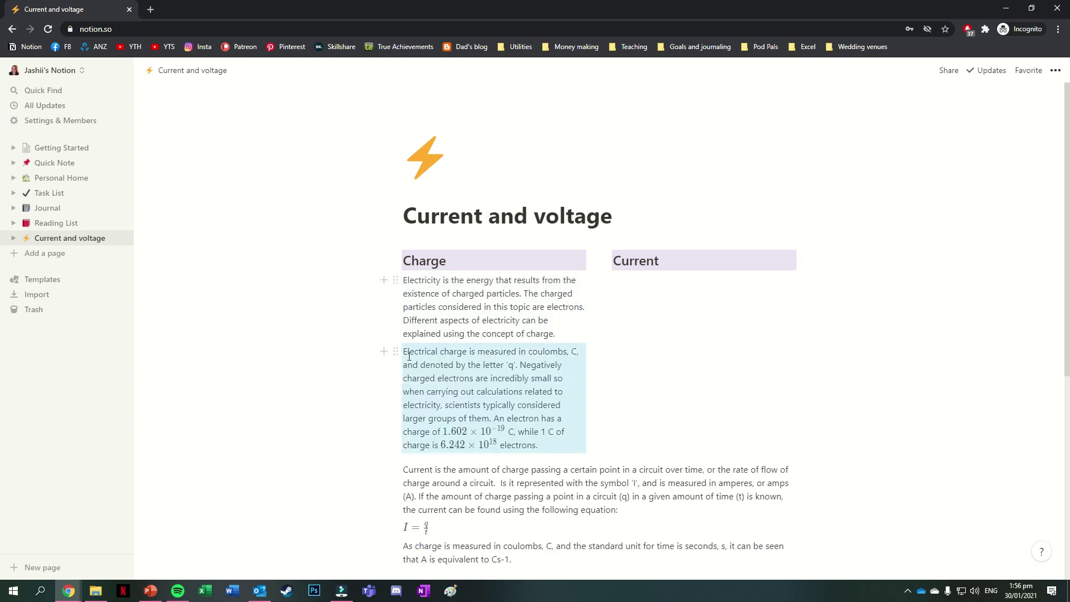
drag(395, 469, 641, 285)
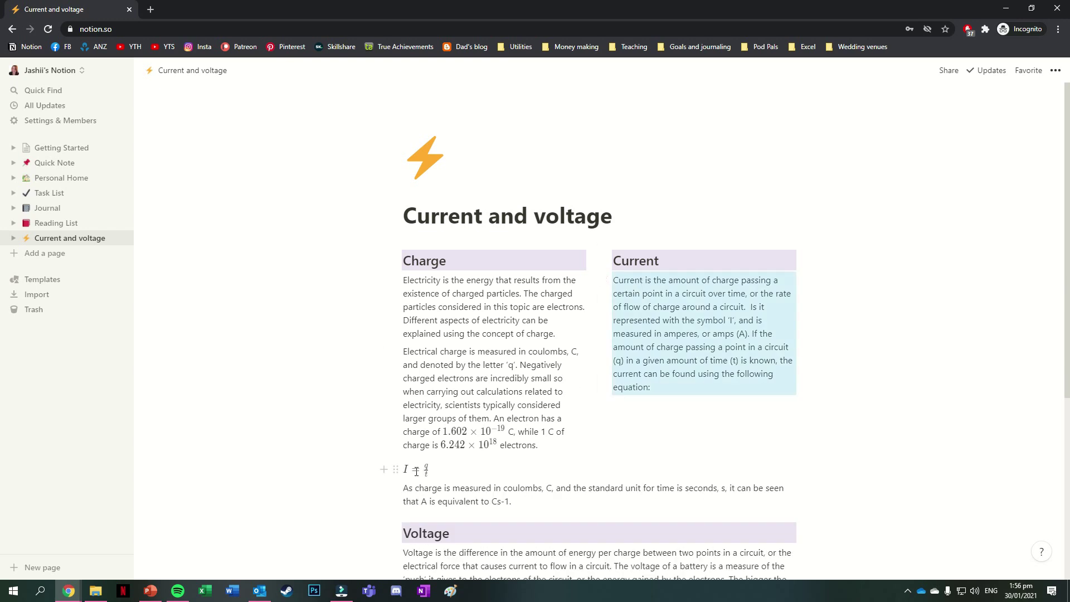
drag(395, 469, 621, 406)
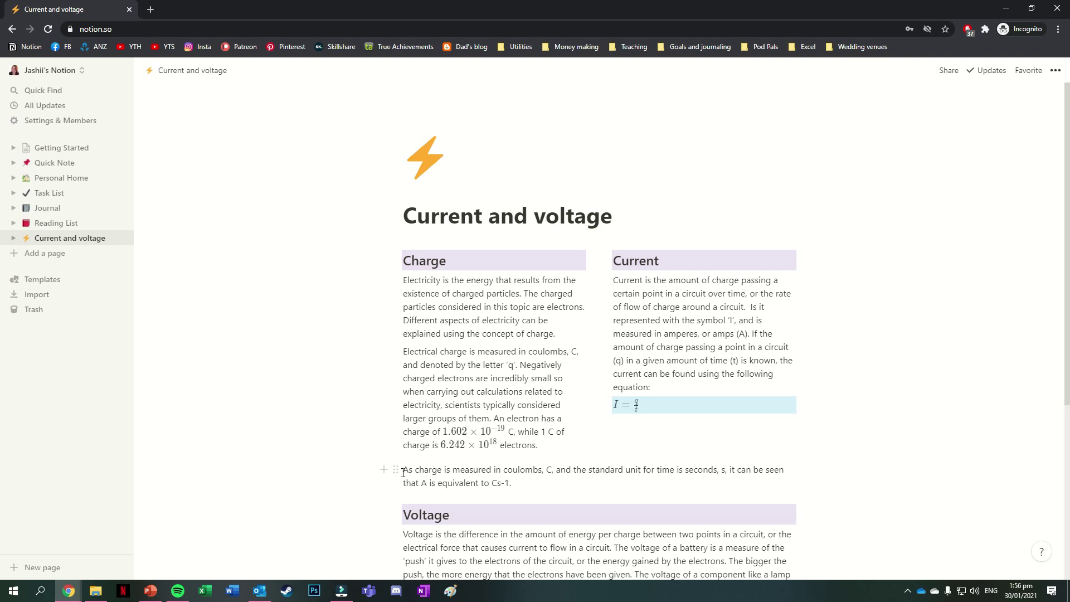
drag(396, 469, 620, 418)
click(878, 487)
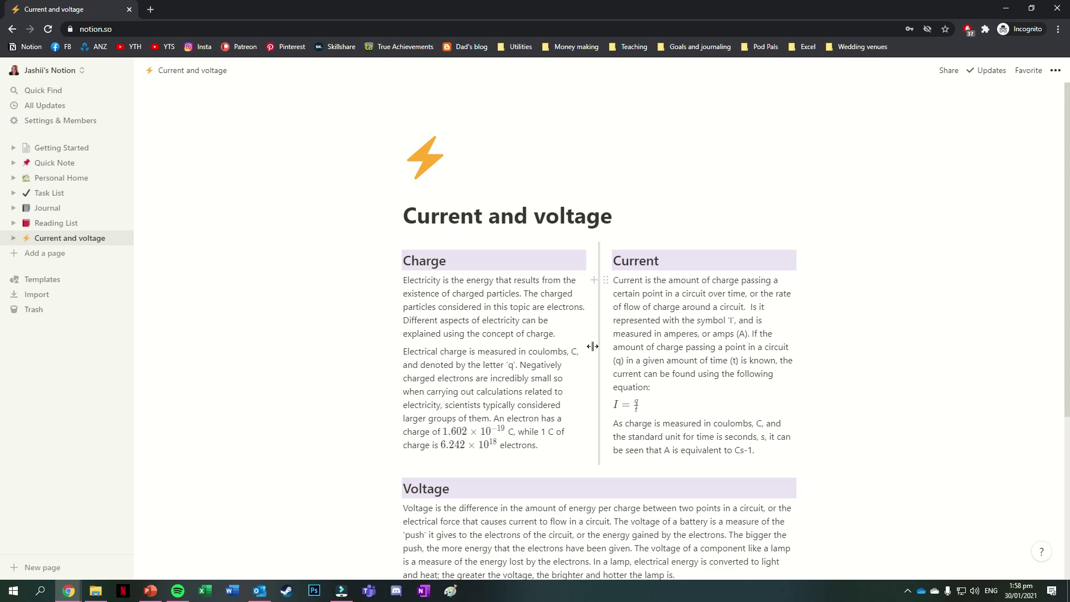
drag(593, 346, 598, 356)
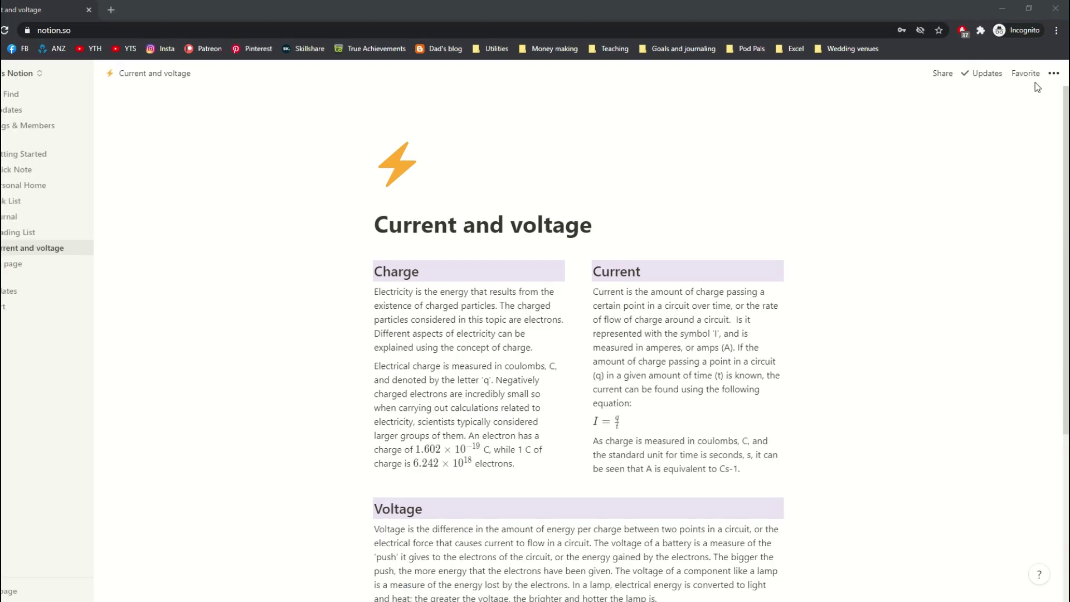
click(1055, 70)
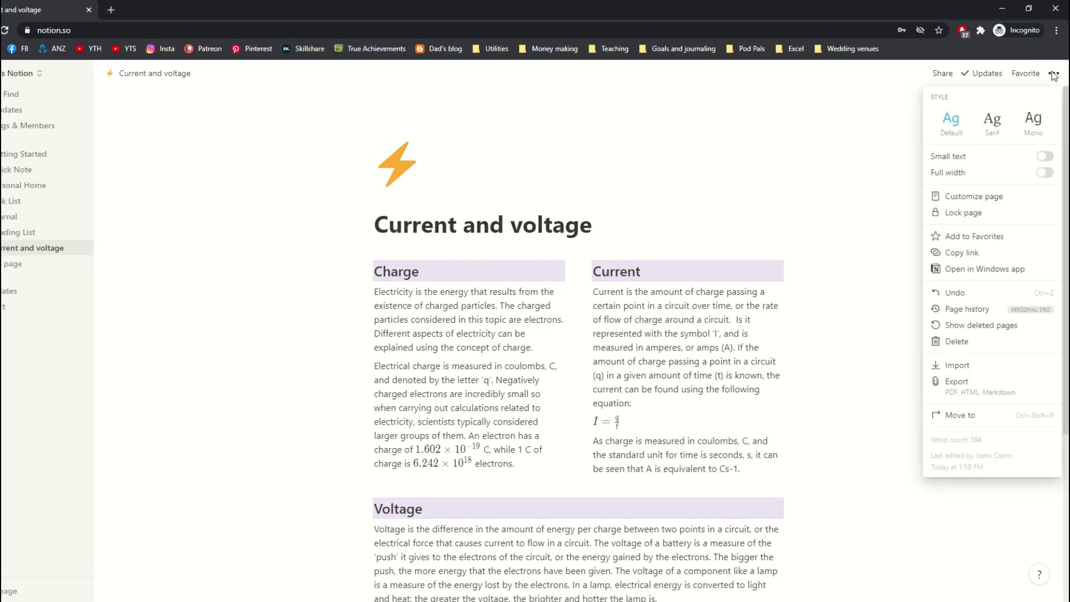
click(993, 119)
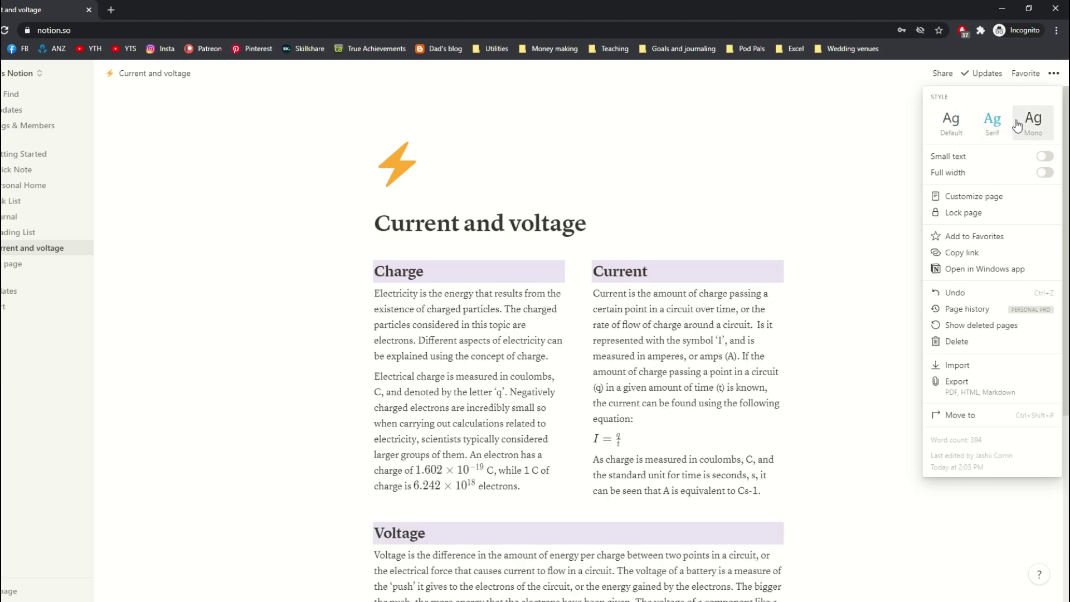
click(1025, 124)
click(993, 123)
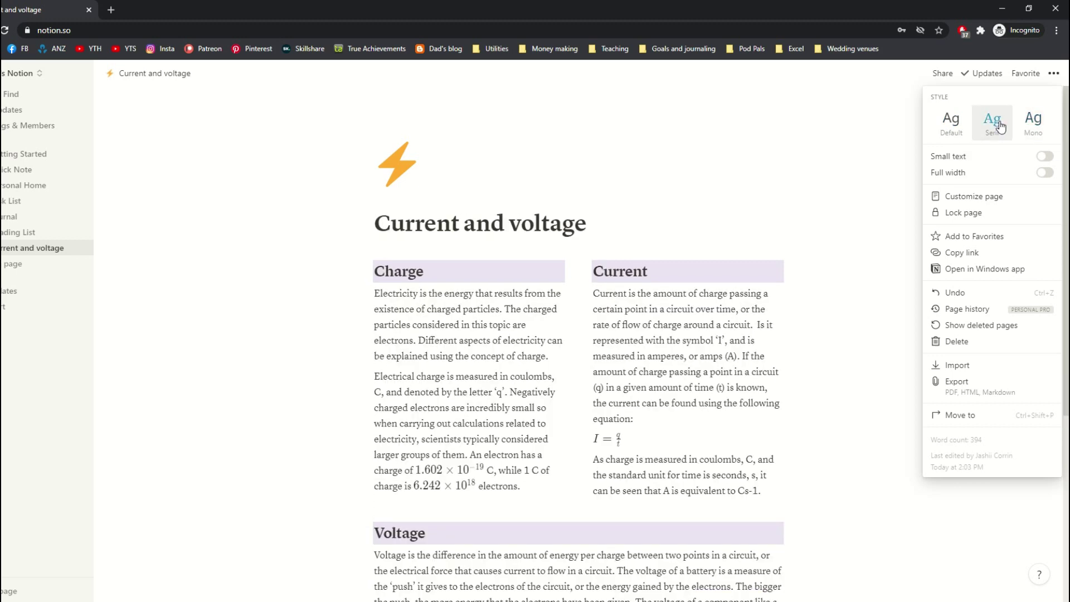
click(954, 127)
click(1045, 156)
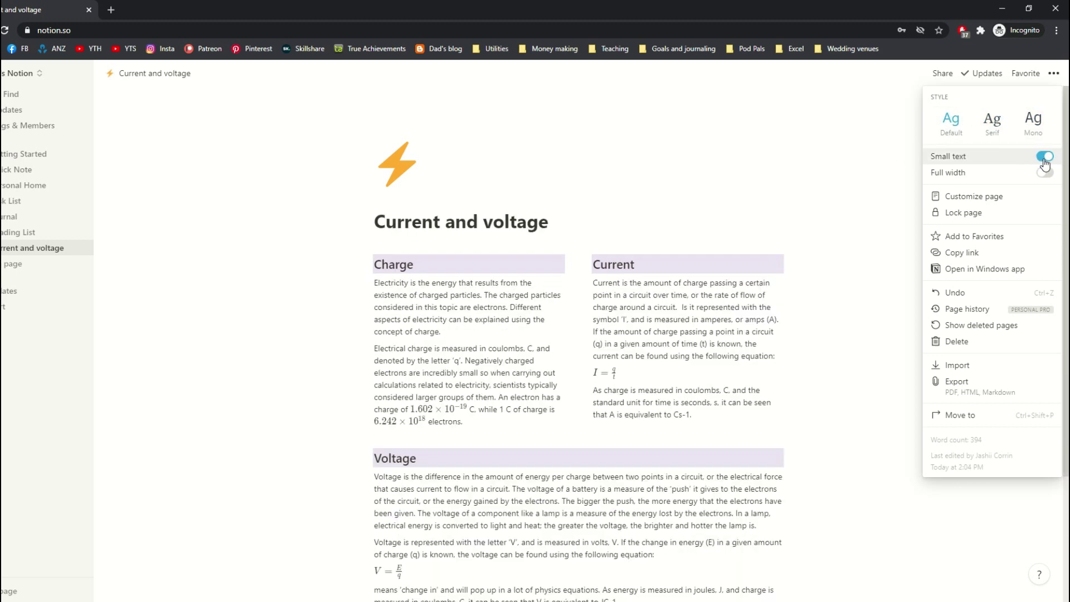
click(1045, 161)
click(1044, 158)
click(1044, 159)
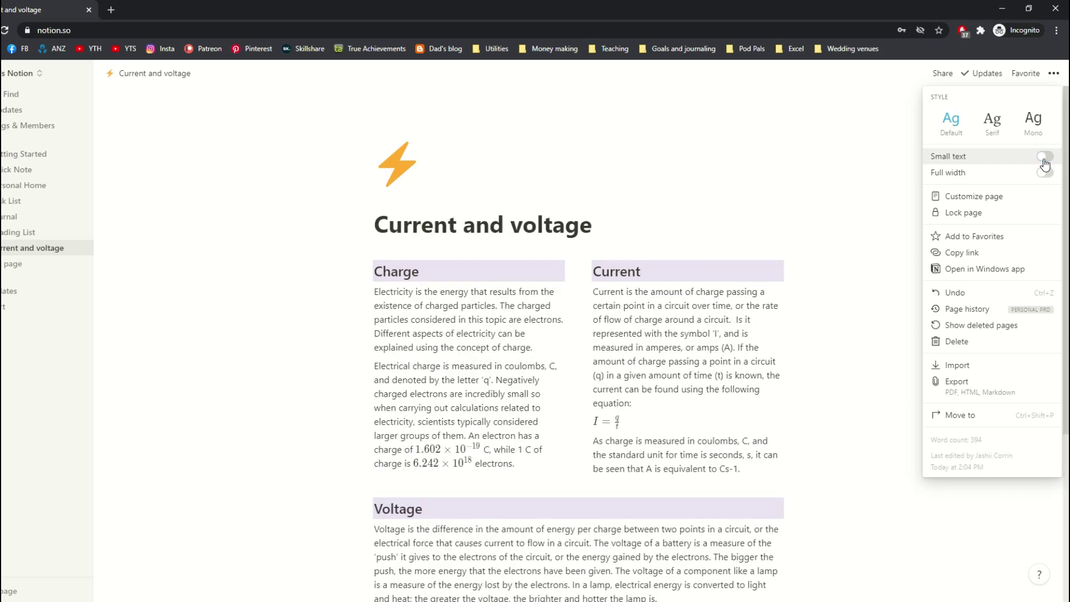
click(1045, 173)
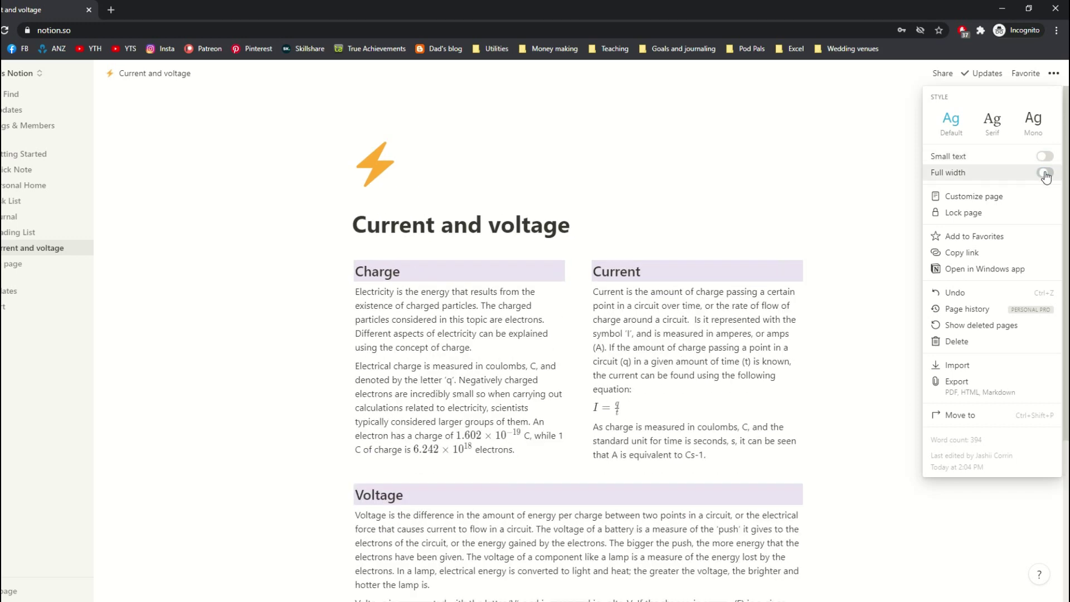
click(1044, 172)
click(1045, 173)
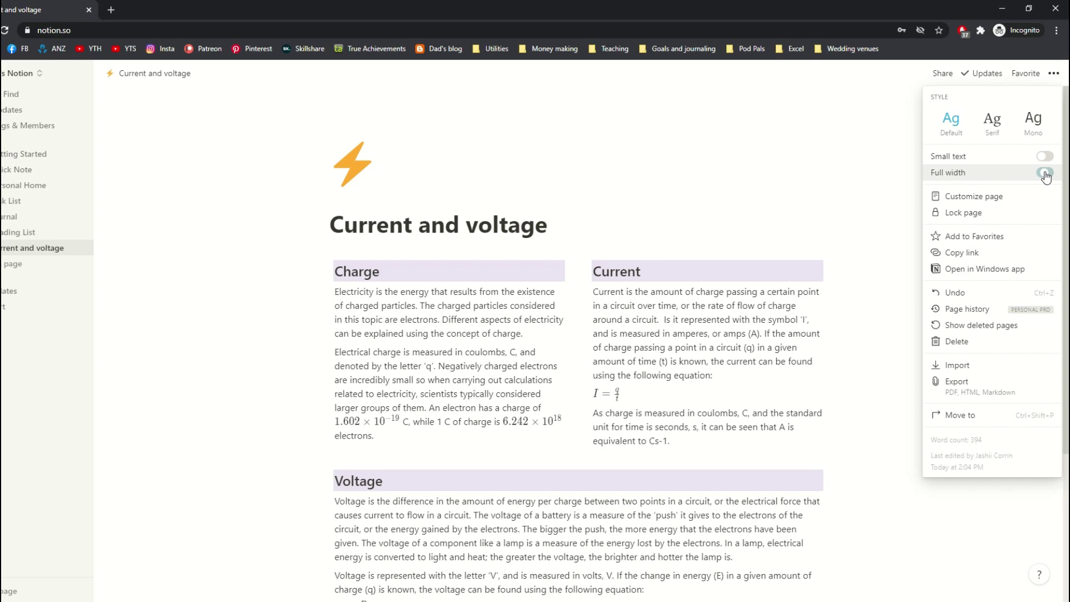
click(1044, 173)
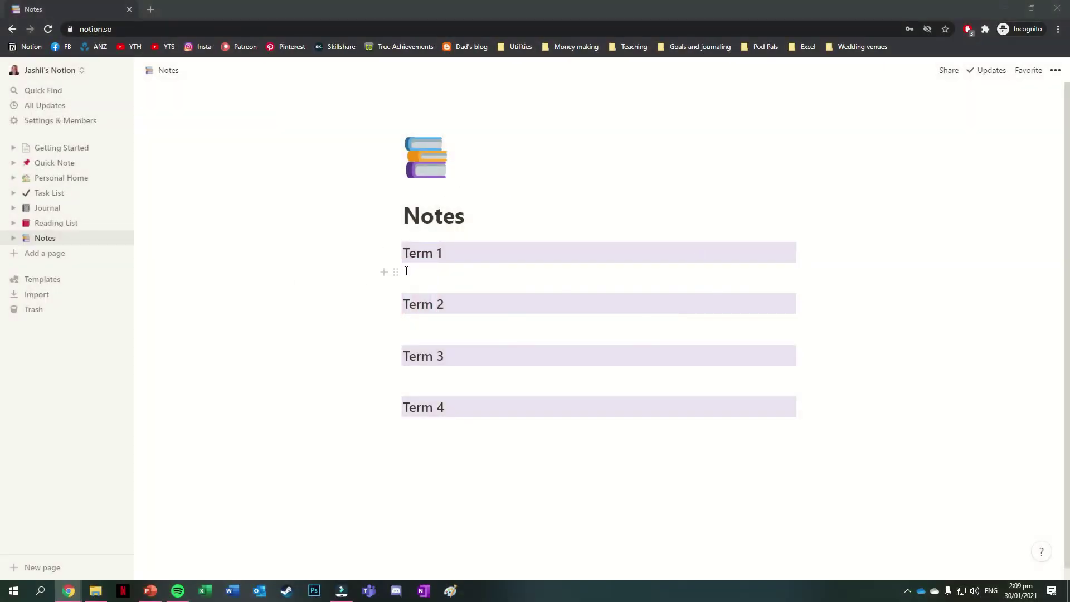
- Type 'Title of the new page' into the empty block under Term 1
click(414, 273)
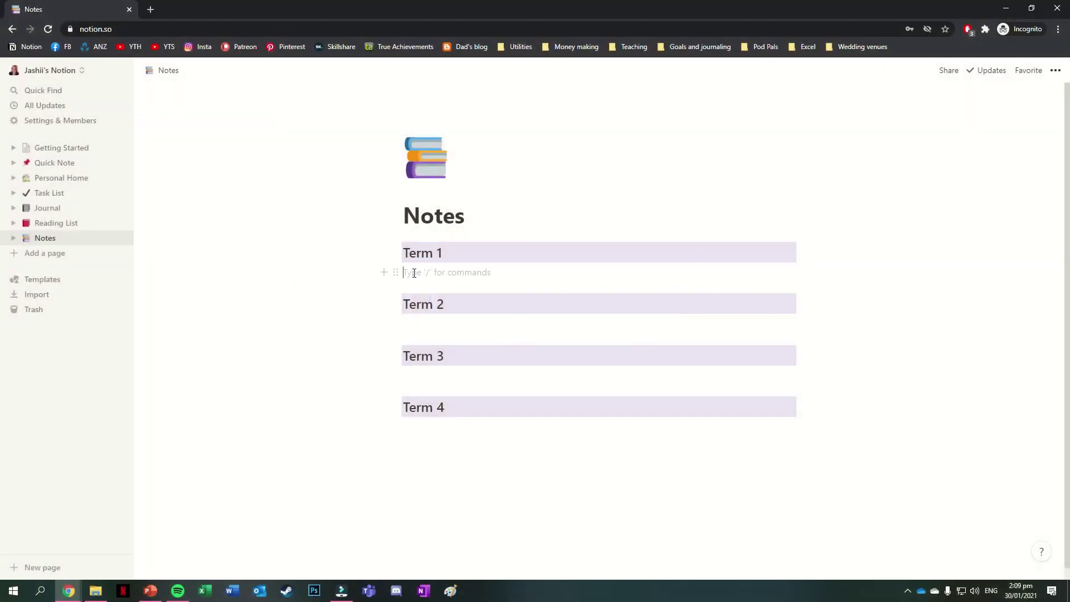
click(384, 272)
key(Escape)
text(Title of the new page)
- Turn that block into a subpage and open it from under Notes in the sidebar
click(396, 273)
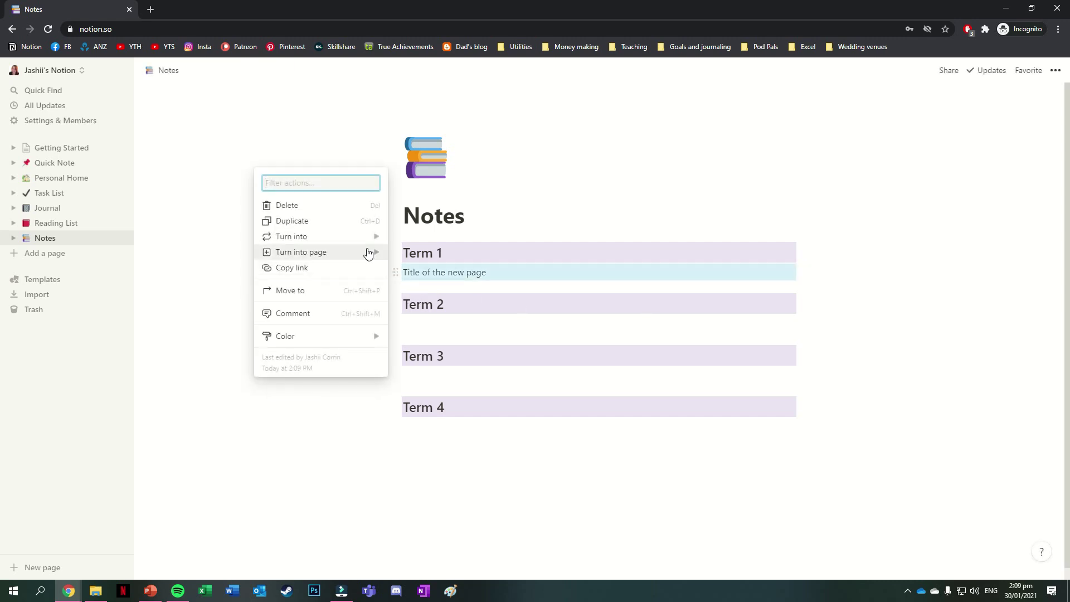
mouse_move(361, 239)
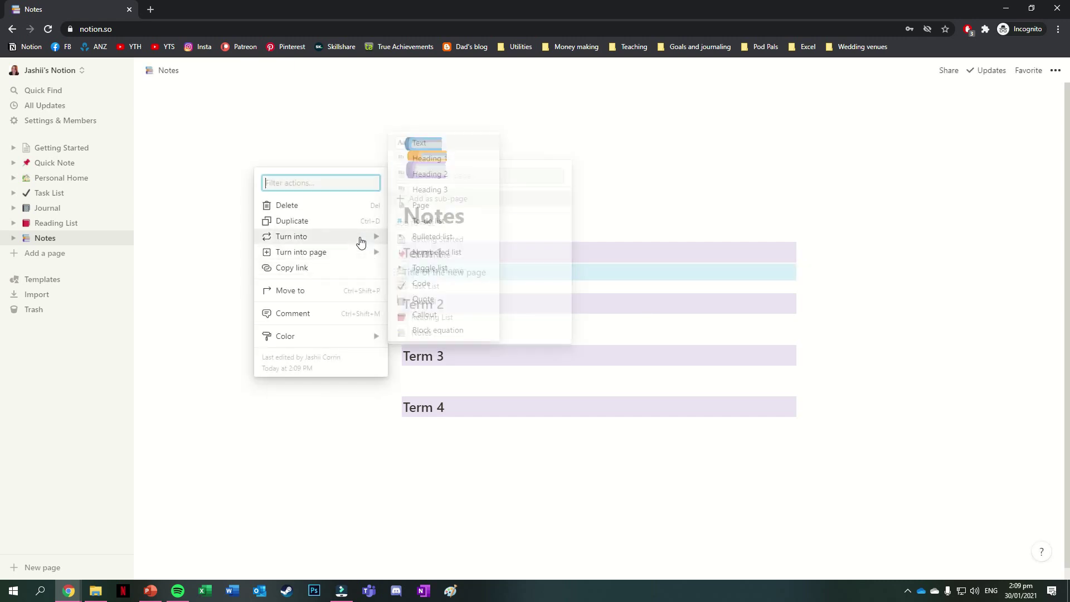
click(420, 206)
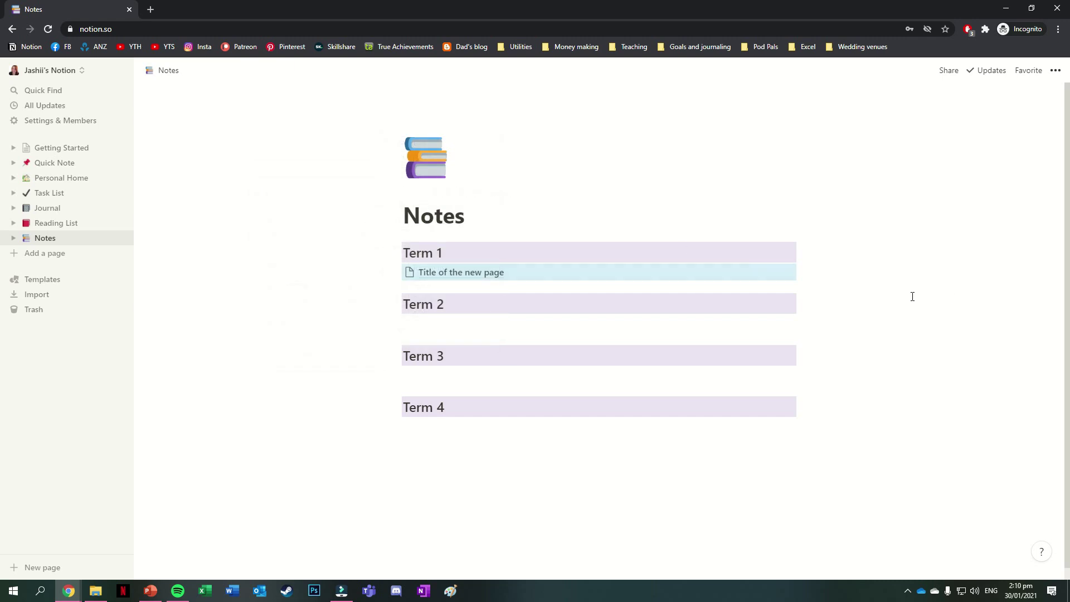
click(12, 240)
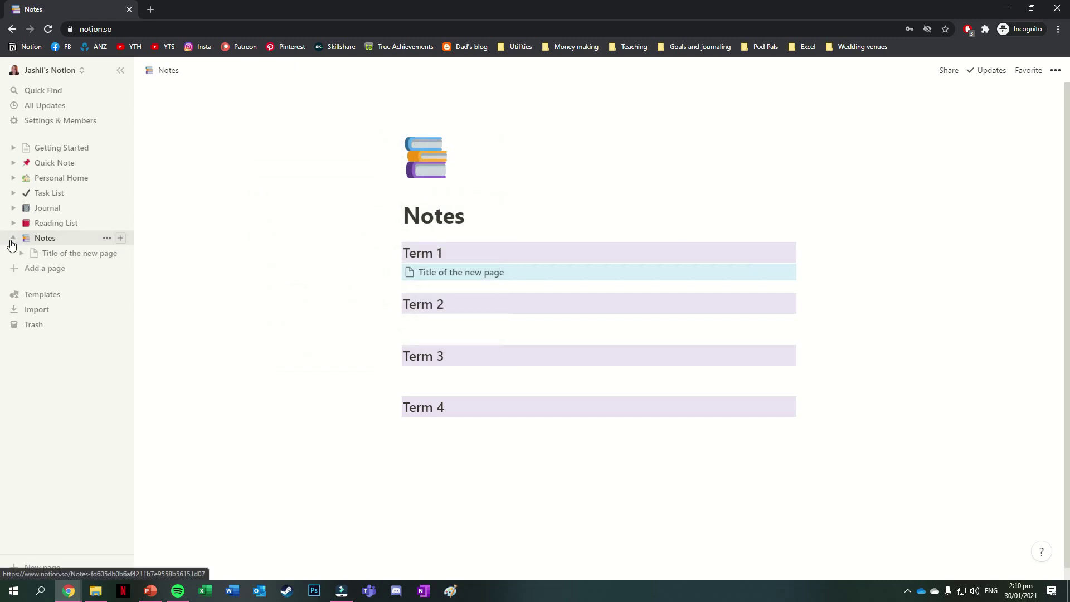
click(78, 256)
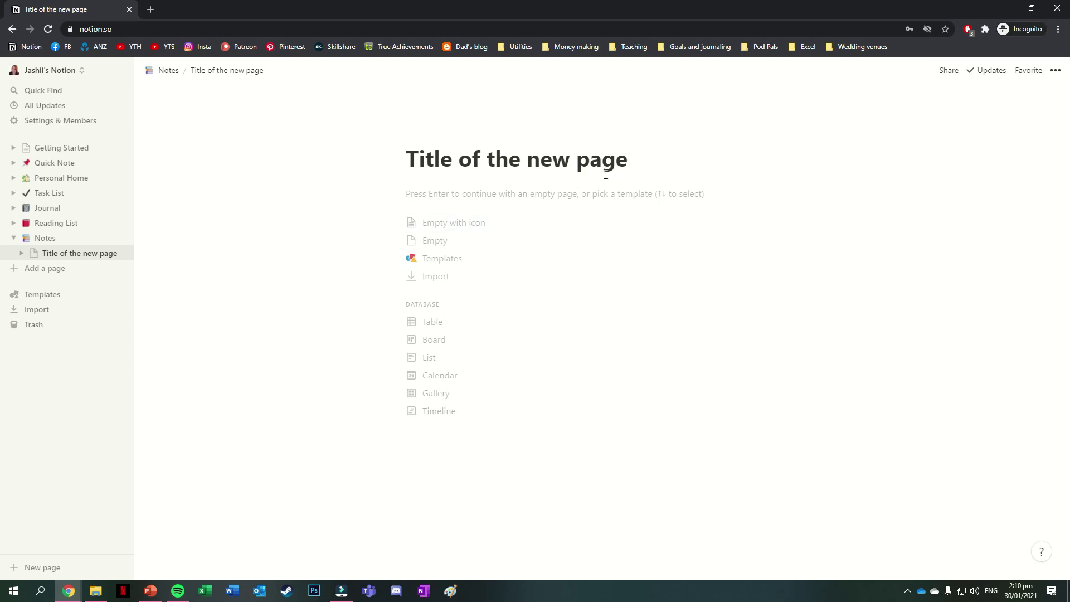
mouse_move(553, 153)
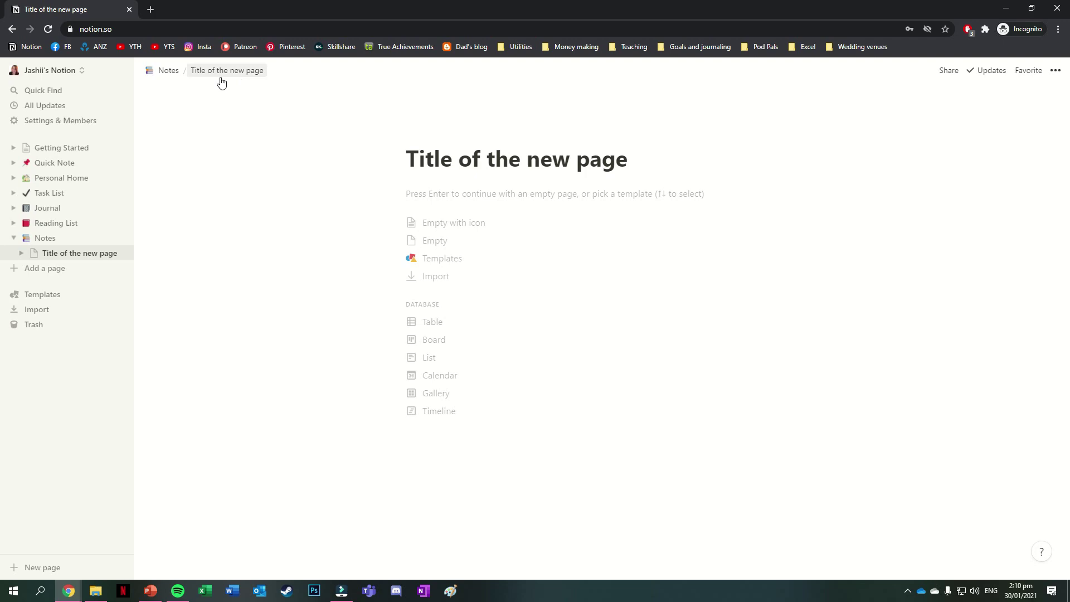
click(170, 74)
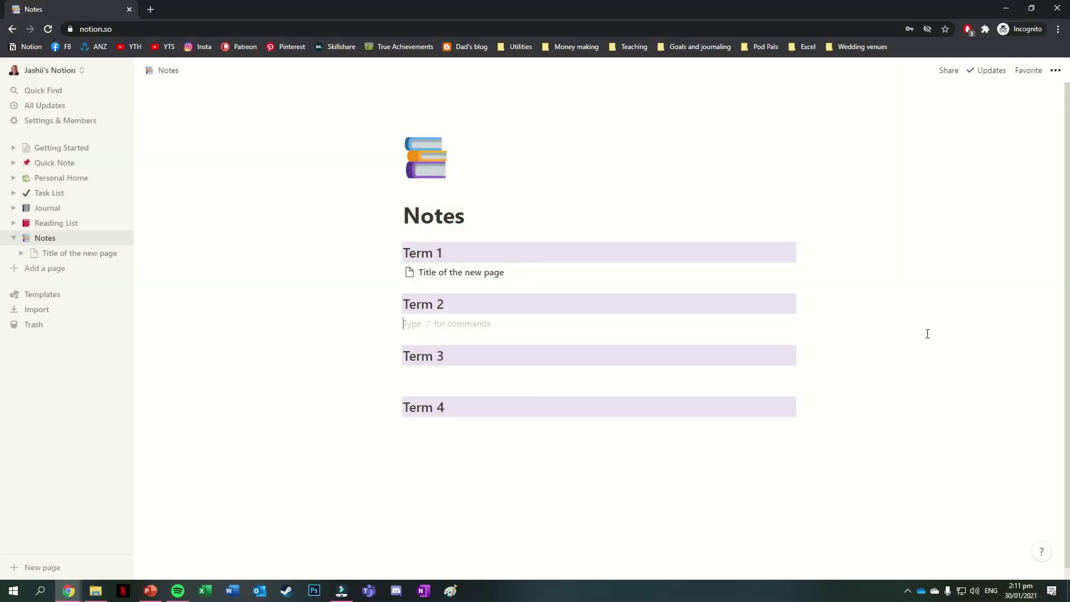
text(@)
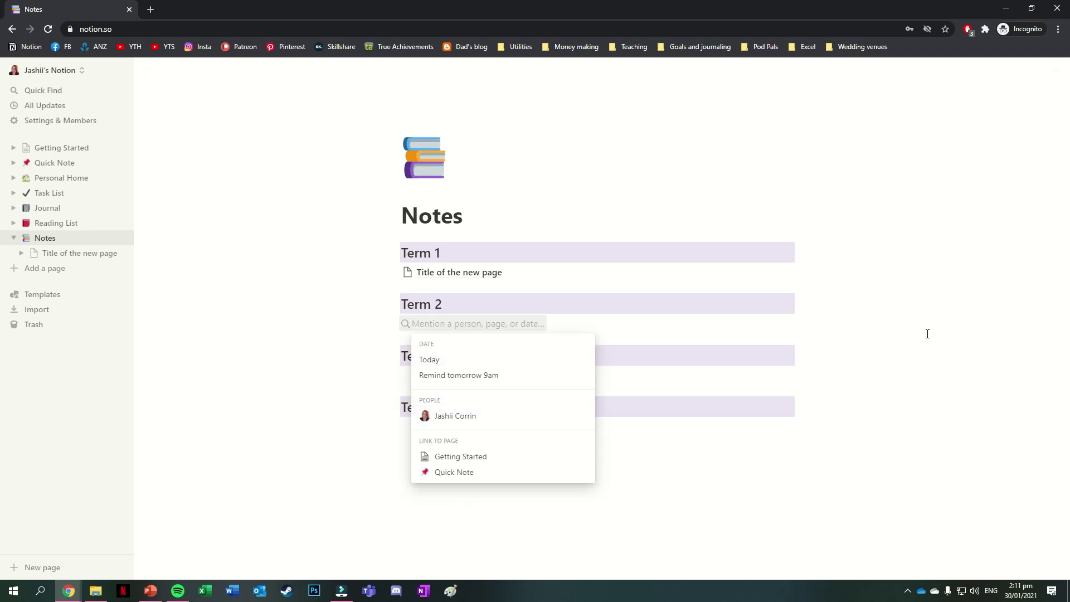
text(task list)
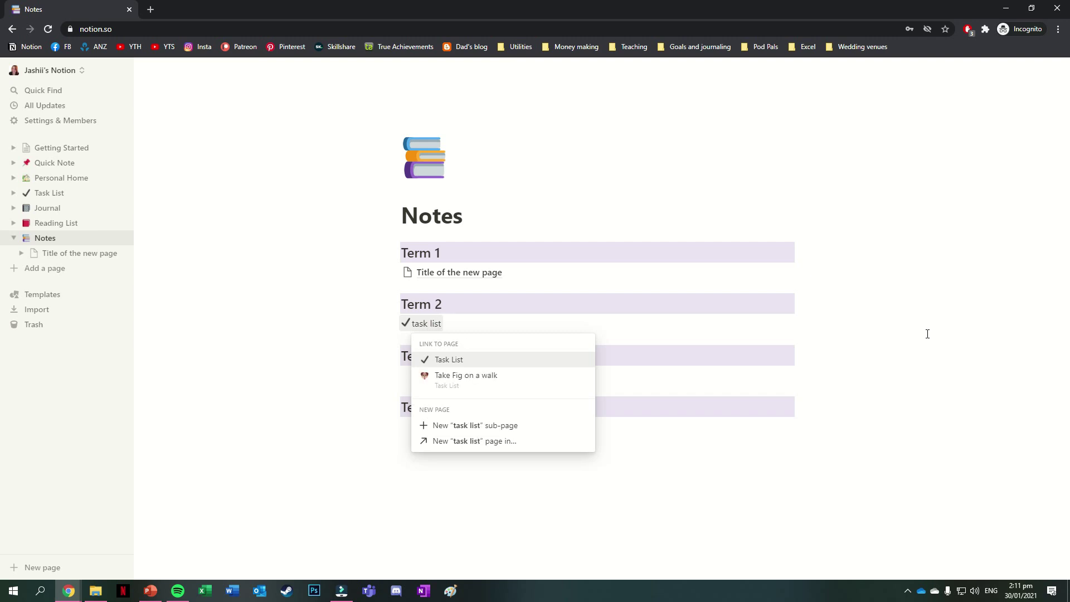
click(493, 361)
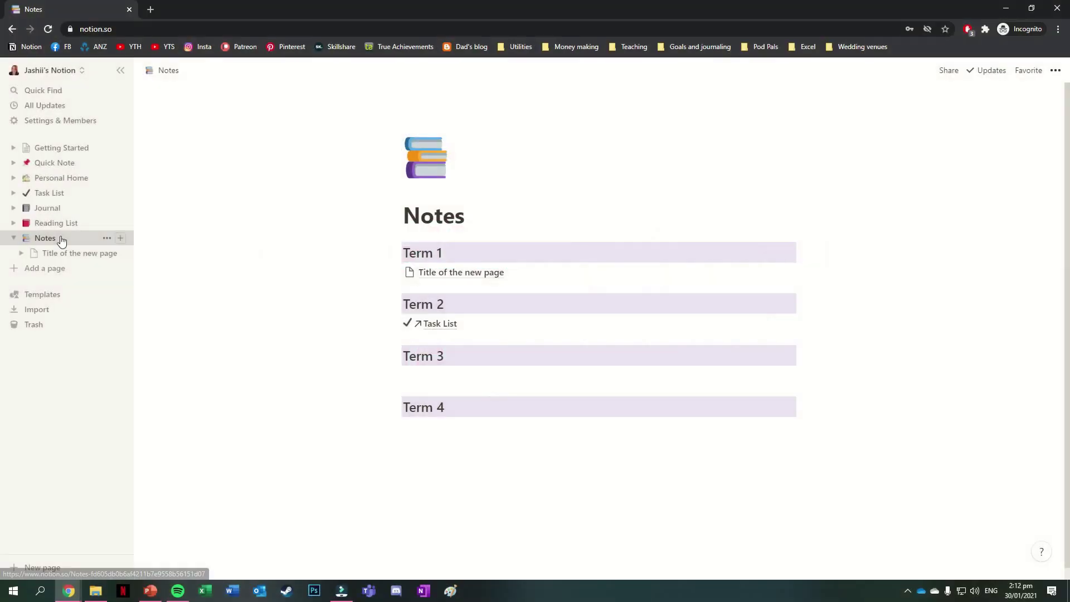
- Move Notes up, Quick Note and Personal Home down, and pull Task List out from under Reading List
drag(56, 239, 65, 203)
drag(67, 165, 65, 258)
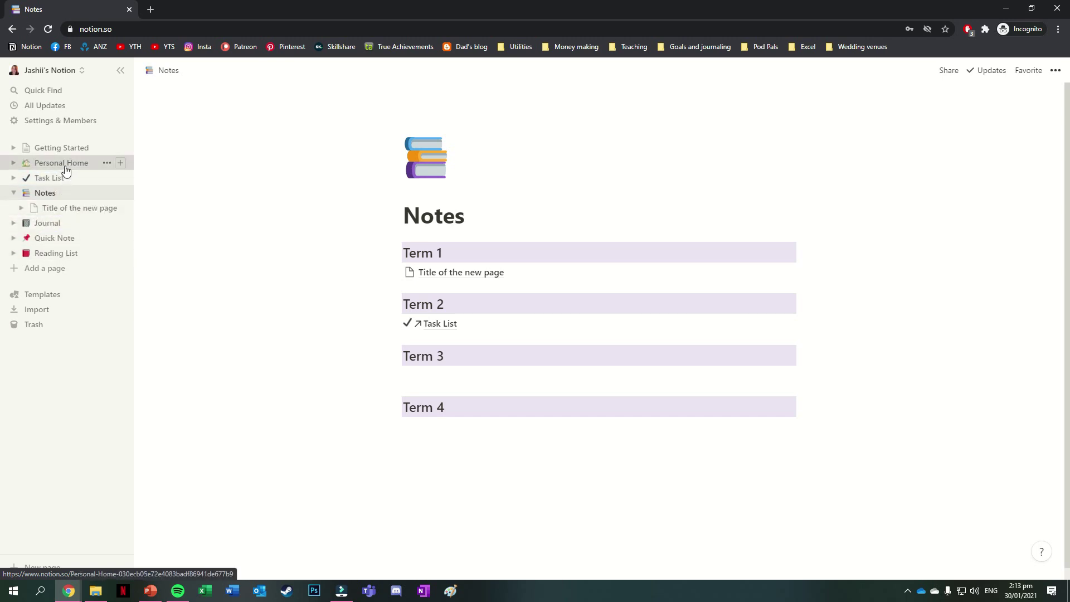
drag(66, 165, 69, 246)
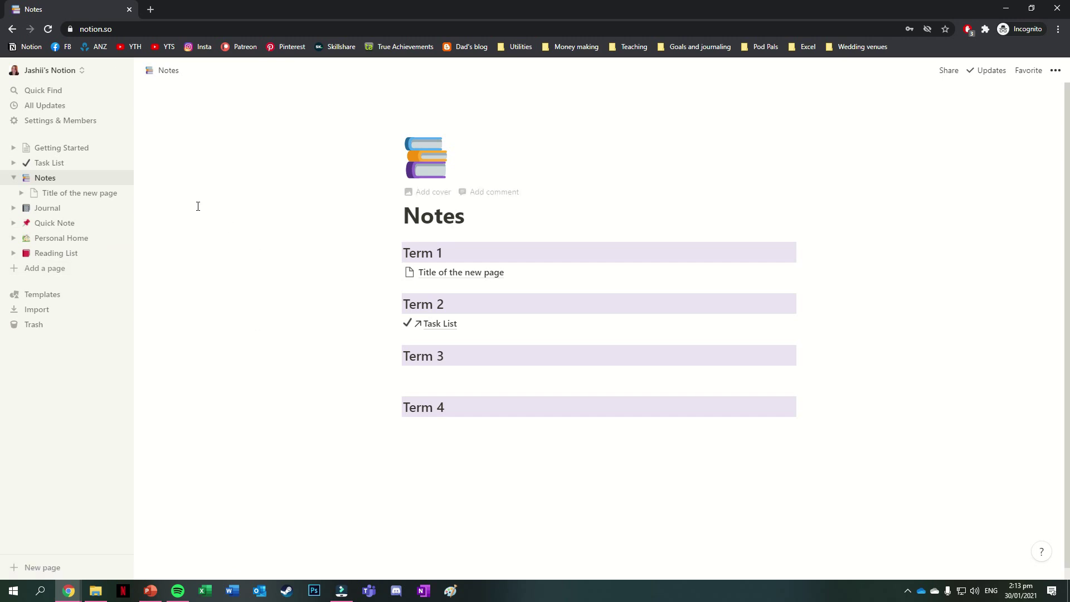
drag(81, 165, 94, 256)
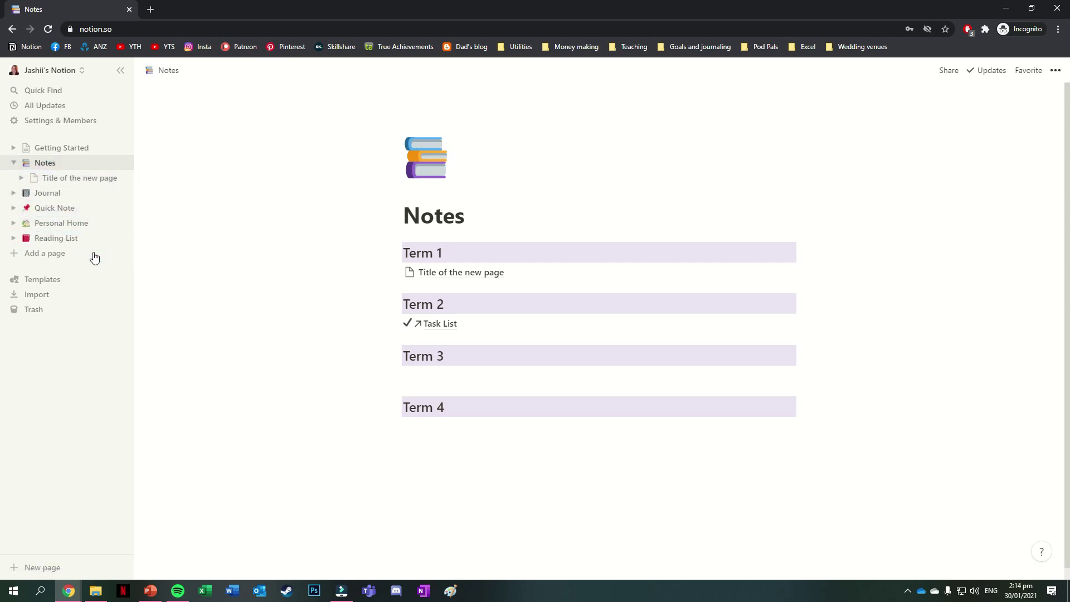
click(15, 239)
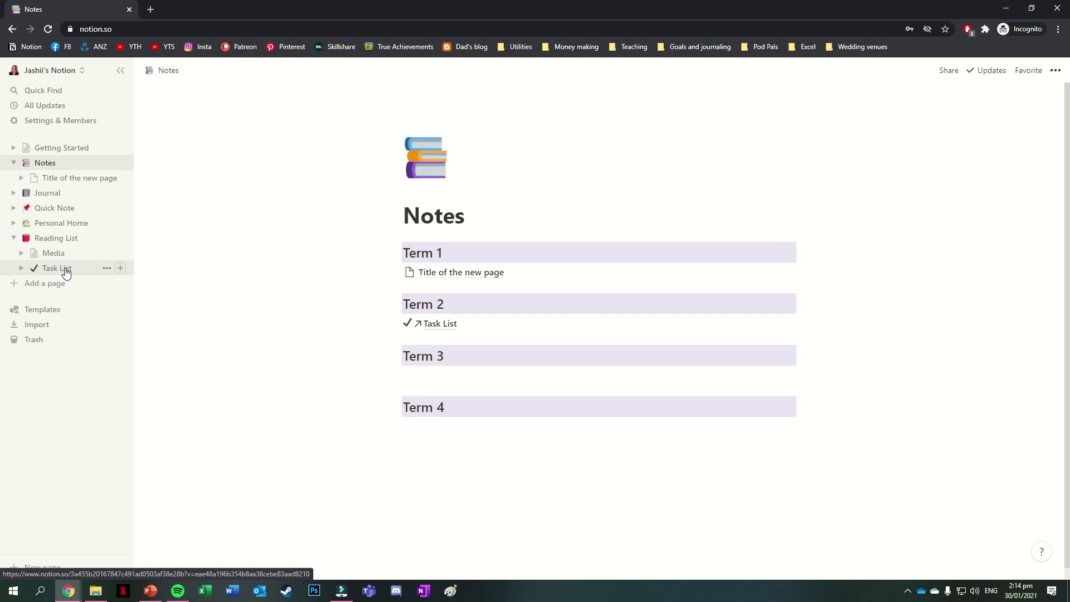
drag(66, 271, 90, 249)
- Write three lines, Page 1, Page 2 and Page 3, under Term 3
click(501, 375)
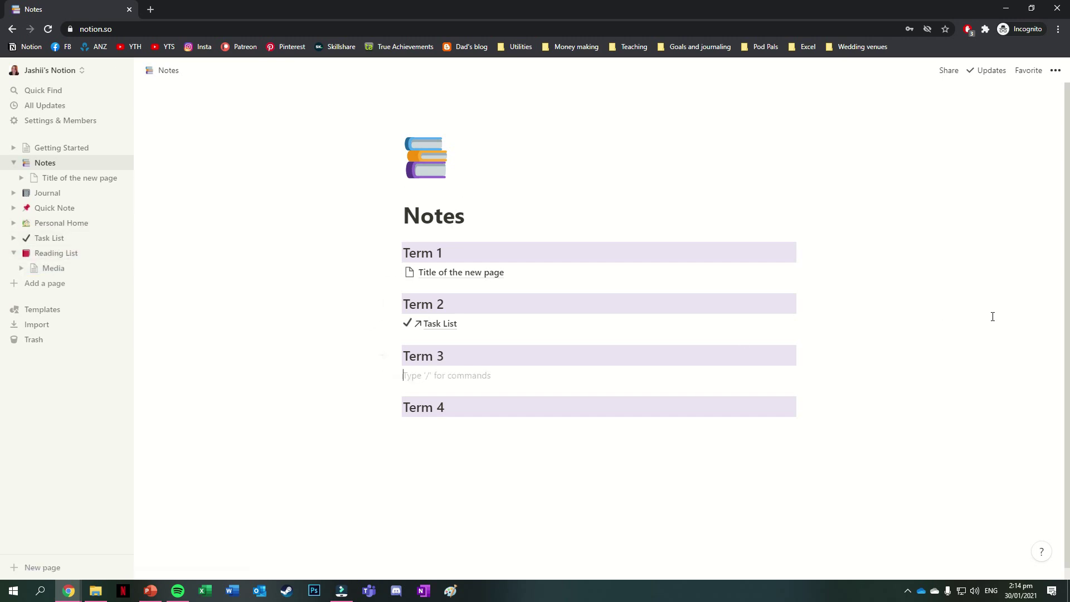
text(Page 1)
key(Return)
text(Page 2)
key(Return)
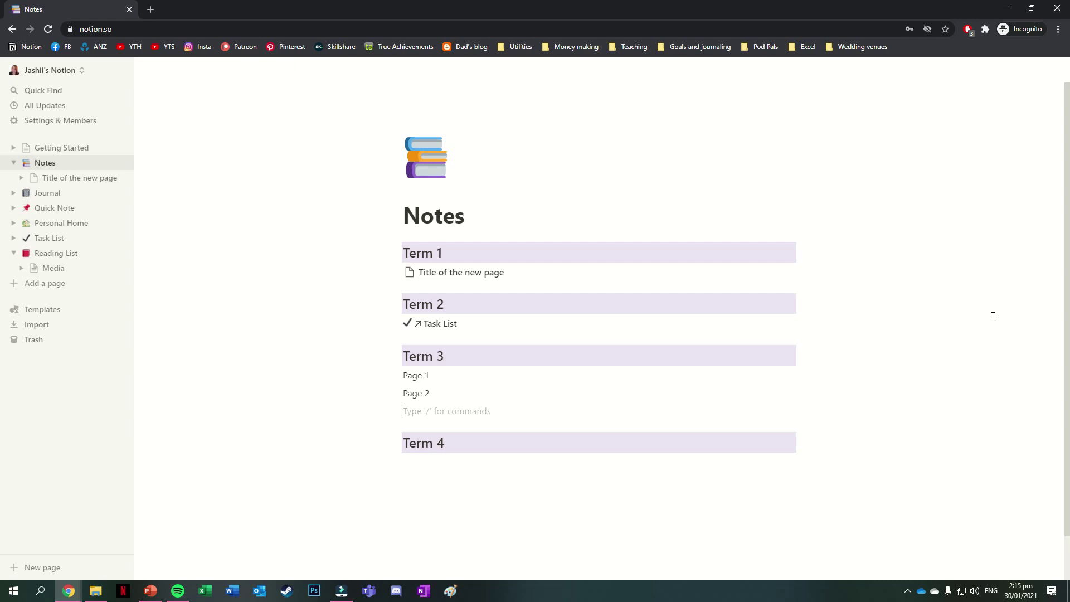
text(Page 3)
- Turn Page 1, Page 2 and Page 3 into subpages, then move Page 3 above Page 2
click(396, 377)
mouse_move(368, 340)
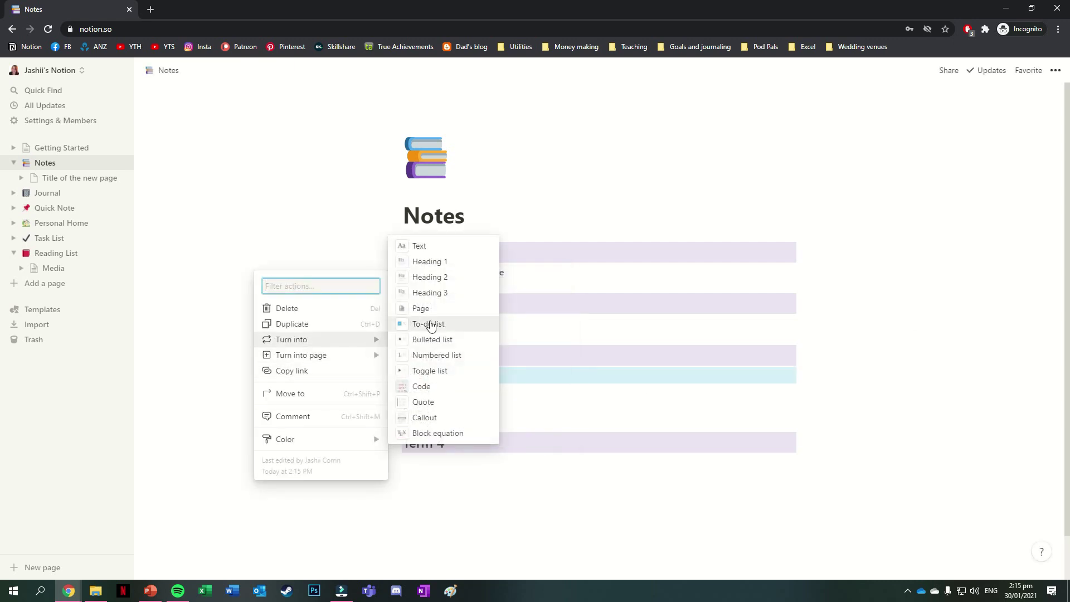
click(432, 322)
click(395, 393)
mouse_move(379, 357)
click(425, 343)
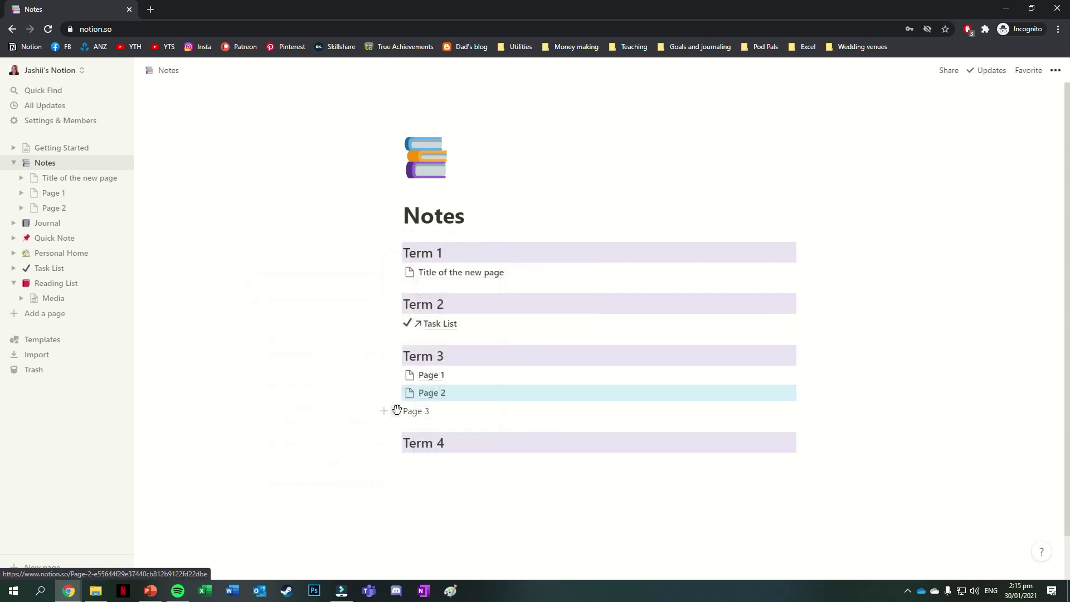
click(396, 411)
mouse_move(370, 383)
click(431, 345)
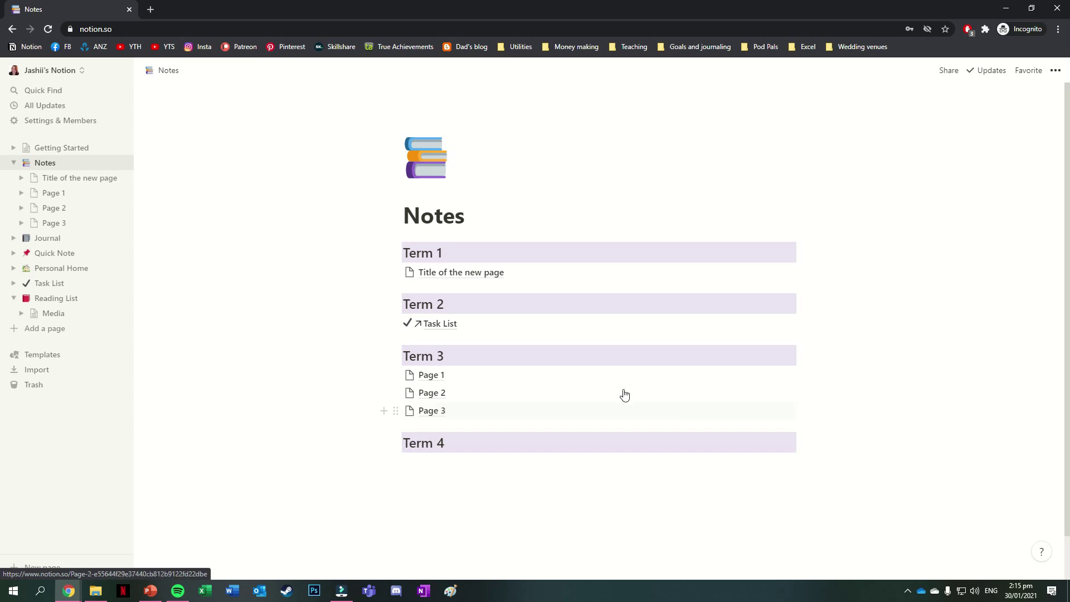
drag(44, 226, 65, 207)
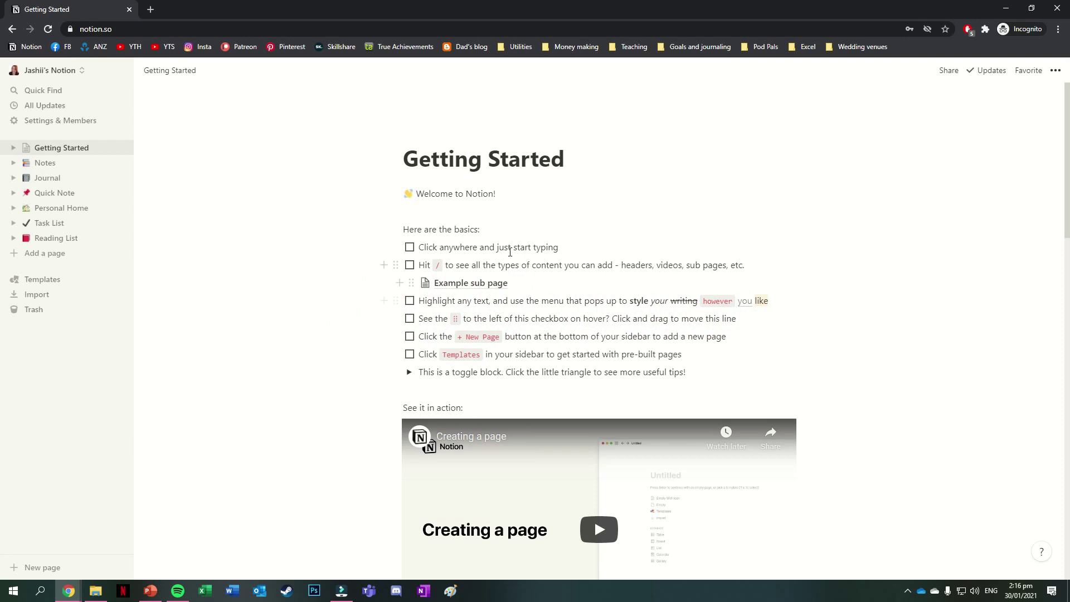
- Add a new Untitled page from the sidebar
click(53, 255)
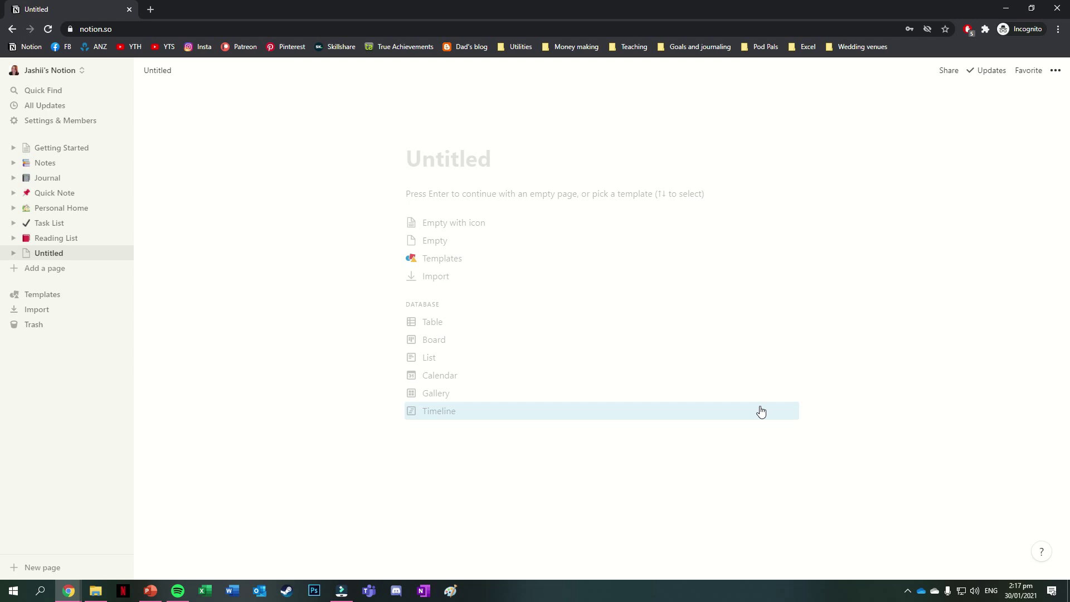
- Make the page a table database, rename Name to Tasks, and bring up the Tags column's property types
click(703, 329)
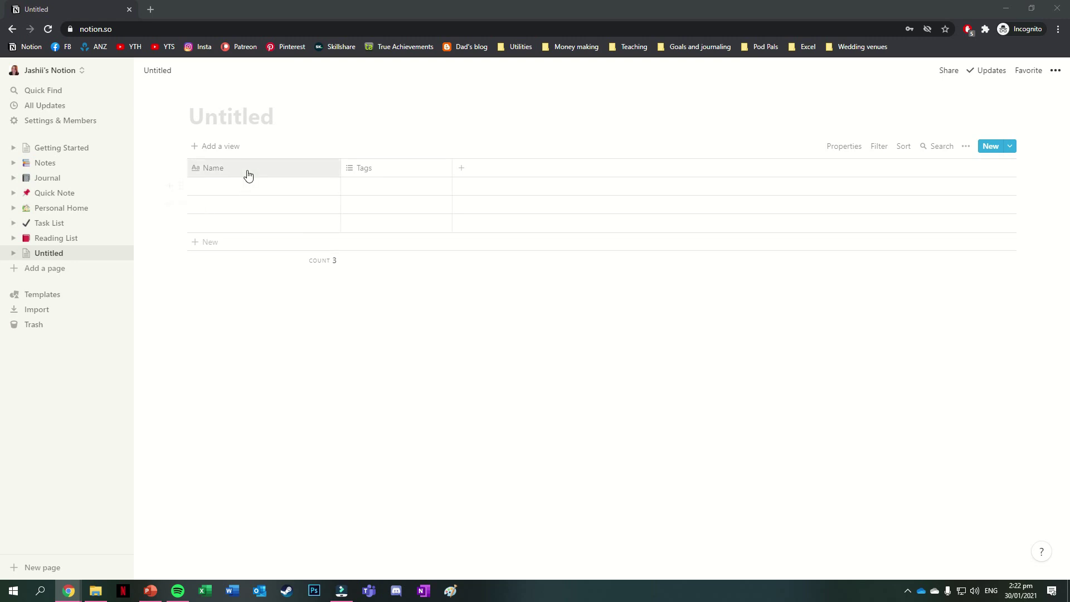
click(246, 174)
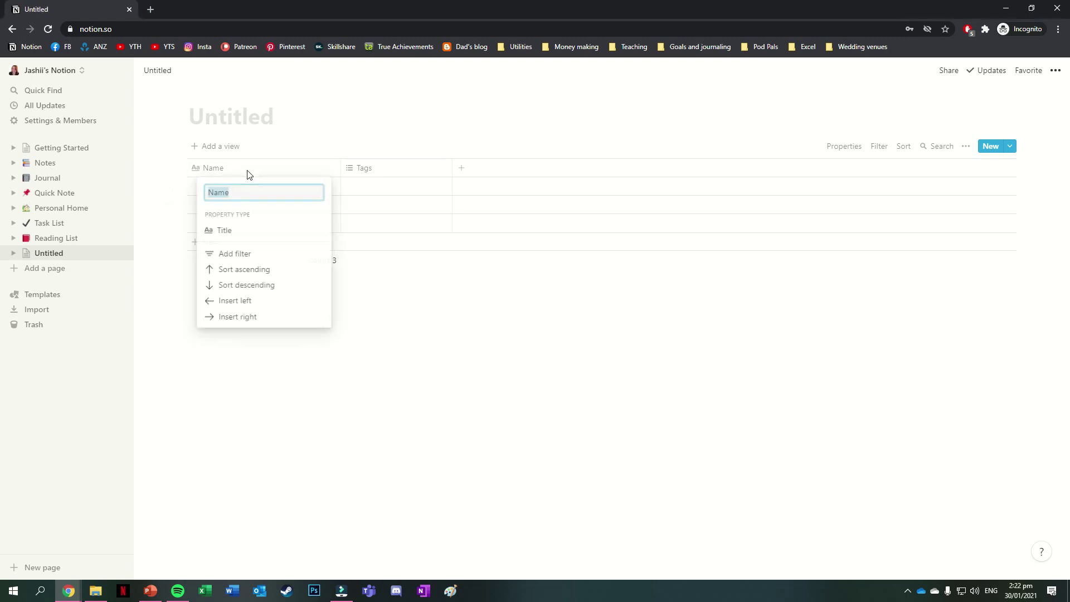
click(384, 173)
click(380, 172)
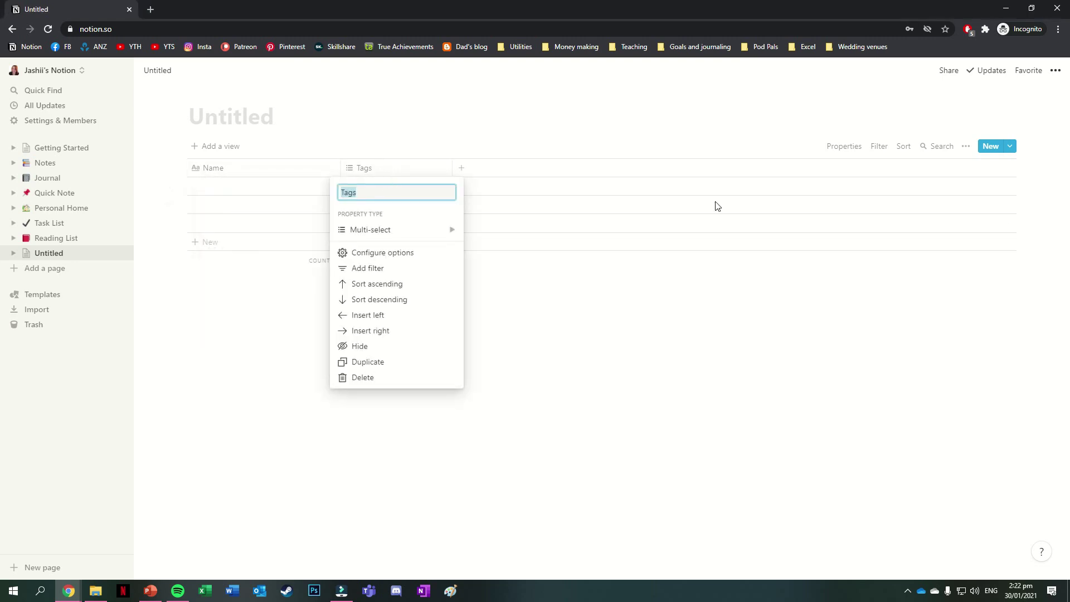
click(948, 252)
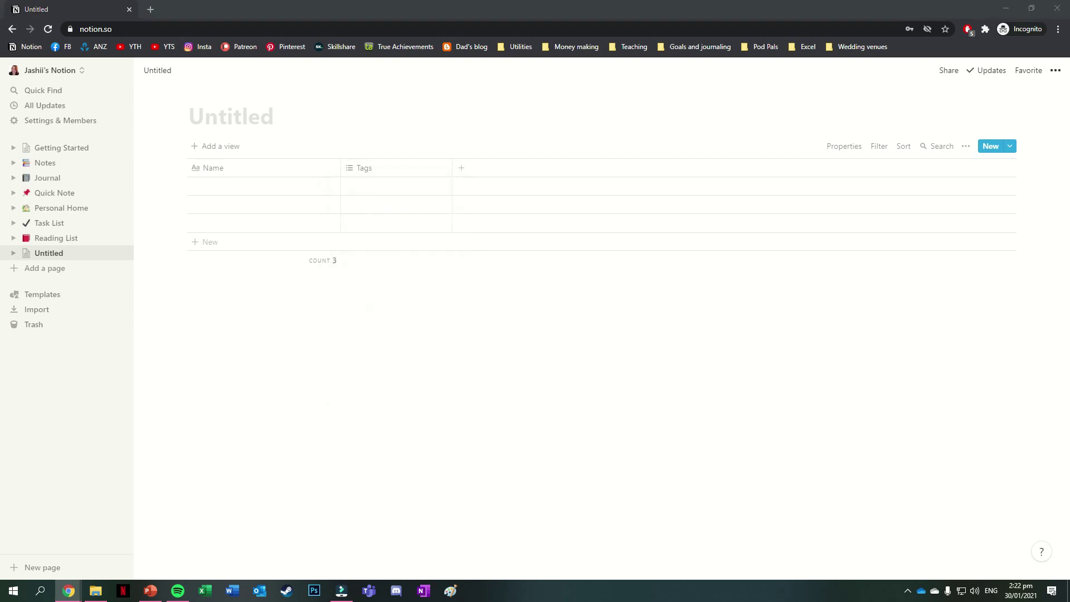
click(382, 168)
click(446, 231)
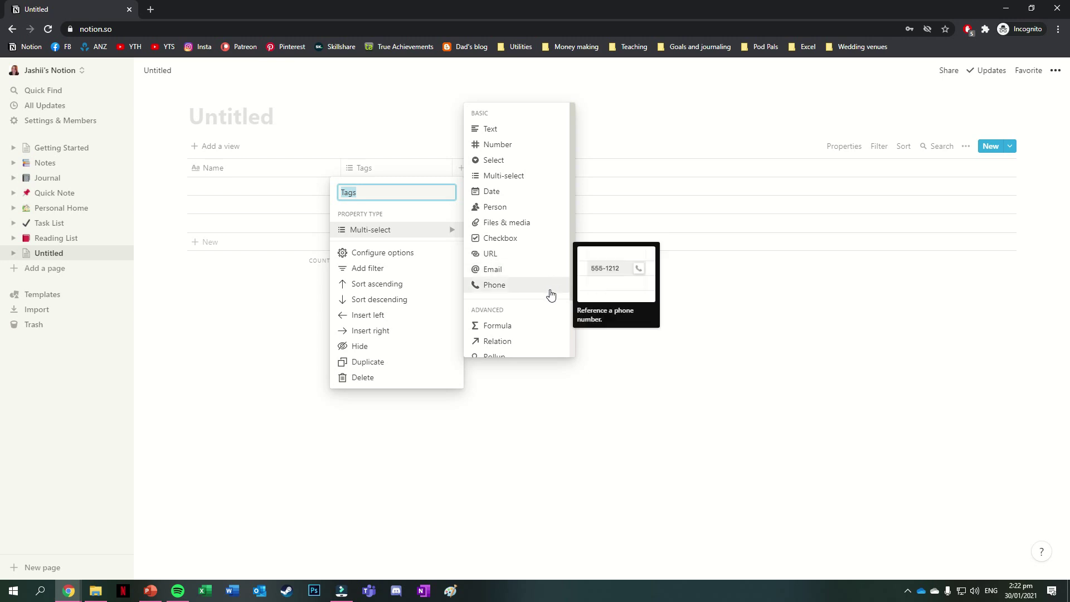
scroll(545, 297, down, 2)
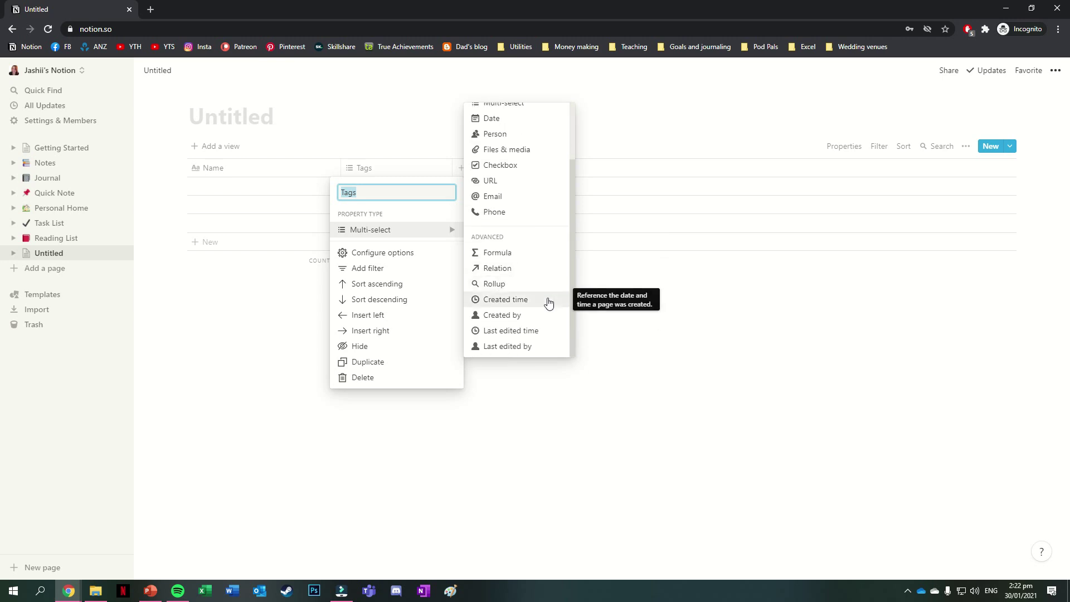
drag(574, 273, 585, 208)
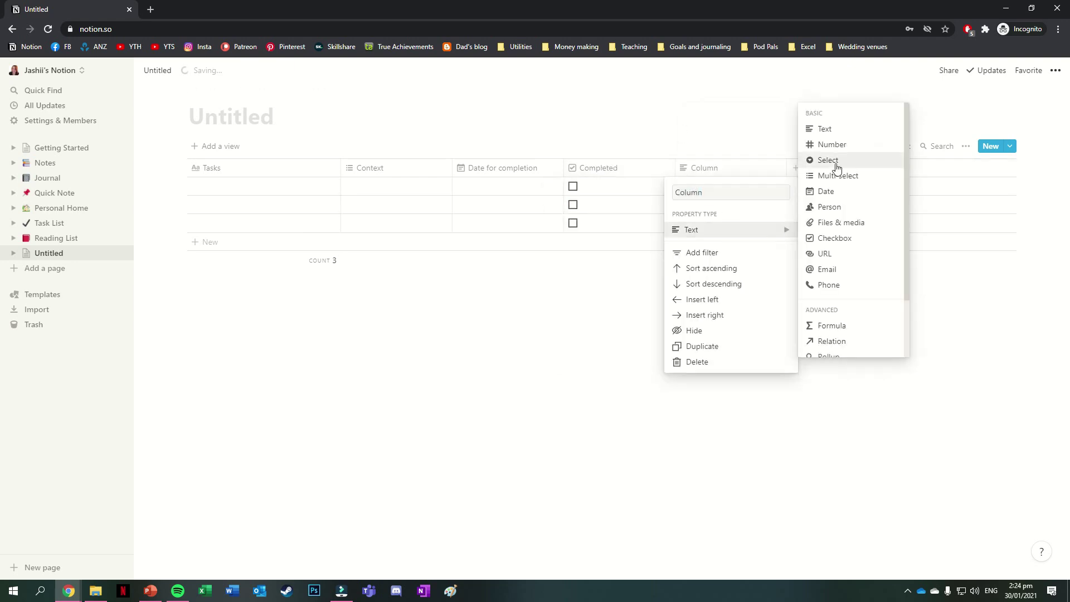
- Make the column a Select property named Priority and title the page 'To do list'
click(836, 167)
text(Priority)
click(401, 115)
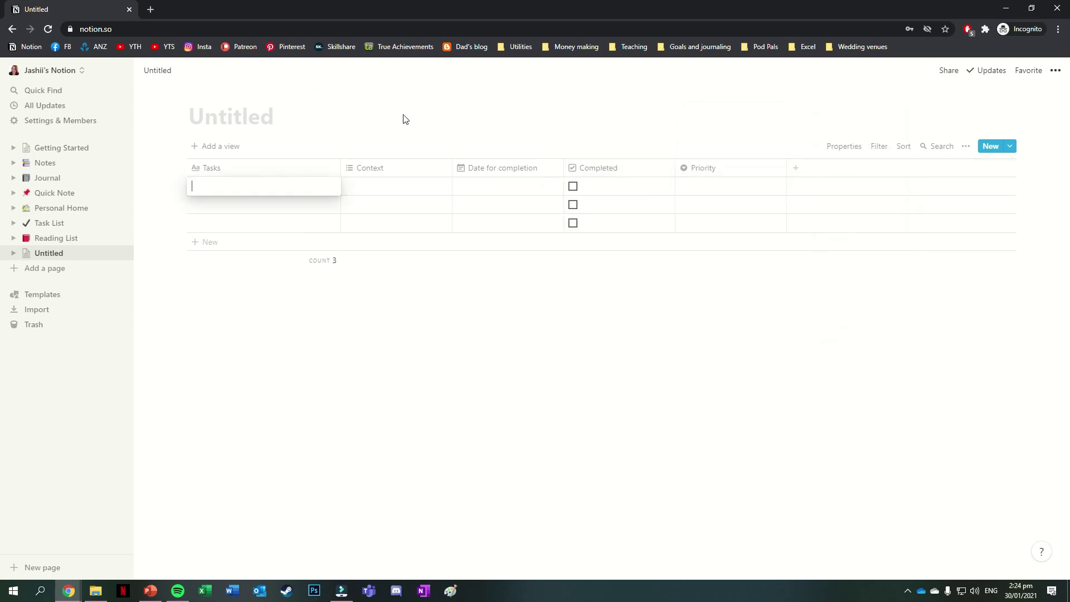
text(To do list)
- Enter tasks Tidy desk, Wash sheets, a movies talk, Personal laundry, and Watch that new thing on Netflix
click(191, 188)
text(Tidy desk)
key(Return)
text(Wash sheets)
key(Return)
text(Talk to Vogel about going to the movies)
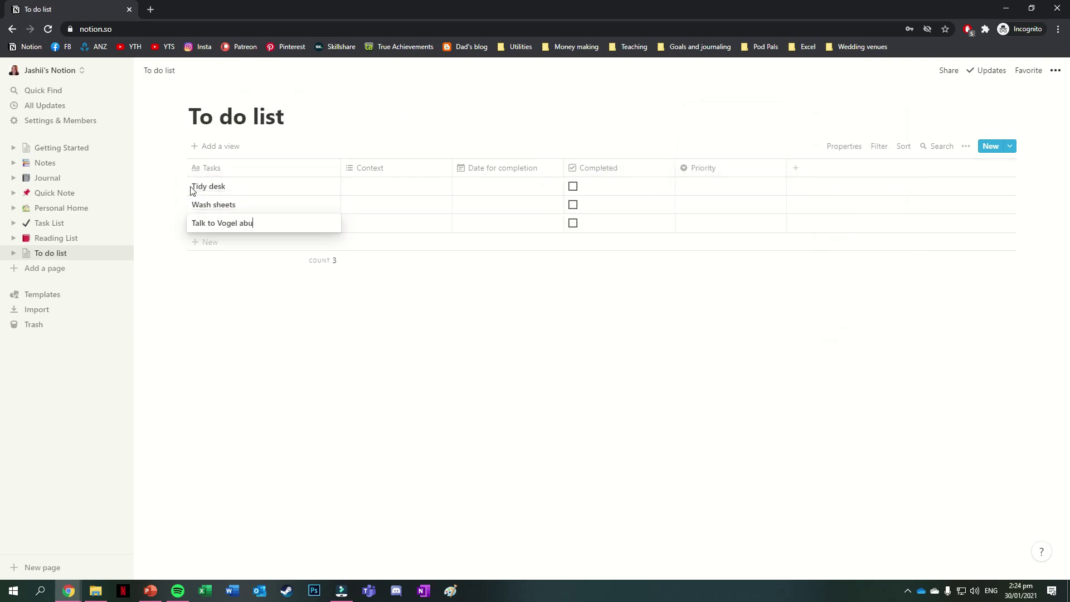
key(Return)
text(Personal laundry)
key(Return)
text(Watch that new thing on Netflix)
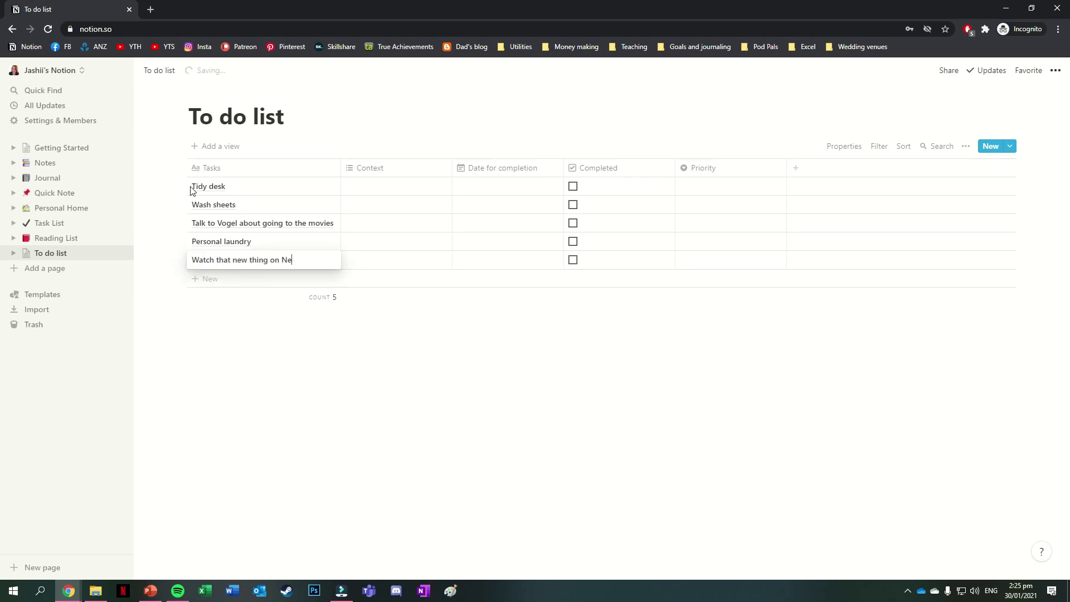
key(Return)
- Add tasks Buy a new pair of shoes, throw away the old cream, Term 1 slides, water bottle, Sell old computer
text(Buy a new pair of shoes)
key(Return)
text(Throw away the old cream that we've been neglecting in the fridge)
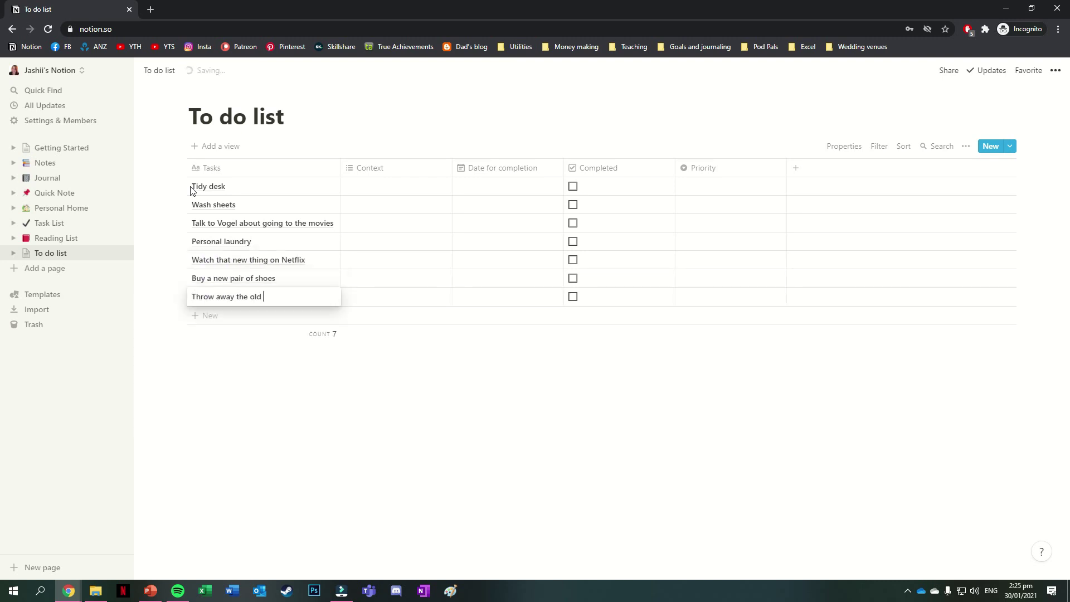
key(Return)
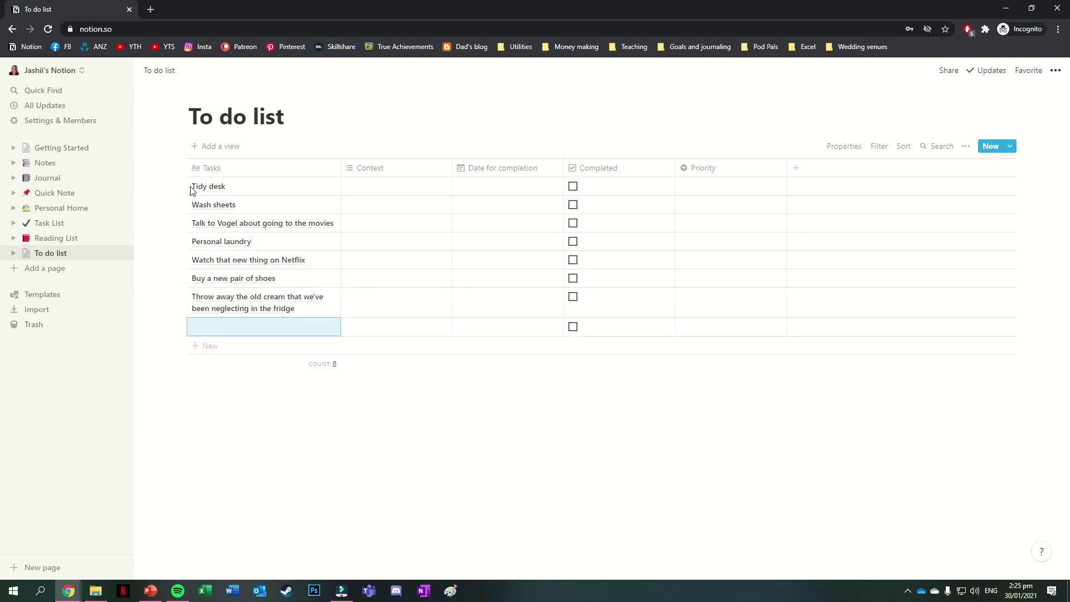
text(Finish making slides for Term 1)
key(Return)
text(fill up my water bottle)
key(Return)
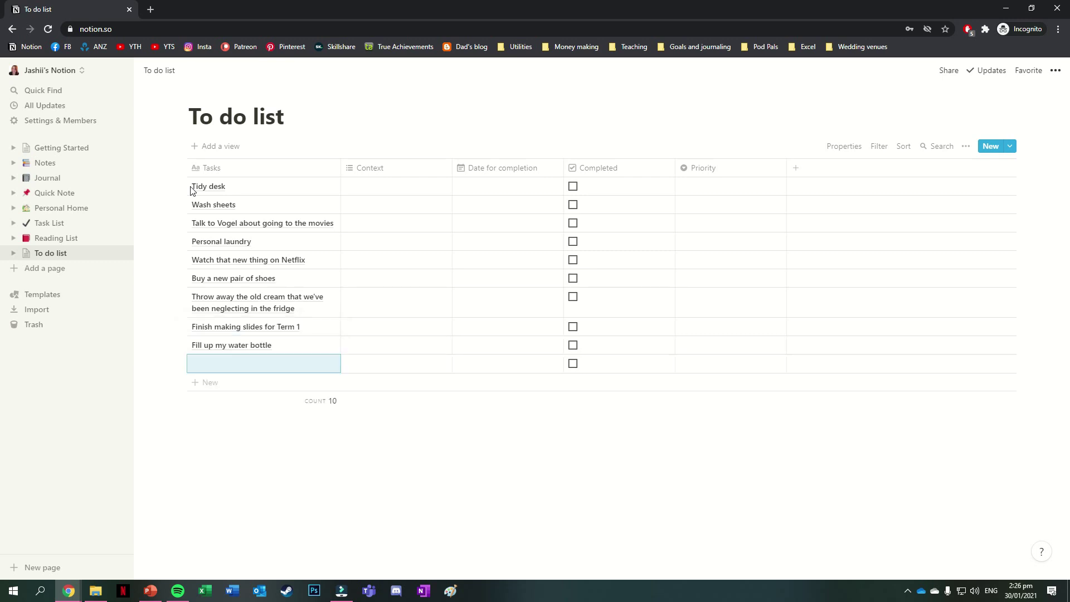
text(Sell old computer)
- Tag the first tasks' Context as Office, Chores, Discuss, Leisure and Shopping
click(359, 186)
text(Office)
key(Return)
click(359, 204)
text(Chores)
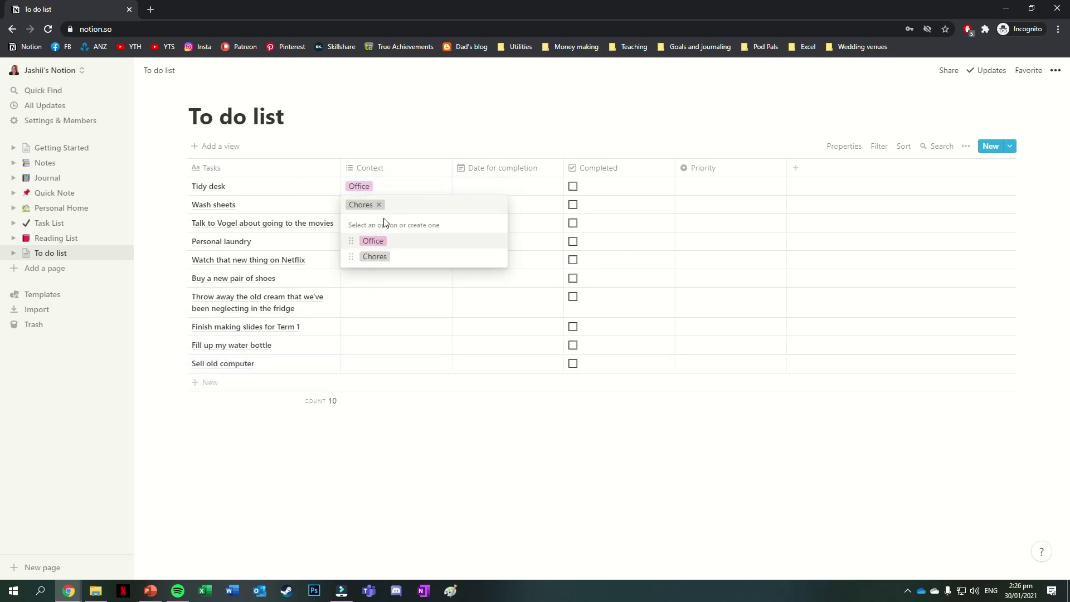
key(Return)
click(358, 223)
text(Discuss)
key(Return)
click(366, 260)
text(Leisure)
key(Return)
click(359, 278)
text(Shopping)
key(Return)
- Tag the remaining tasks Chores, School, and Fast task plus Personal, colouring Personal blue
click(359, 296)
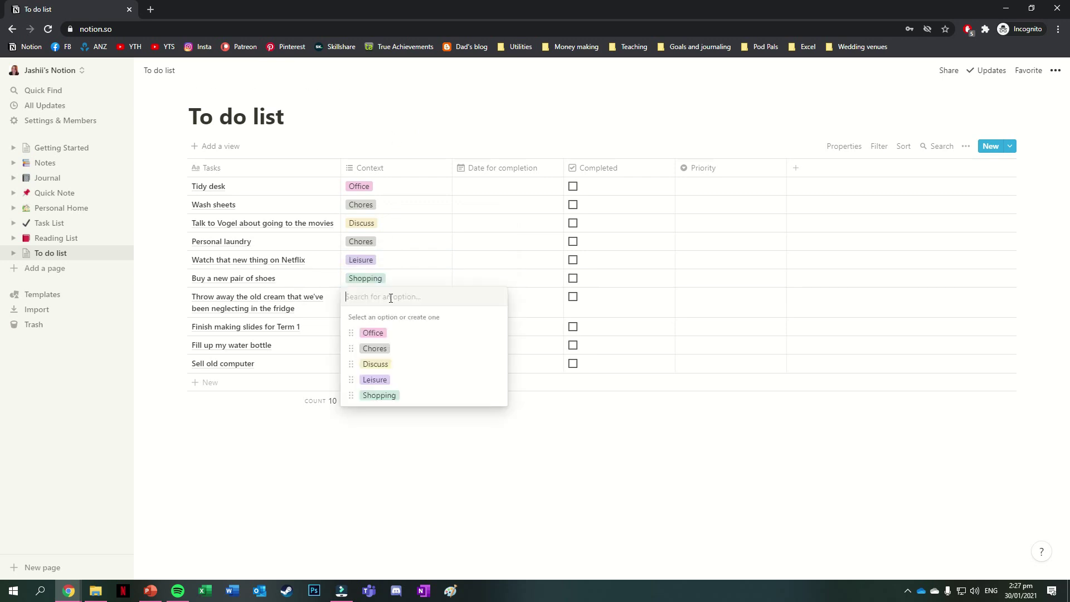
text(Chores)
key(Return)
text(School)
key(Return)
click(379, 347)
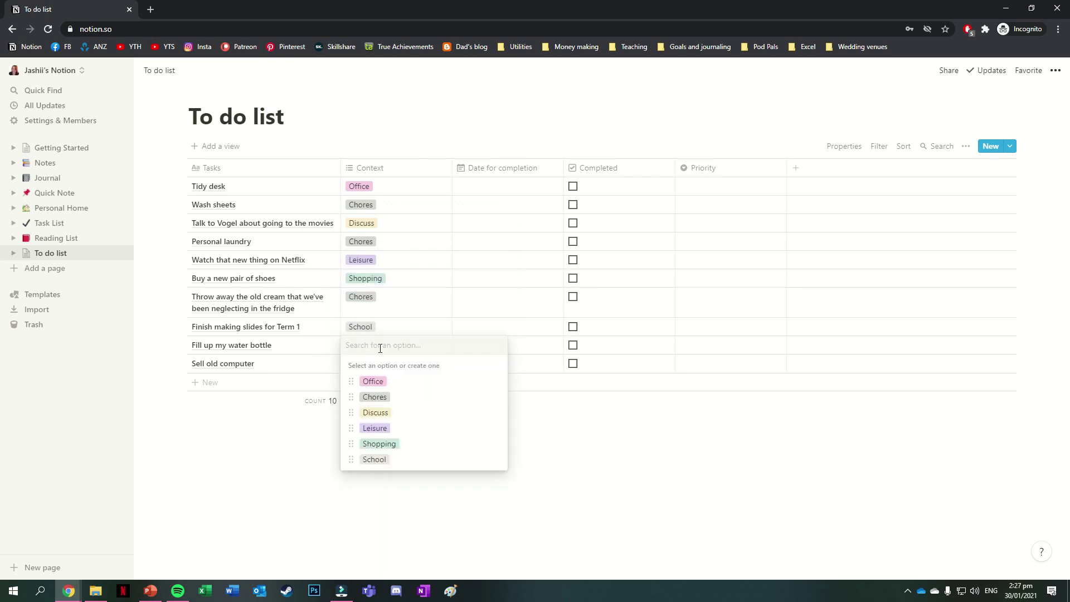
text(Fast task)
key(Return)
text(Personal)
key(Return)
click(499, 490)
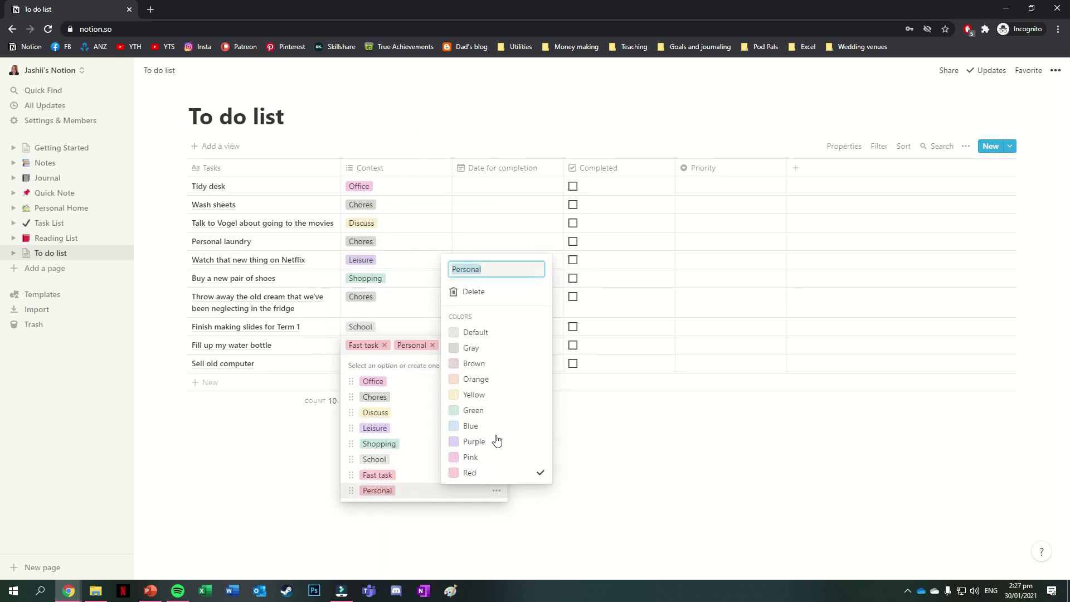
click(494, 423)
key(Escape)
- Give every task a completion date, including Feb 1 for the slides and Feb 5 for Sell old computer
click(493, 346)
click(479, 186)
click(475, 355)
click(479, 205)
click(479, 223)
click(479, 242)
click(496, 263)
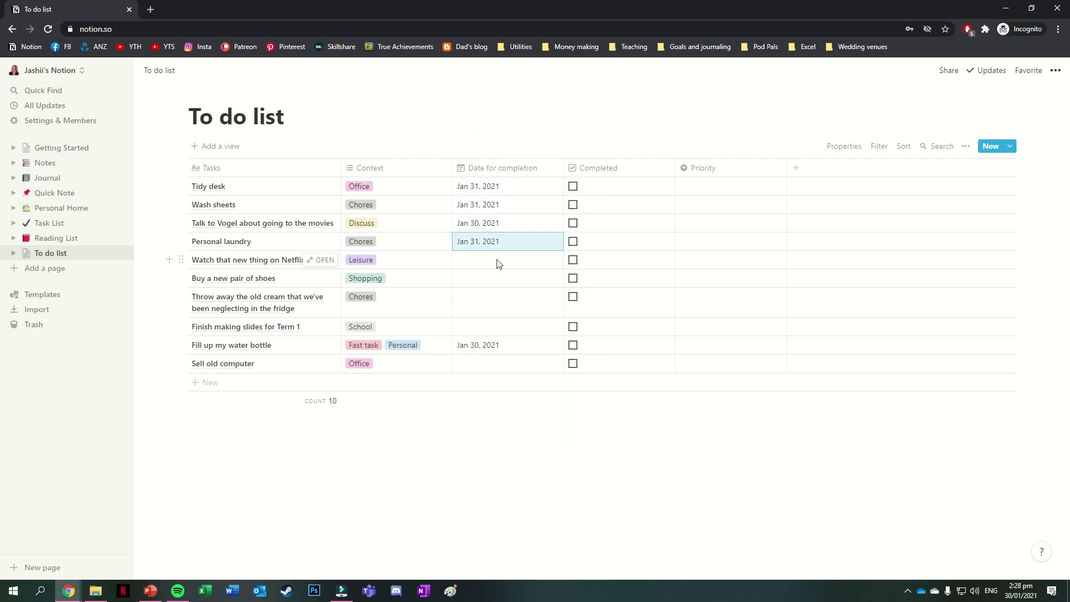
click(479, 278)
click(498, 305)
click(544, 427)
click(479, 327)
click(492, 344)
click(479, 363)
click(559, 144)
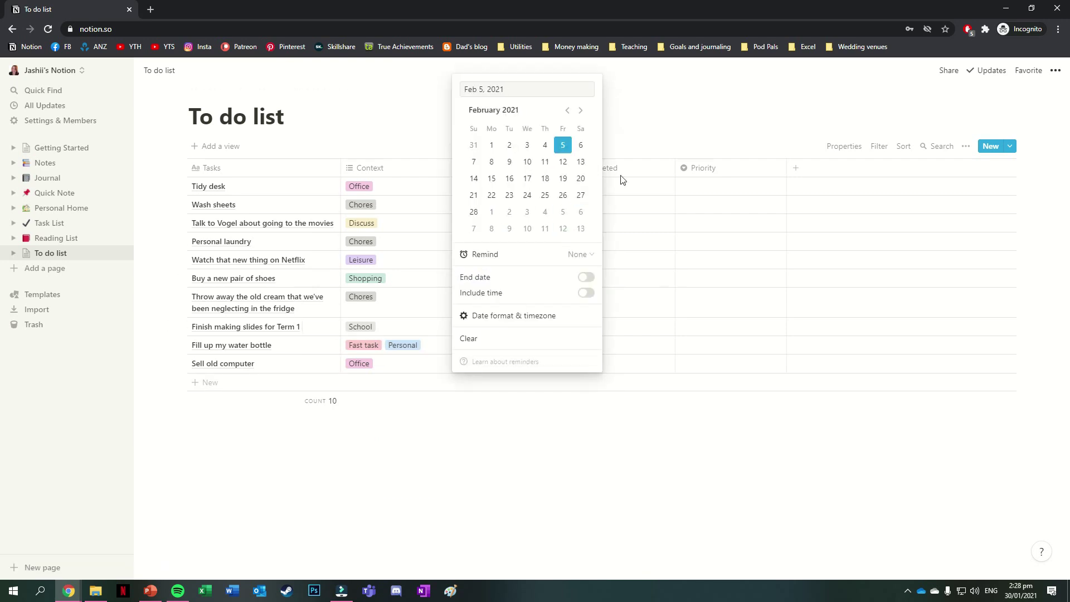
- Create High and Low priority options and assign them, with High for Personal laundry and Wash sheets
click(717, 187)
click(725, 345)
text(High)
key(Return)
click(725, 364)
text(Low)
key(Return)
click(725, 326)
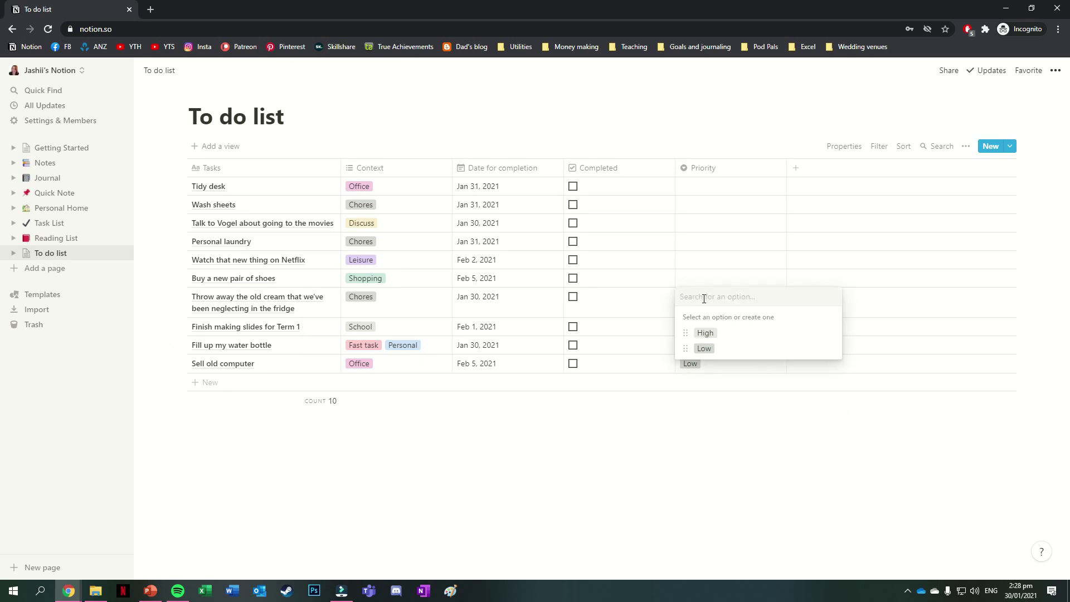
click(698, 259)
click(705, 295)
click(724, 204)
click(704, 241)
click(717, 433)
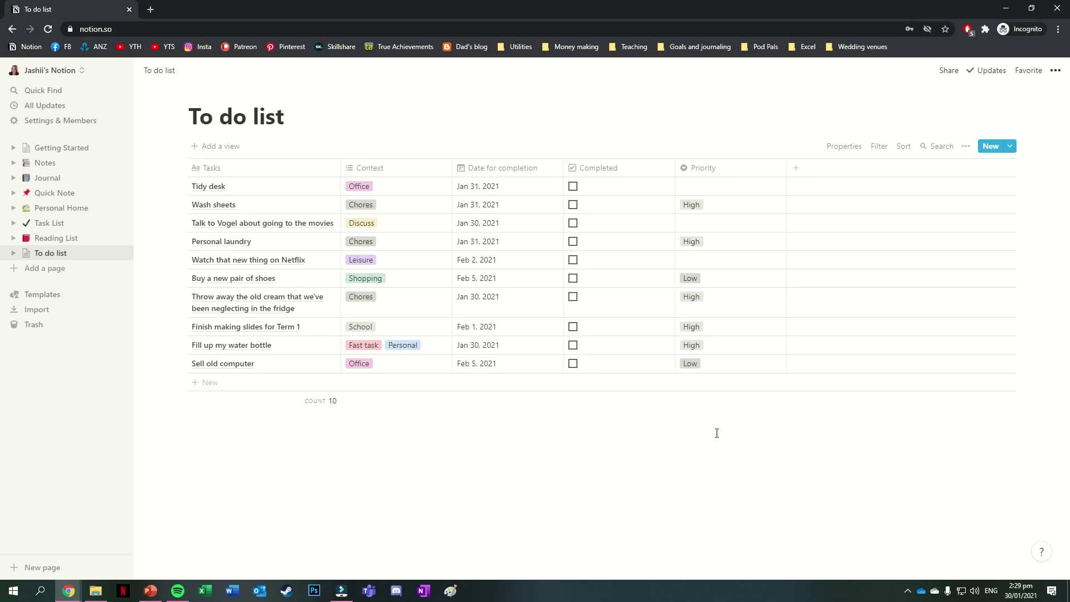
- Add a Calendar layout view named 'Calendar for tasks'
click(225, 148)
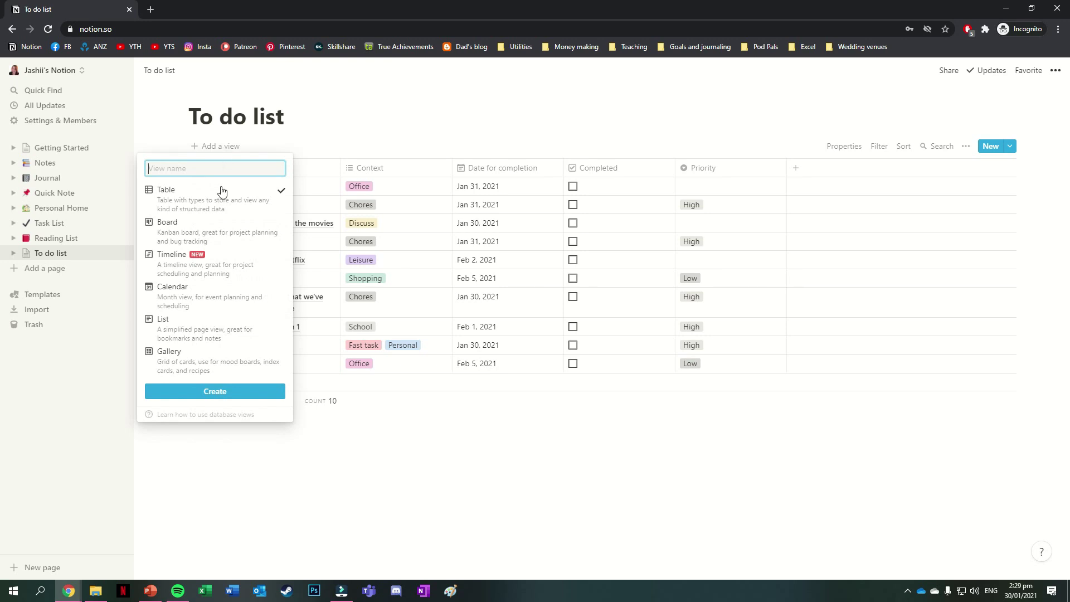
click(217, 301)
text(Calendar for tasks)
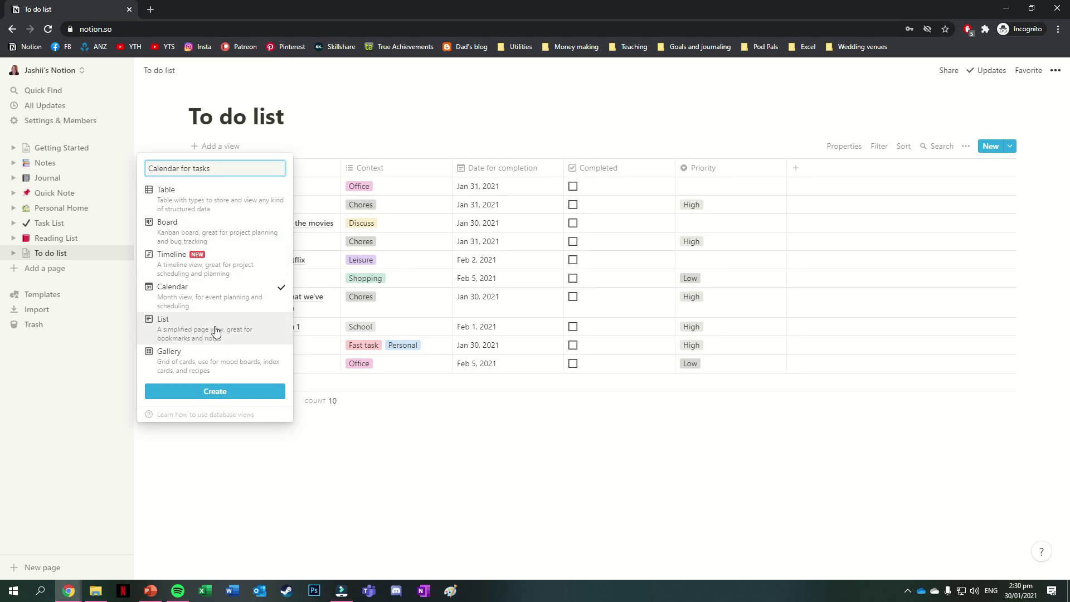
click(239, 393)
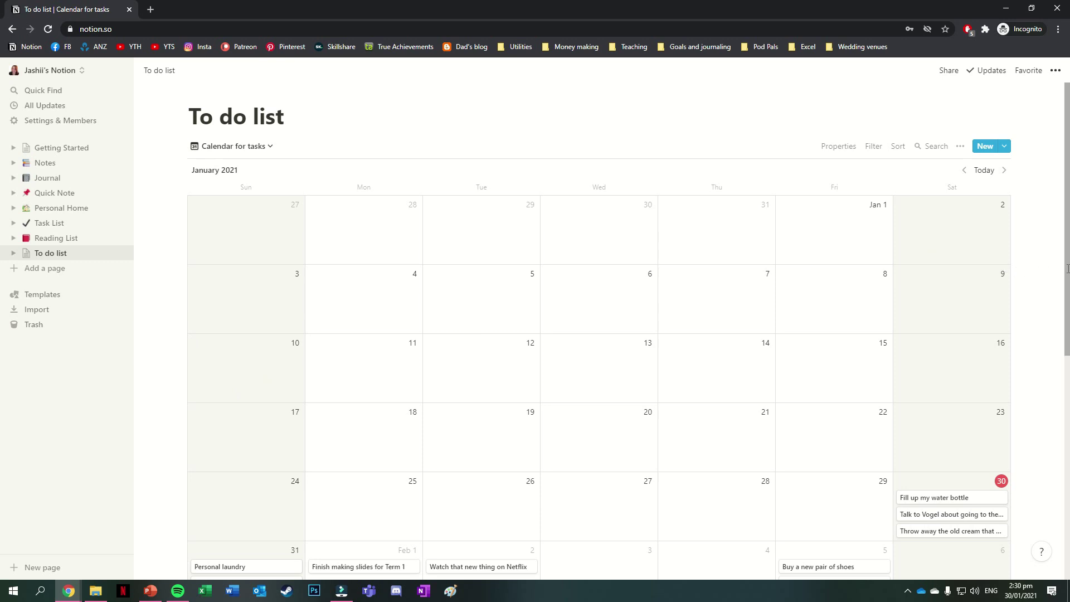
scroll(1042, 306, down, 3)
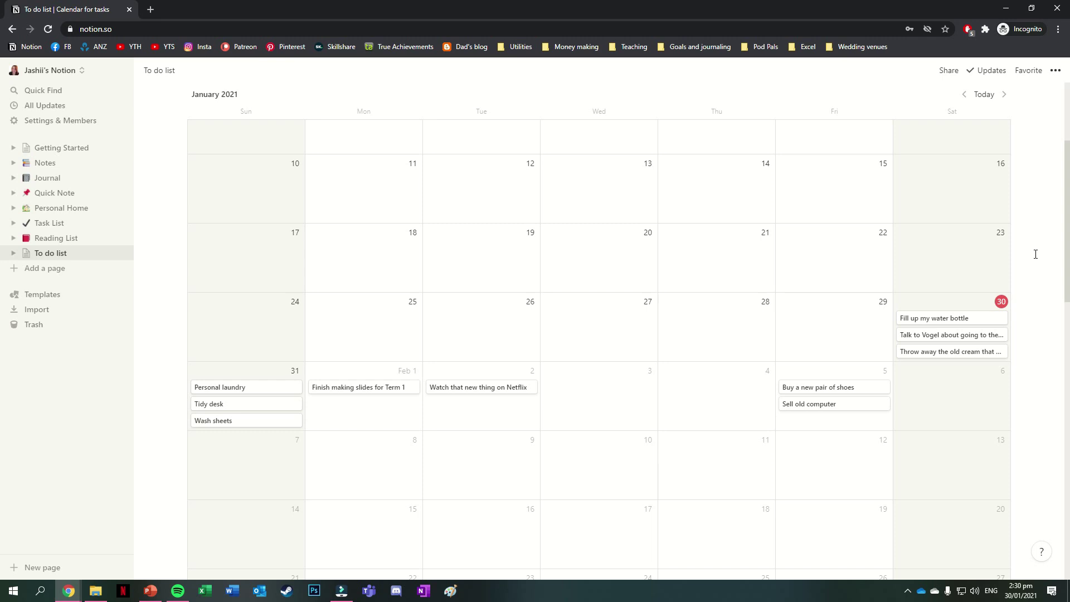
scroll(1035, 255, up, 3)
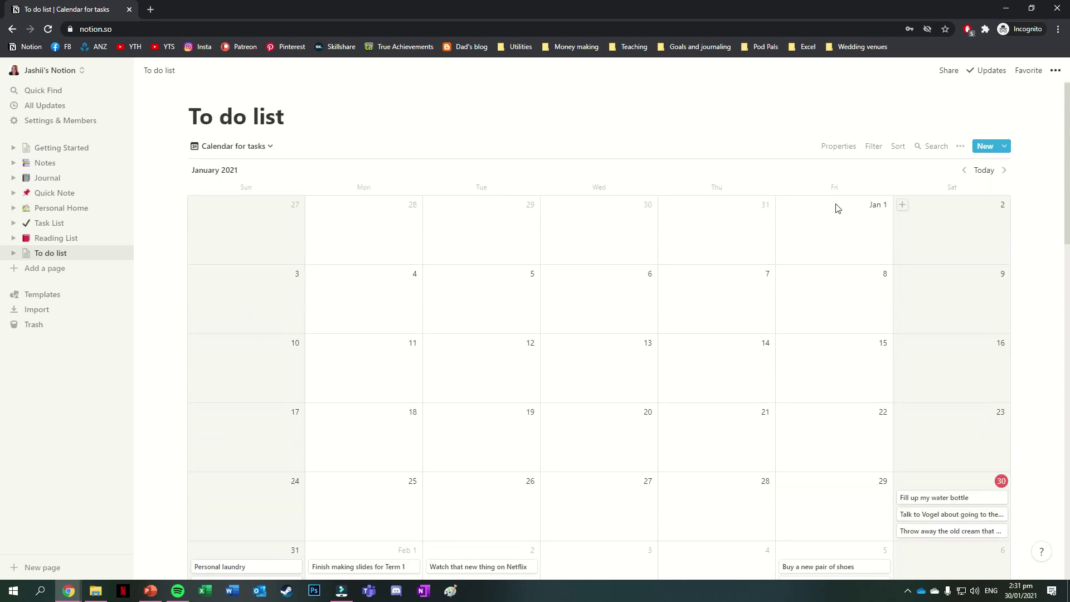
- Switch the To do list back to its table view
click(263, 147)
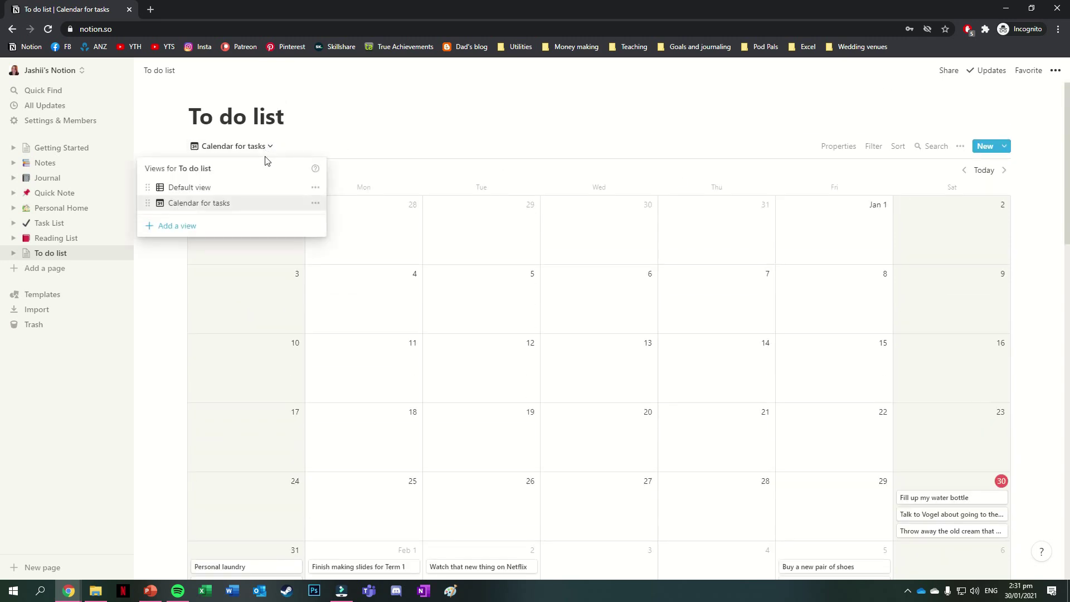
click(255, 188)
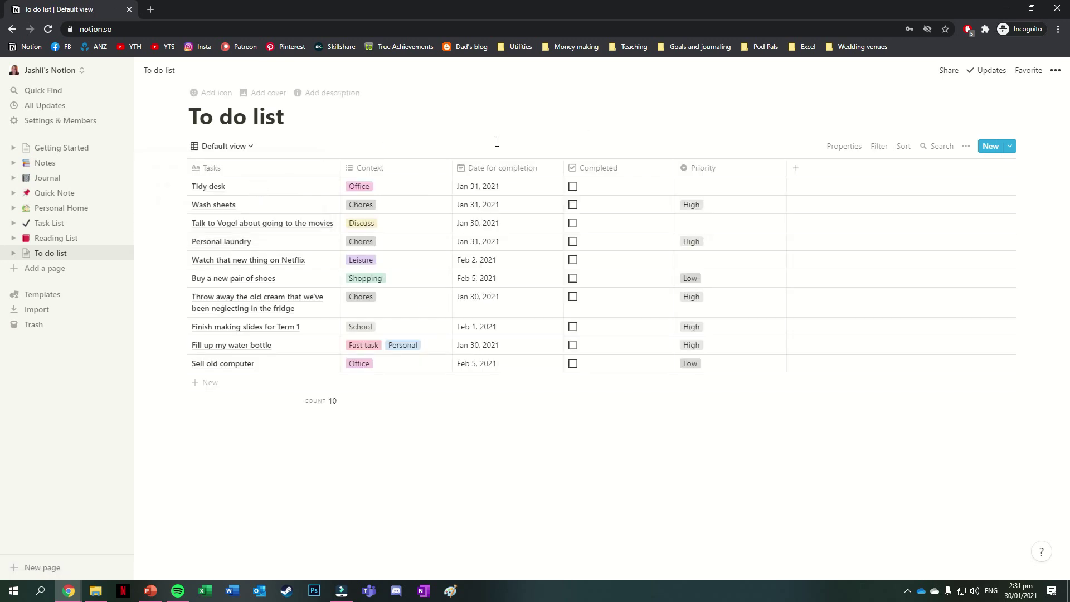
click(254, 147)
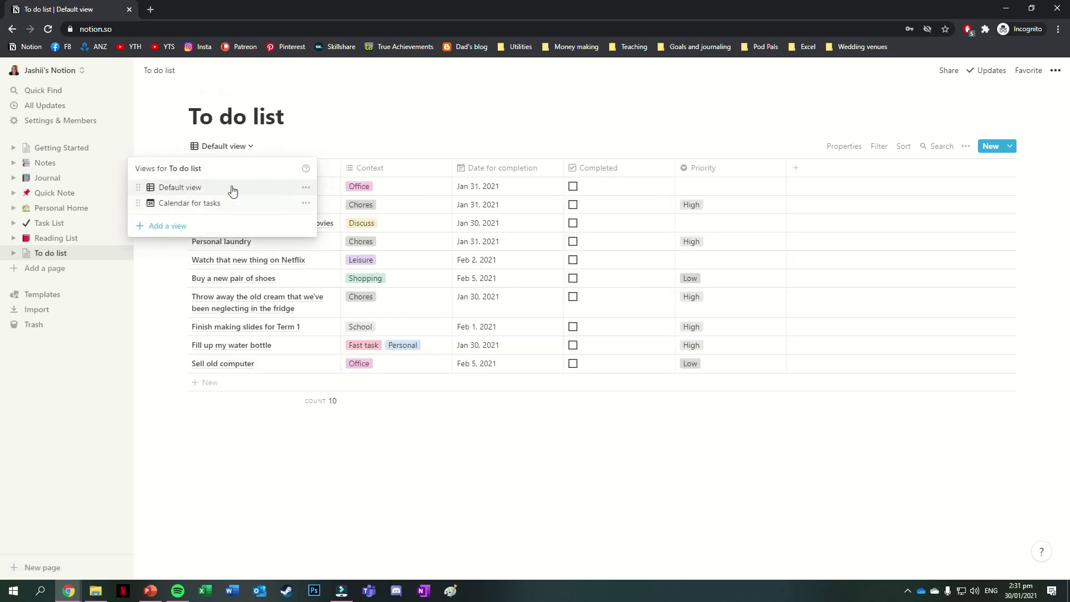
- Add a Board view grouped by Context and hide the empty No Context column
click(192, 226)
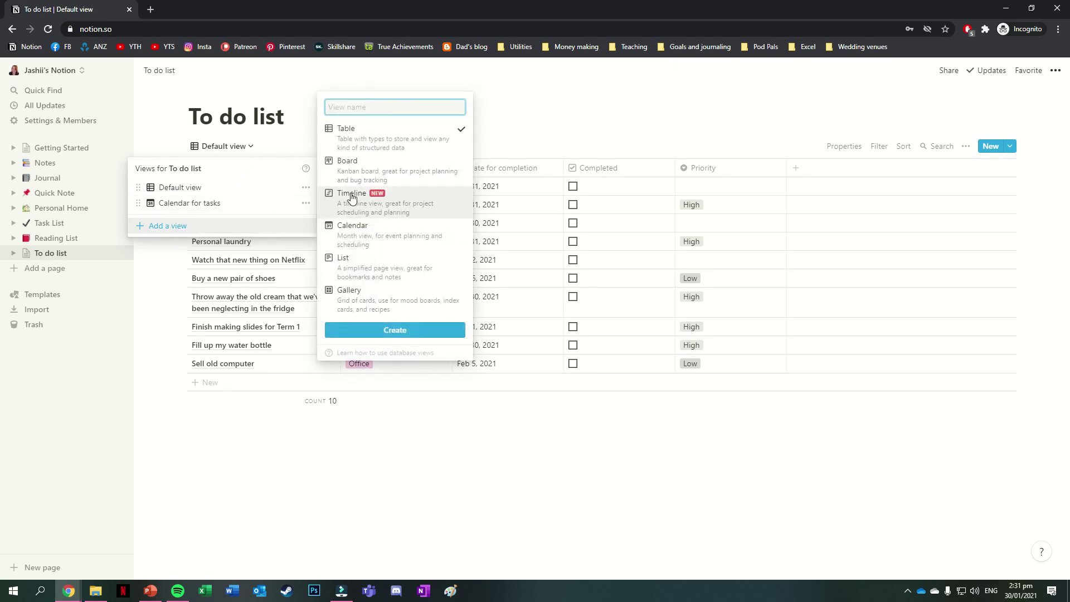
click(365, 171)
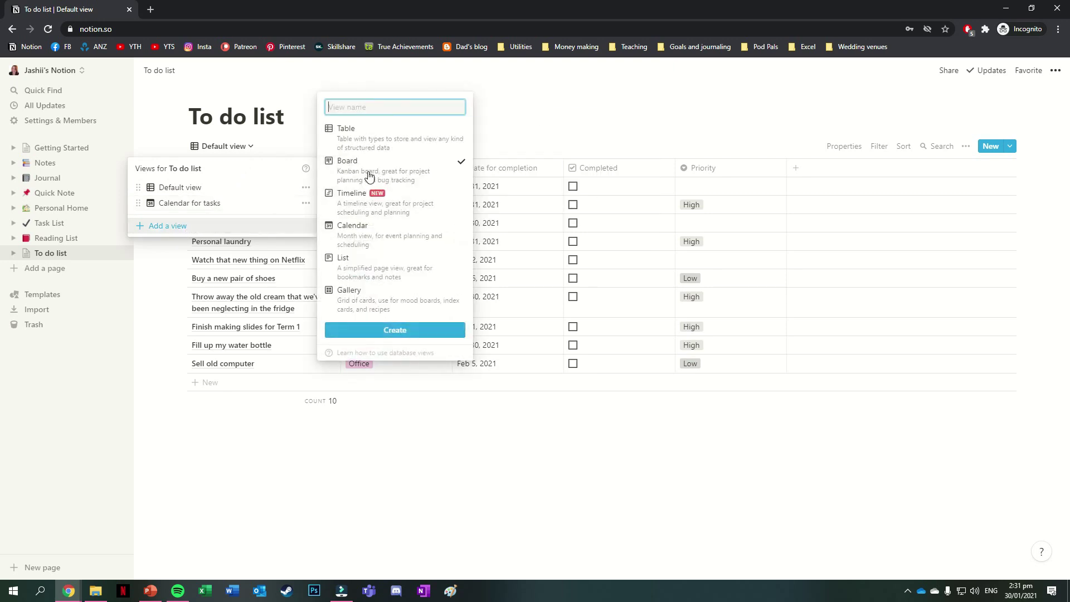
click(434, 333)
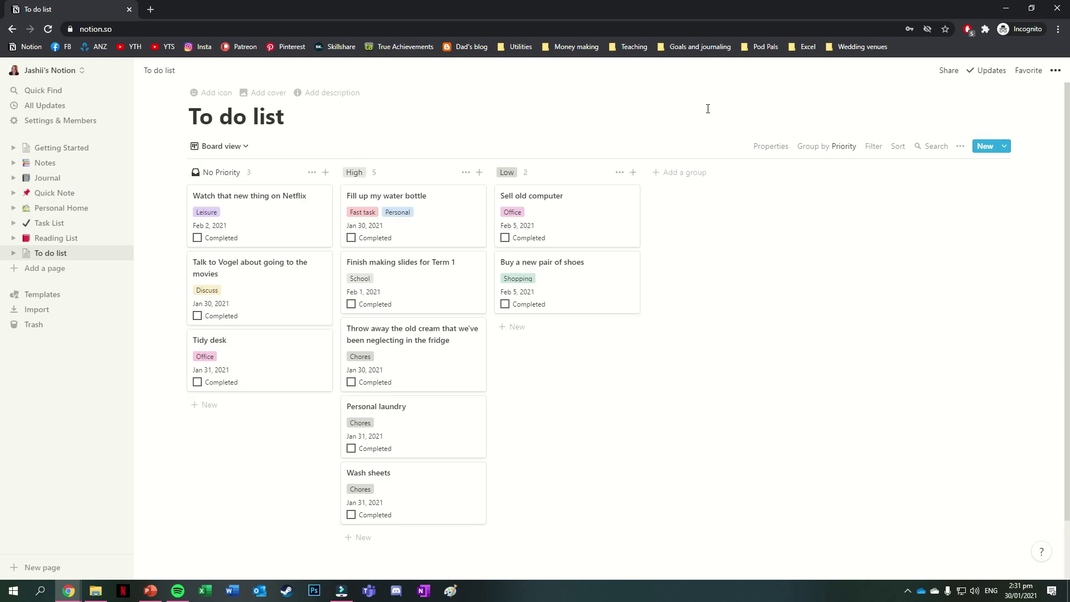
click(827, 146)
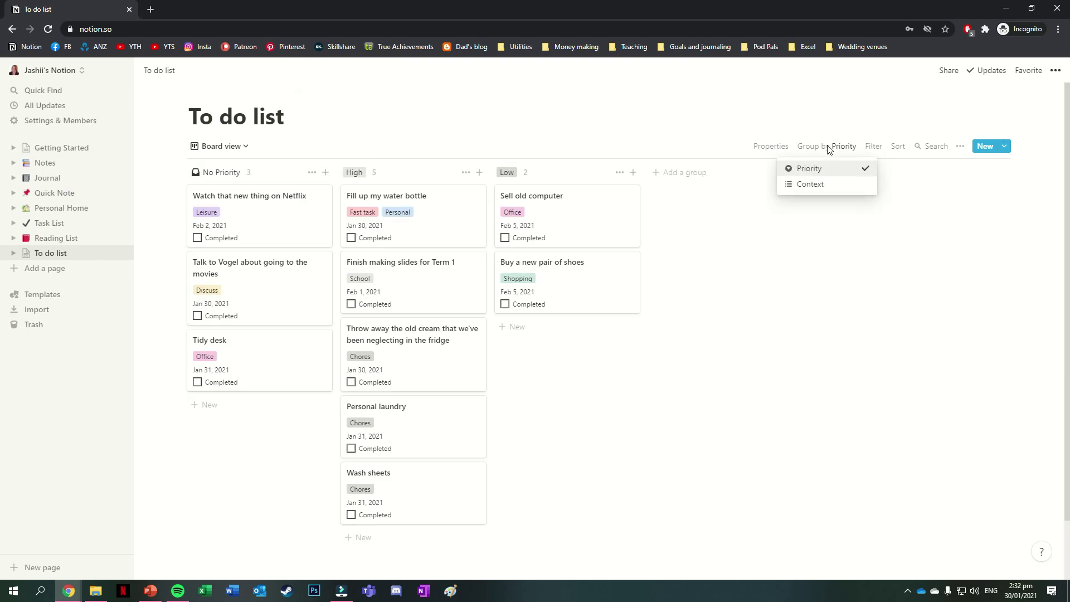
click(822, 184)
click(312, 172)
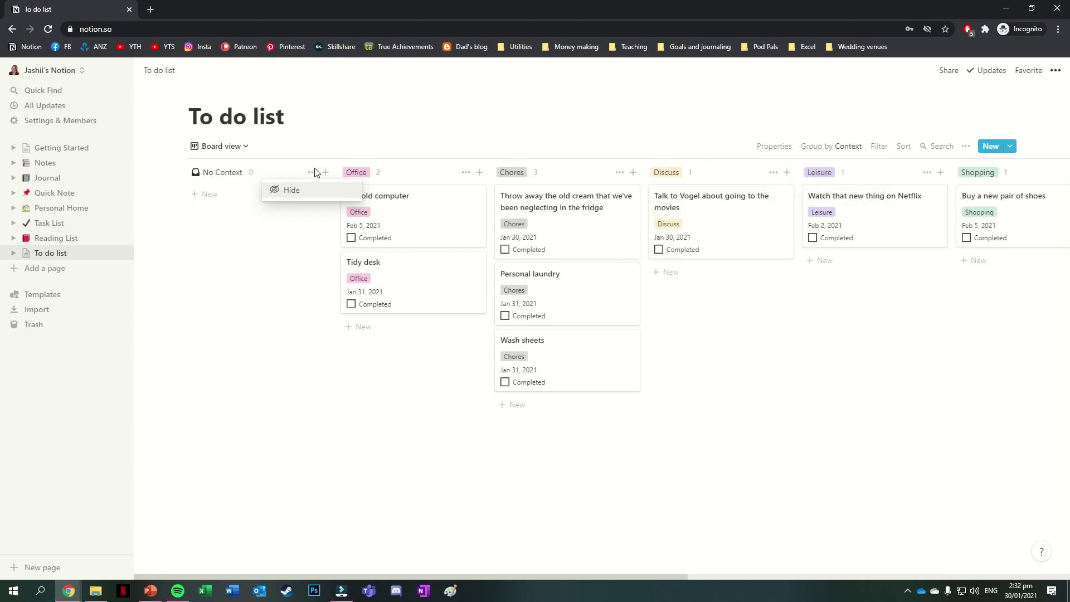
click(291, 191)
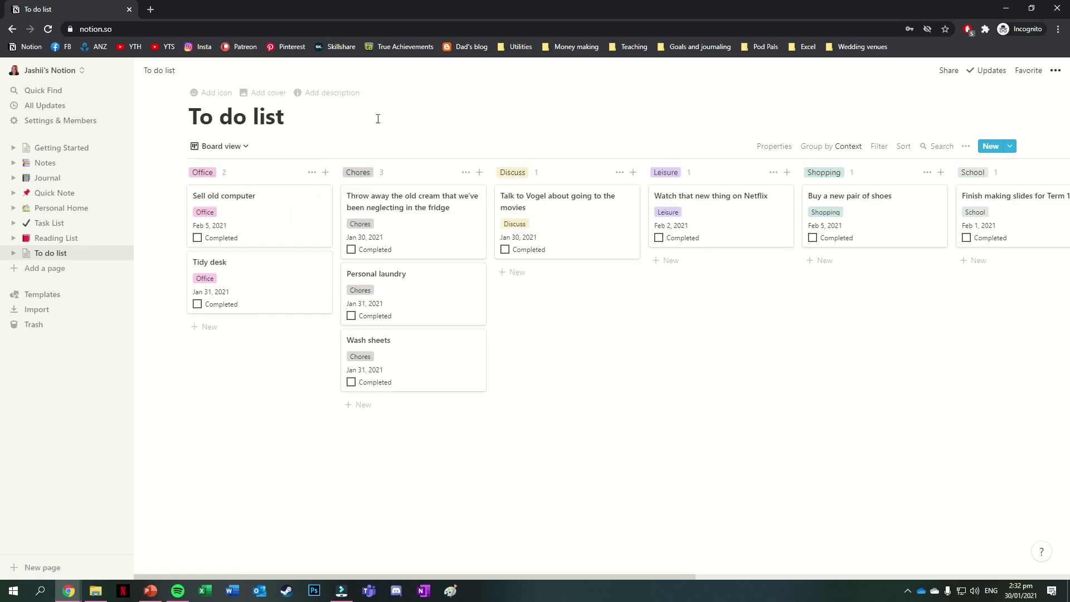
- In the Default table view, add a filter: Priority is High
click(239, 146)
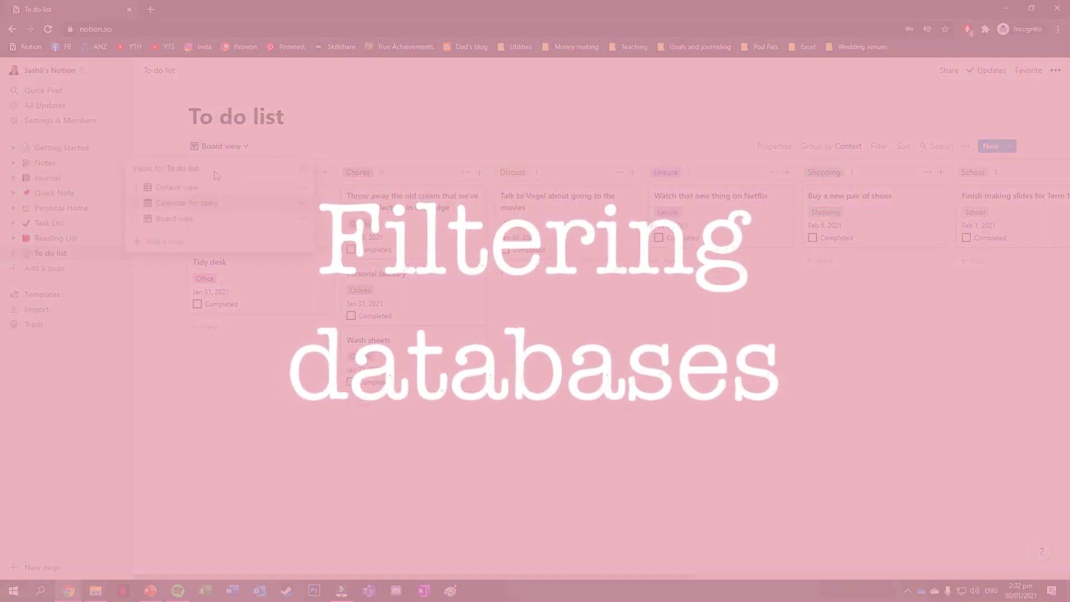
click(184, 189)
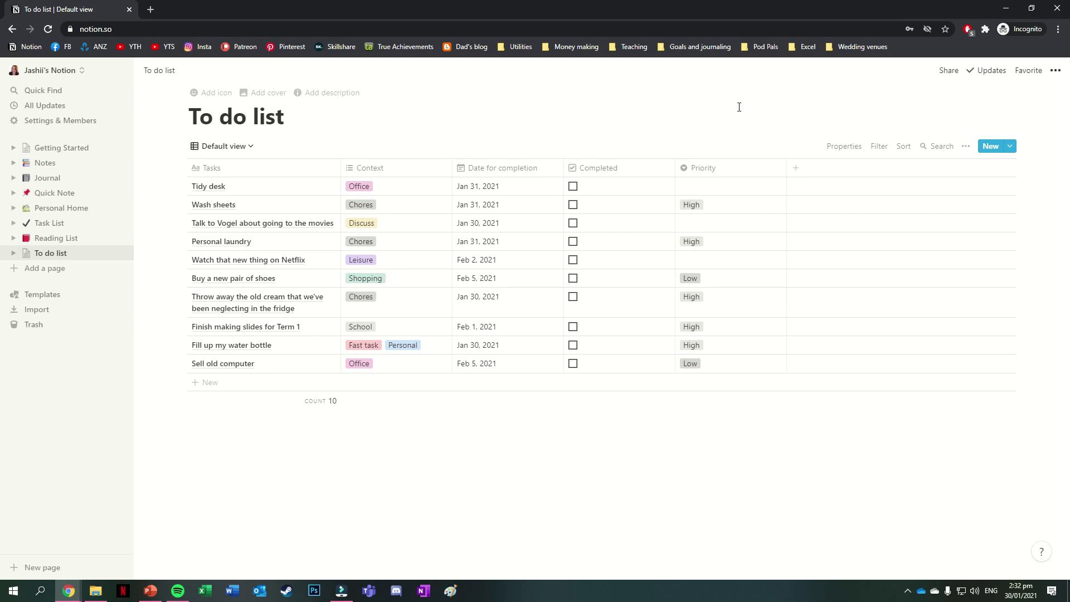
click(879, 146)
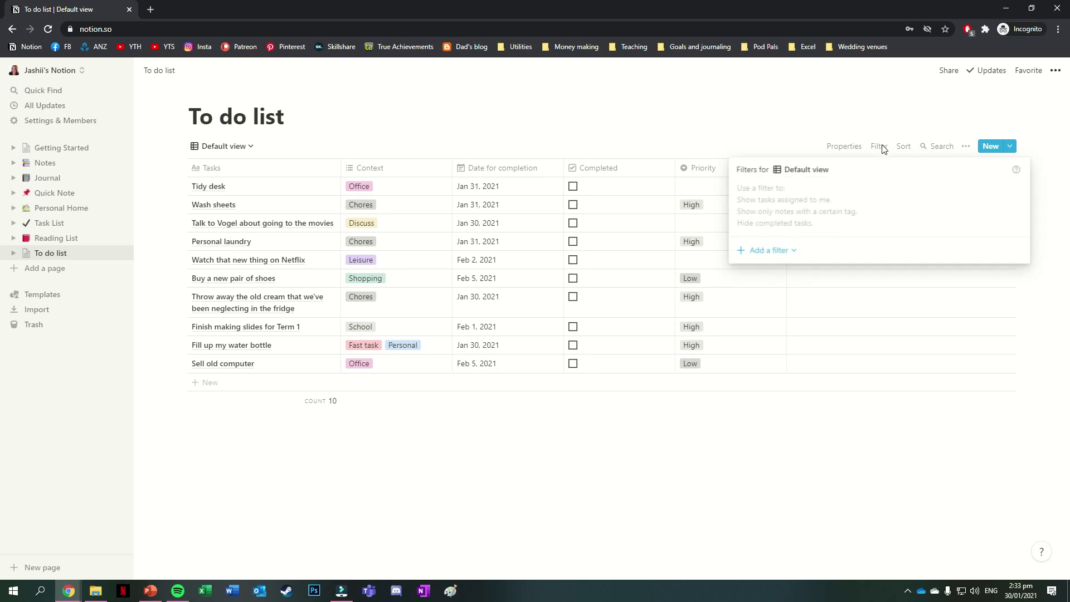
click(788, 252)
click(790, 272)
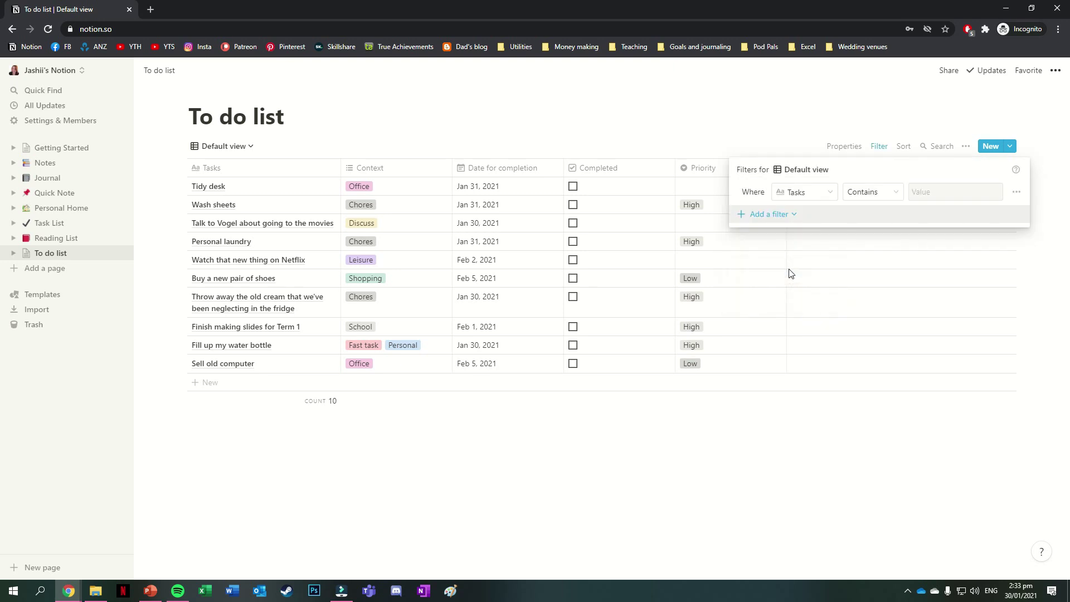
click(813, 195)
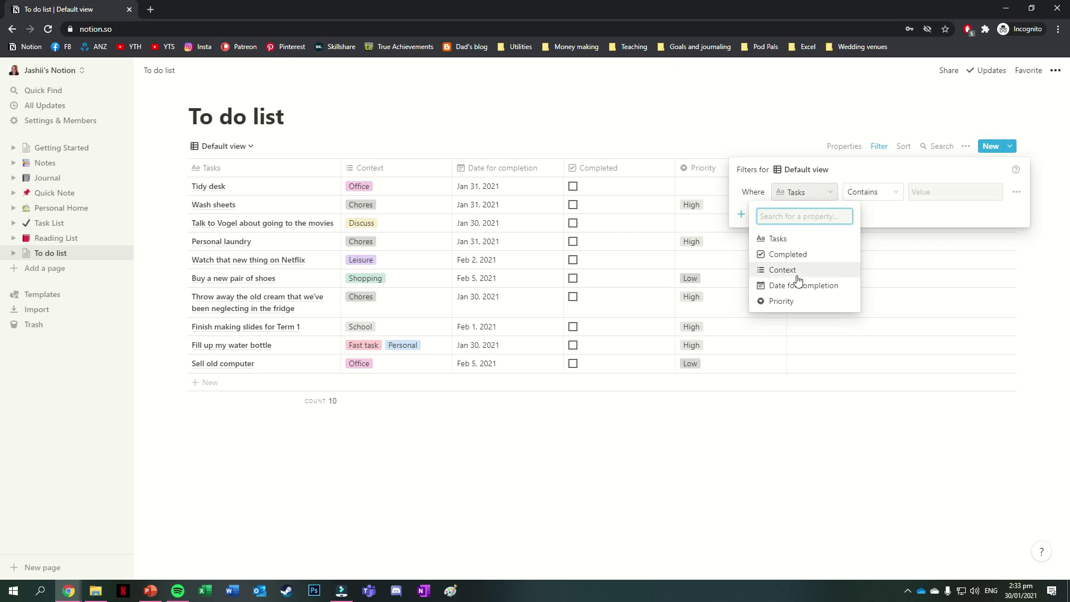
click(794, 302)
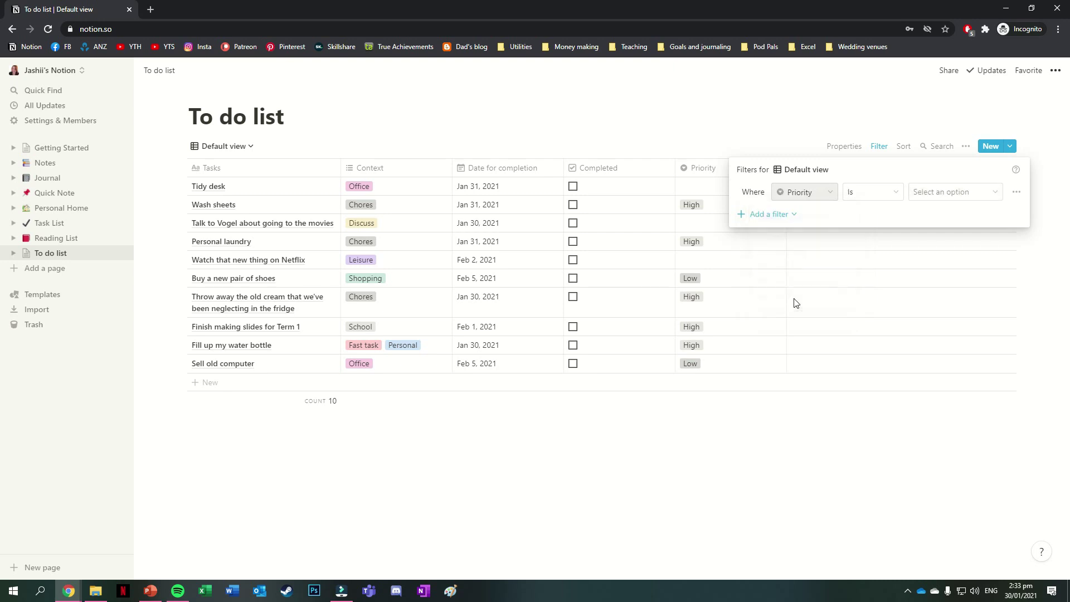
click(944, 194)
click(928, 255)
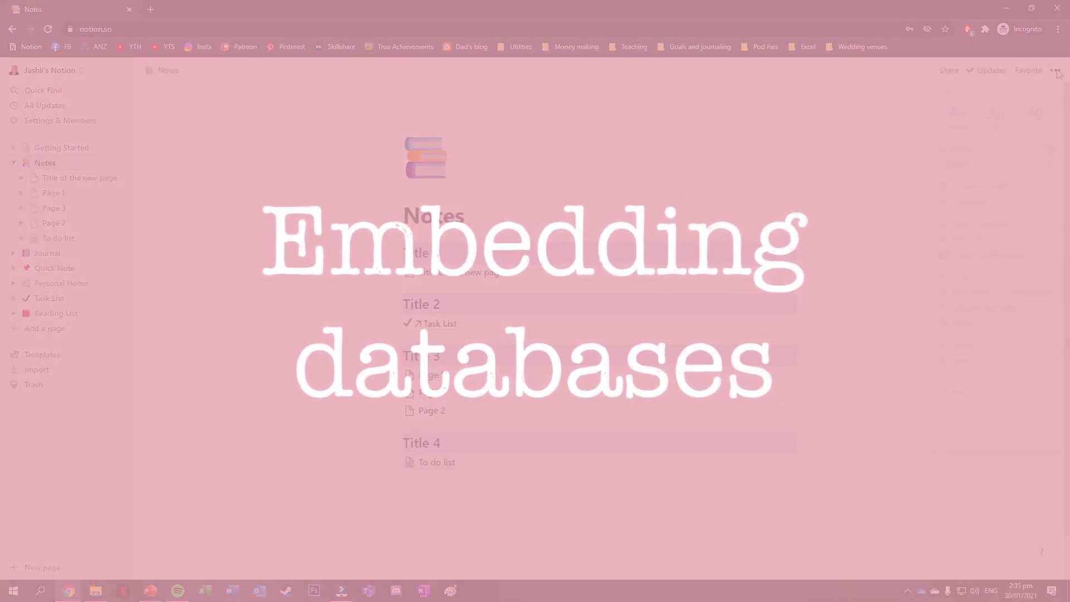
- Switch the Notes page to full width
click(1055, 70)
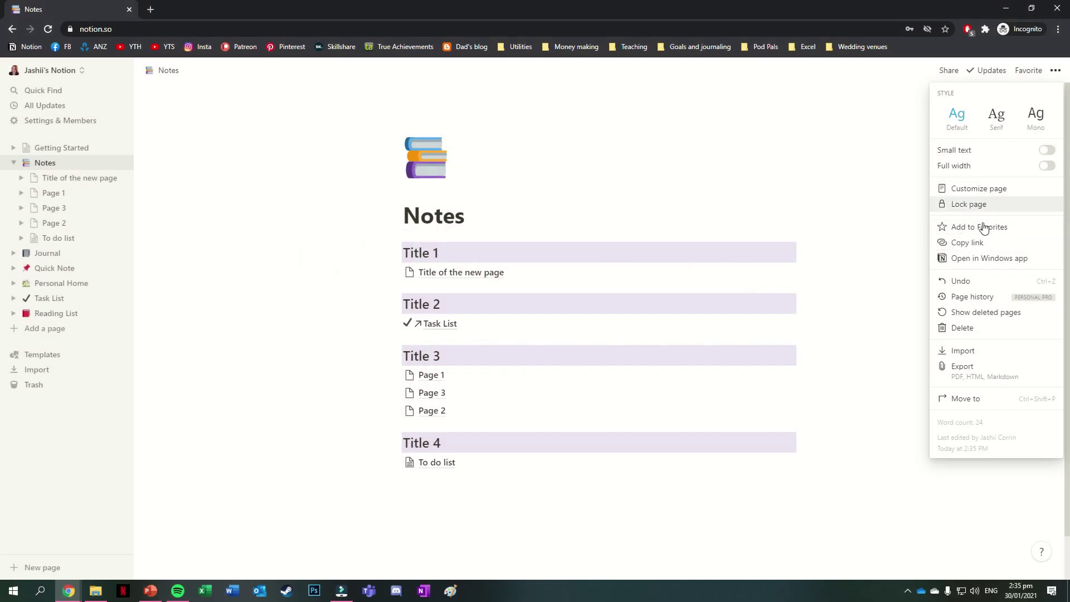
click(1006, 166)
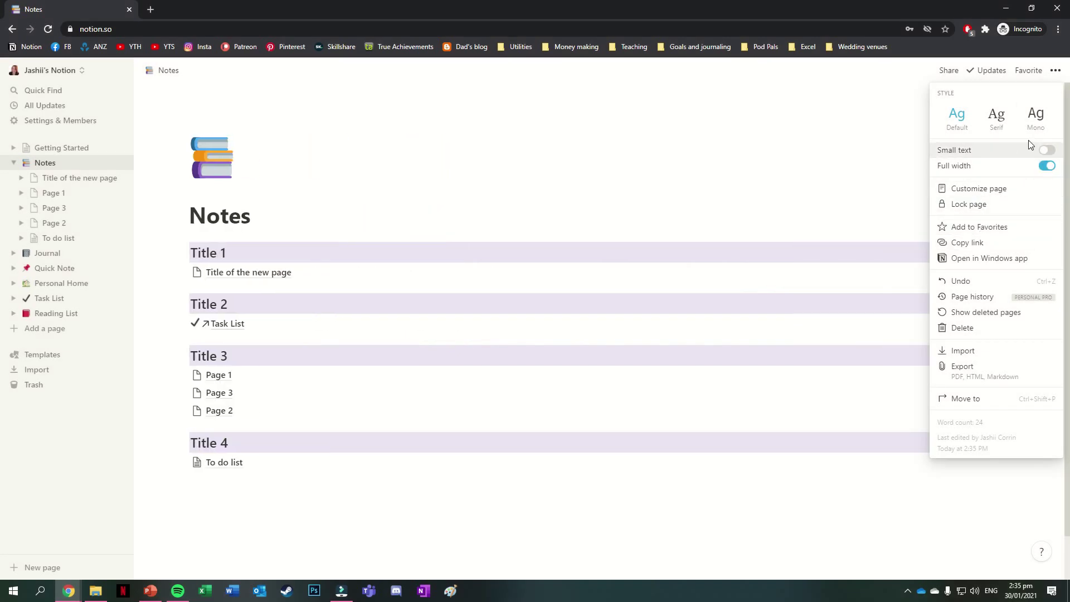
click(903, 114)
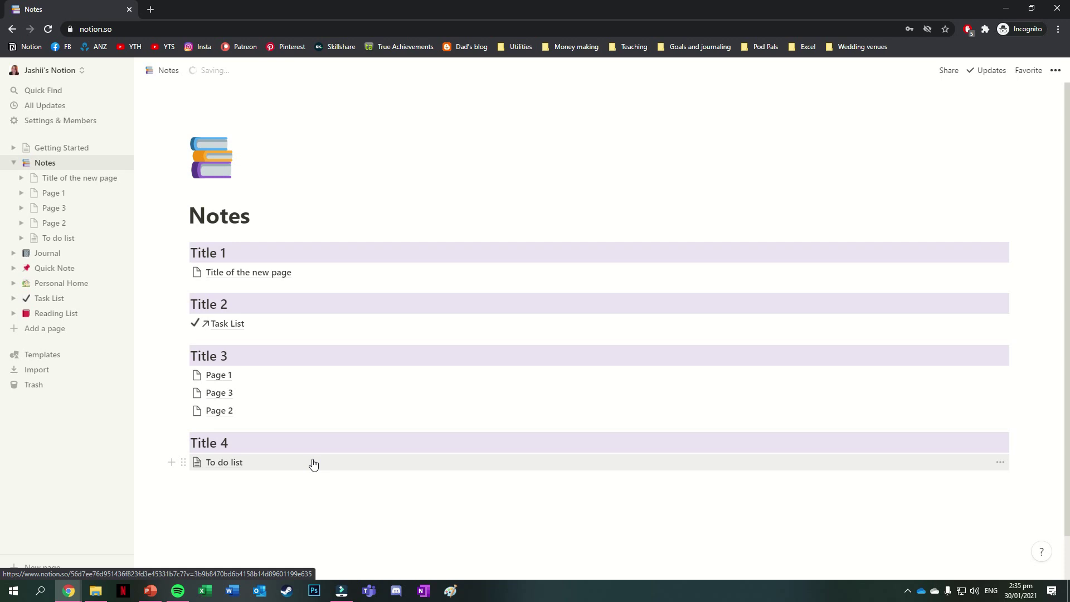
- Turn the To do list block into an inline database table
click(184, 462)
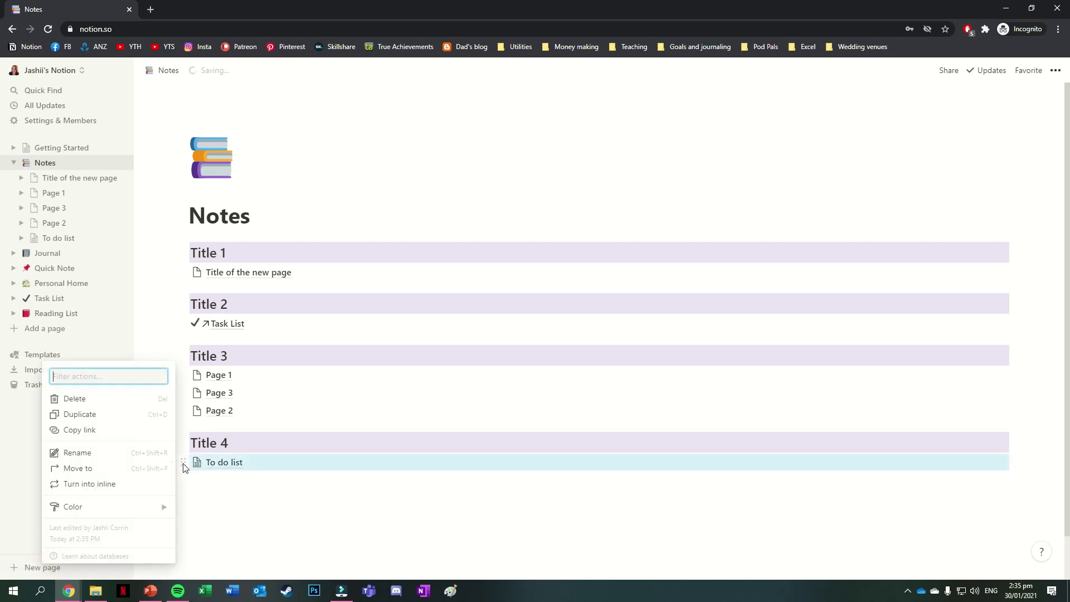
click(151, 483)
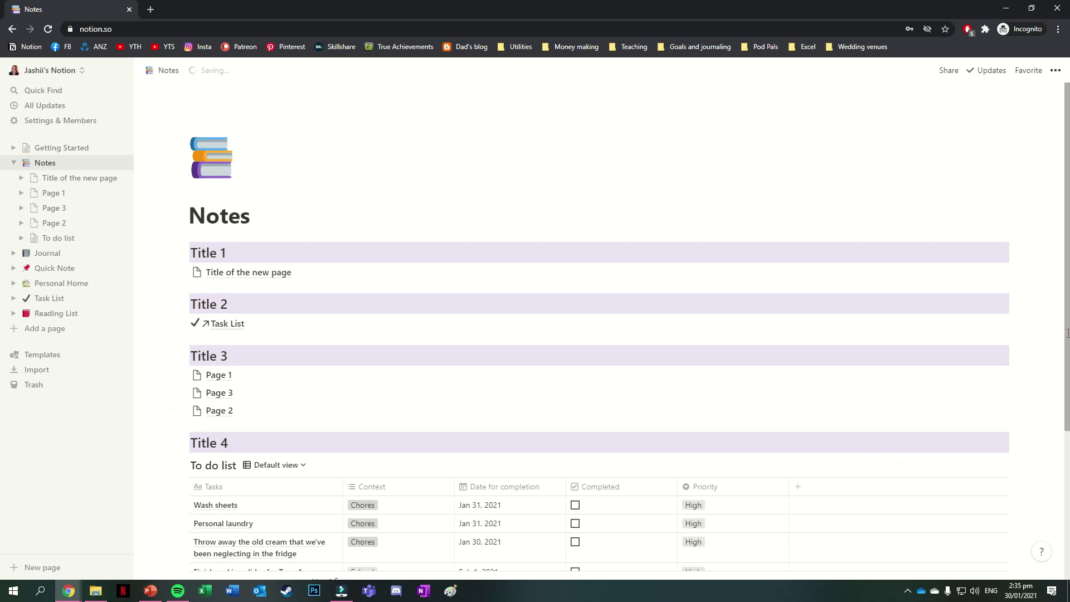
scroll(1068, 333, down, 3)
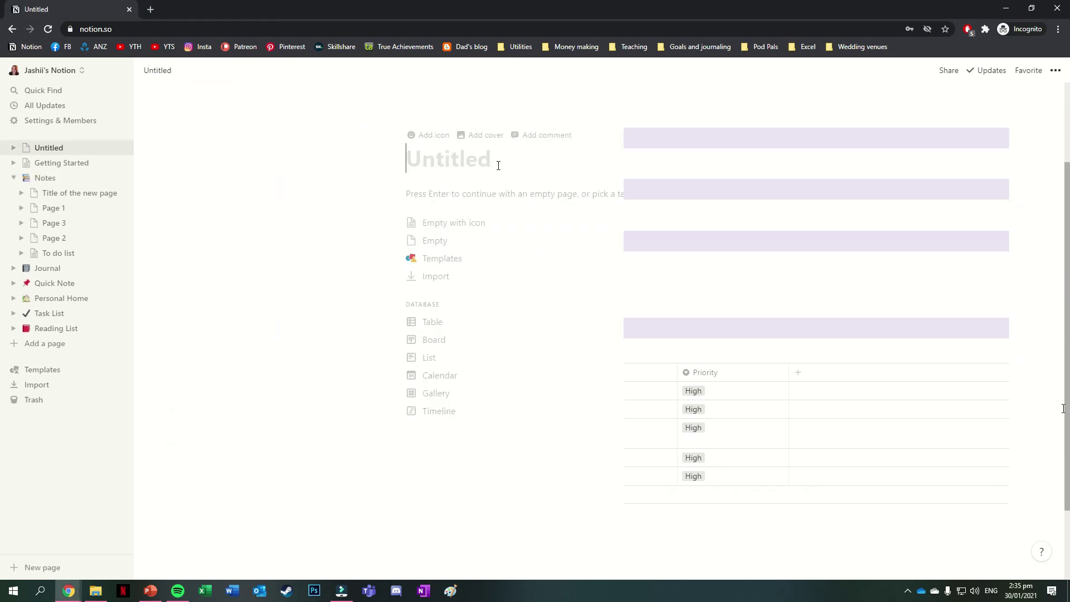
- Title the new page 'Life dashboard', give it a heart icon, and make it full width
text(Life )
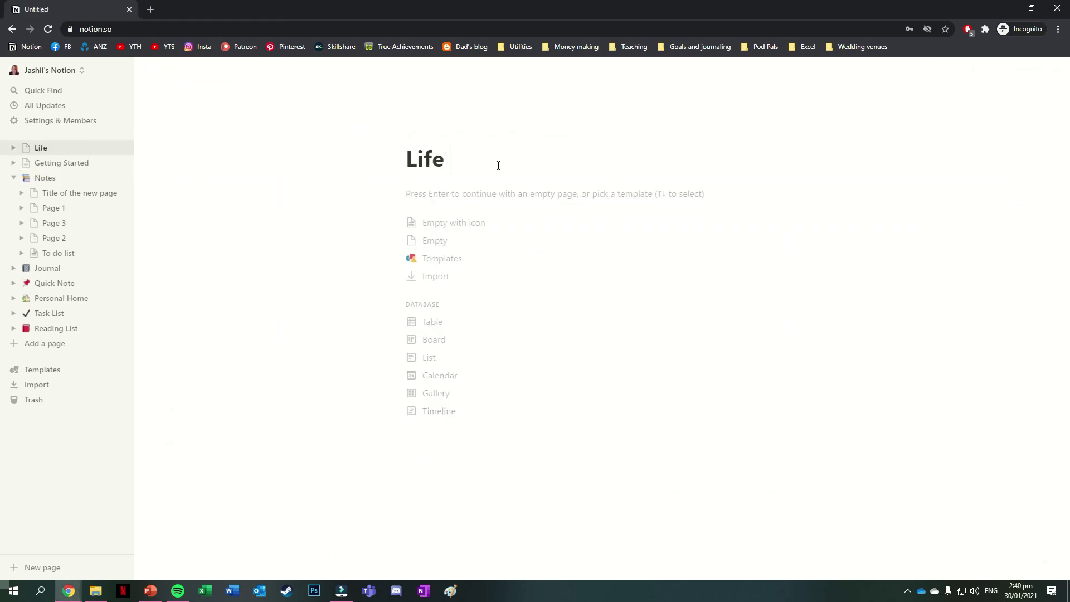
text(dashboard)
click(426, 136)
click(423, 151)
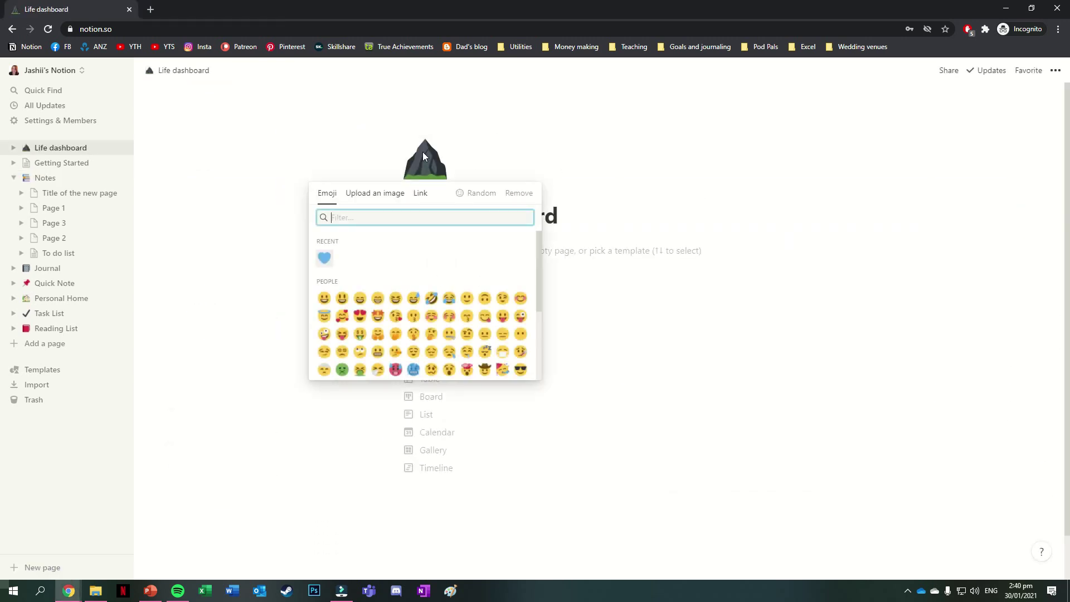
click(324, 257)
click(1056, 70)
click(1047, 165)
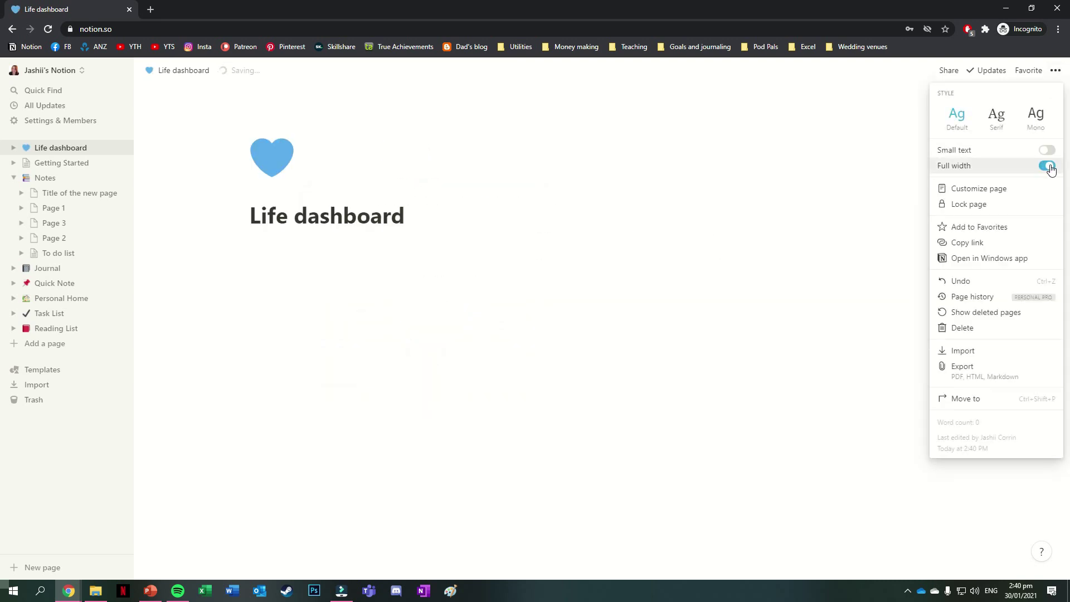
- Add 'Goals and projects' and 'Quick links' lines side by side as two columns
click(231, 250)
text(Goals and project)
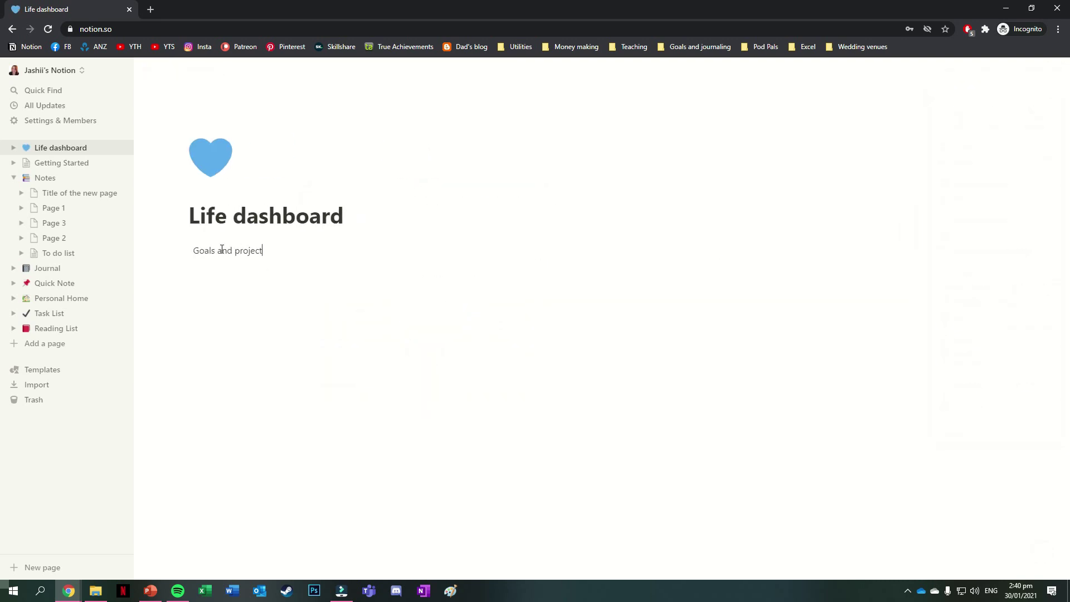
text(s)
key(Return)
text(Q)
drag(182, 270, 1018, 254)
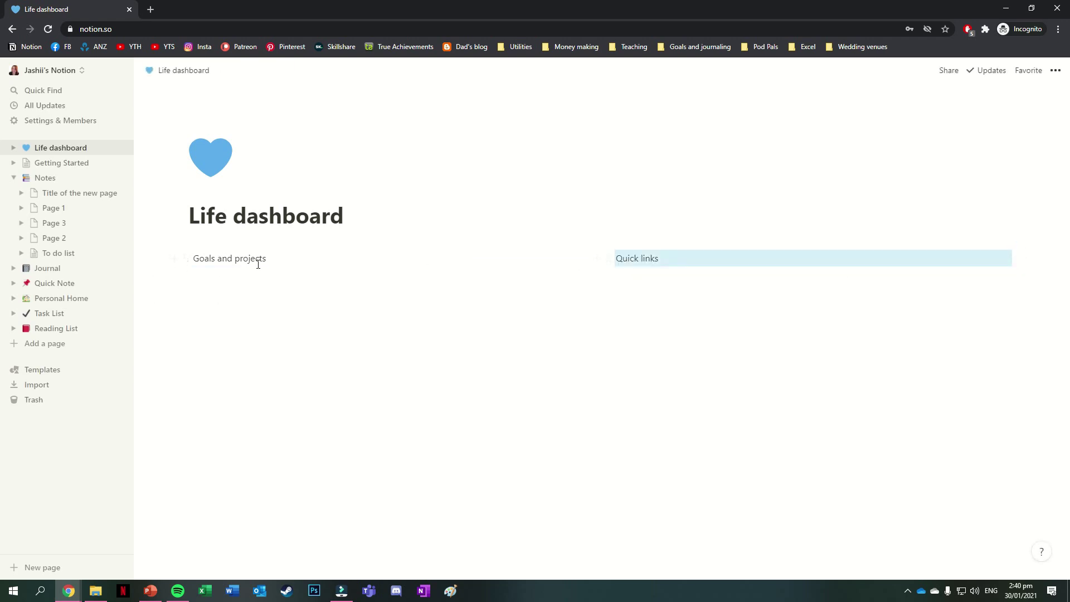
- Make 'Goals and projects' a heading with a blue background
click(185, 261)
mouse_move(139, 229)
click(212, 174)
click(186, 261)
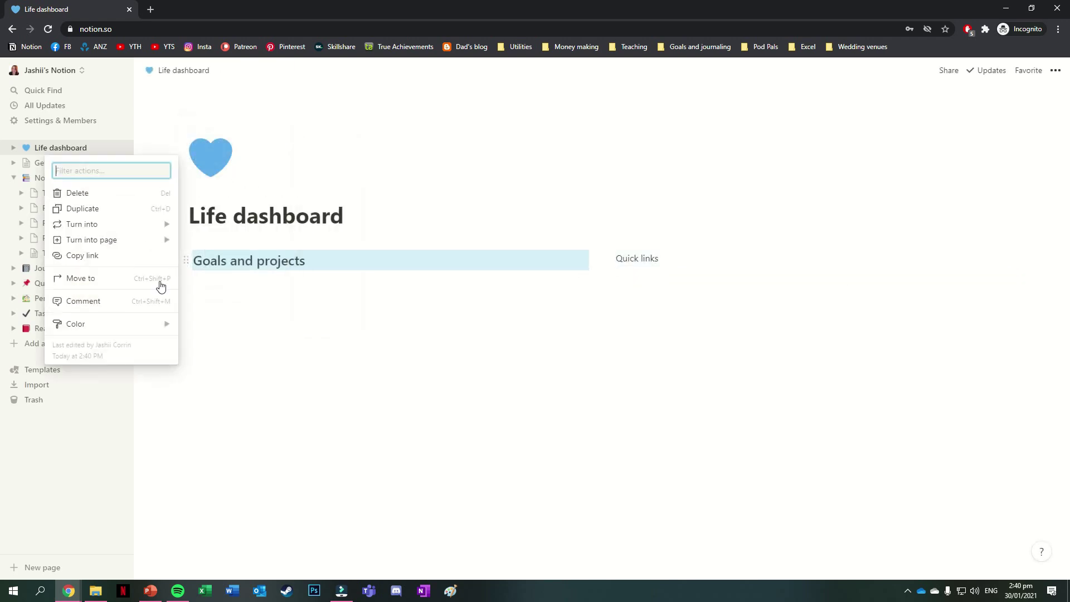
mouse_move(111, 324)
click(239, 480)
- Make 'Quick links' a blue-background heading, then add a 'Goals and projects' line below the first column
click(608, 259)
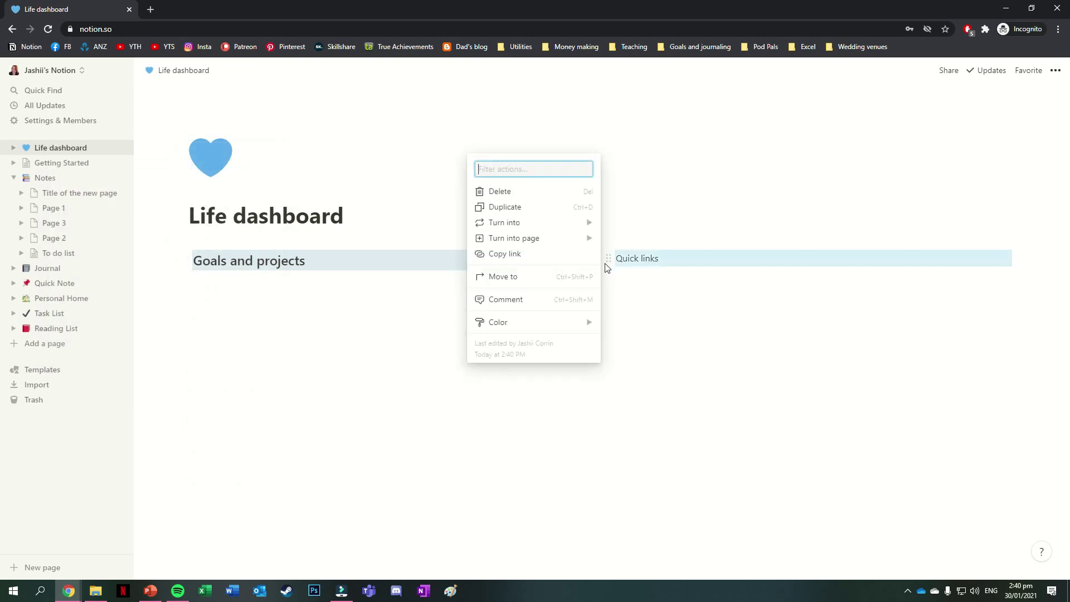
mouse_move(535, 223)
click(641, 175)
click(608, 261)
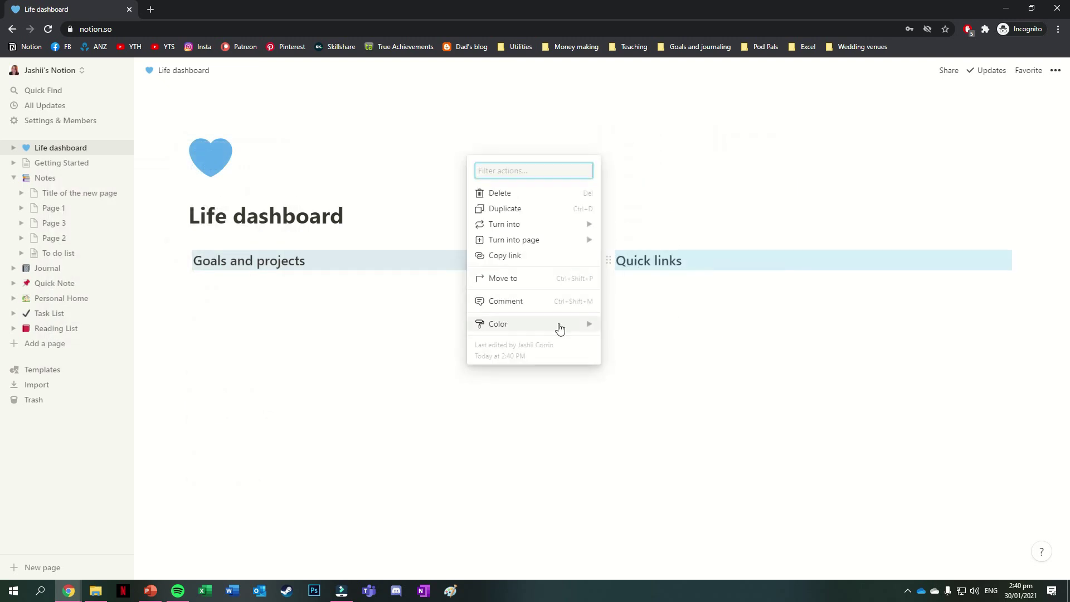
mouse_move(499, 324)
click(646, 480)
click(248, 280)
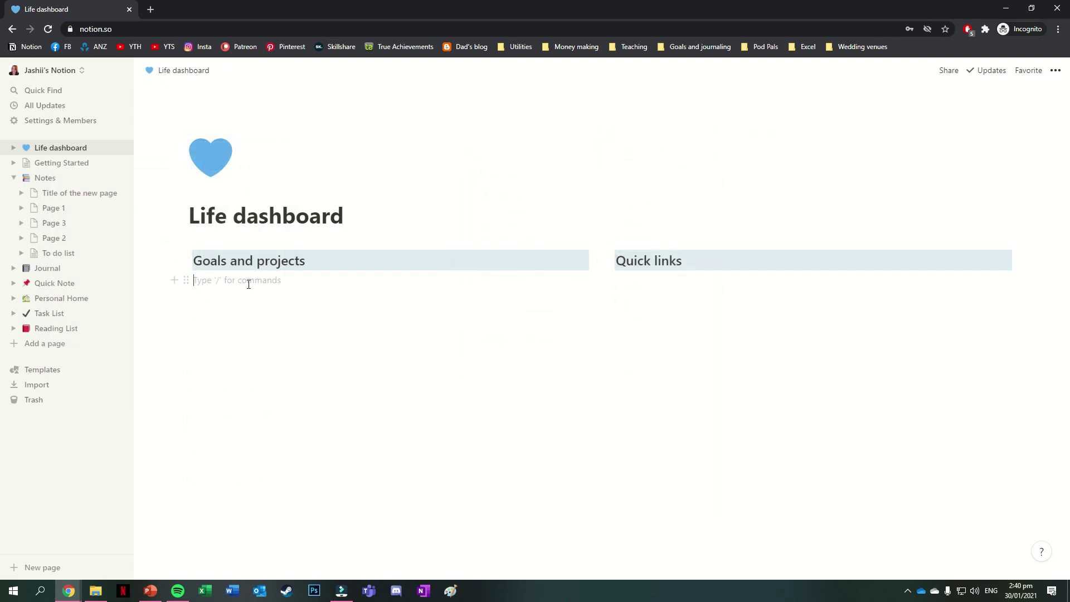
text(Goals and projects)
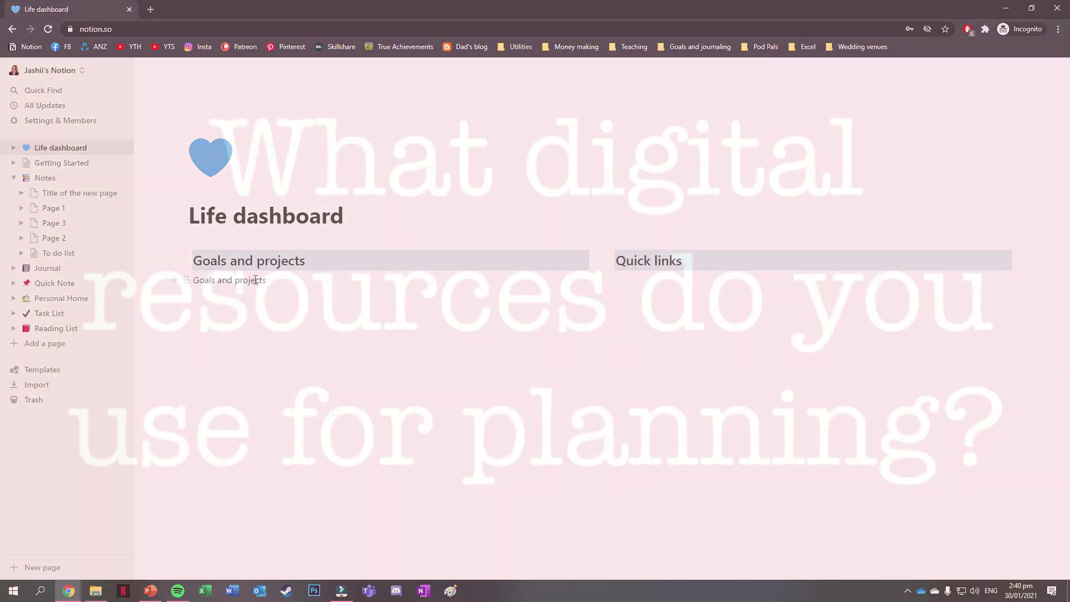
- Turn the Goals and projects line into a page and make it a gallery database
click(181, 281)
mouse_move(111, 244)
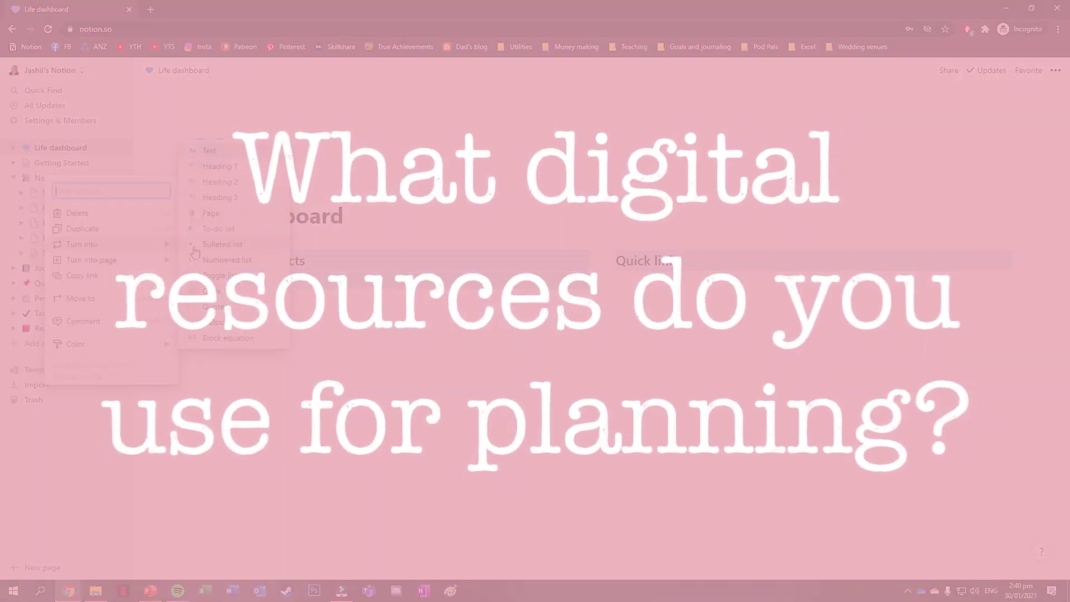
click(210, 213)
click(223, 281)
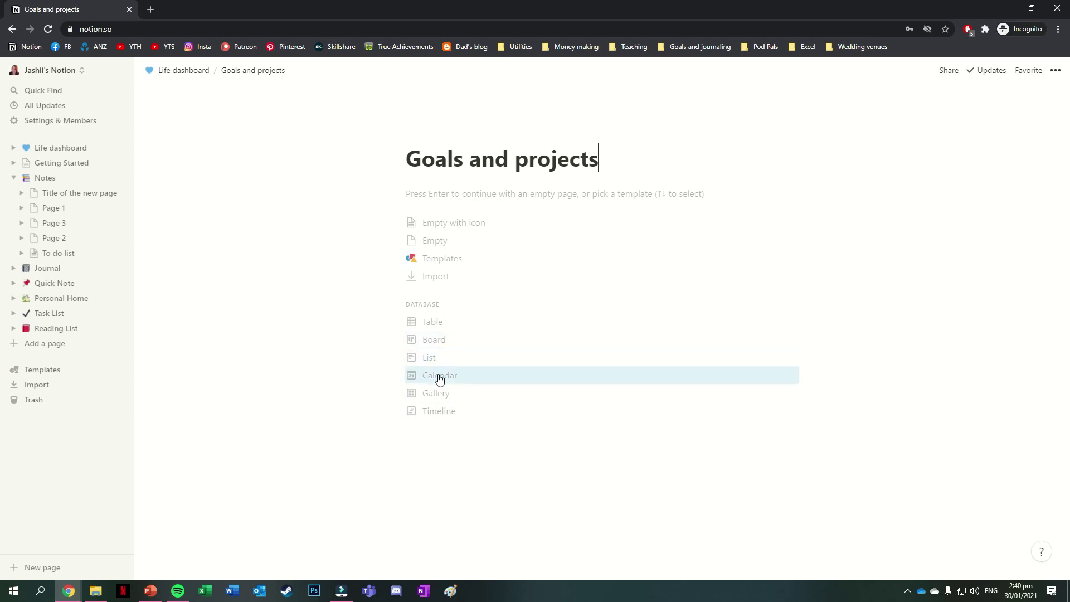
click(440, 390)
- Set the gallery card size to Small
click(852, 154)
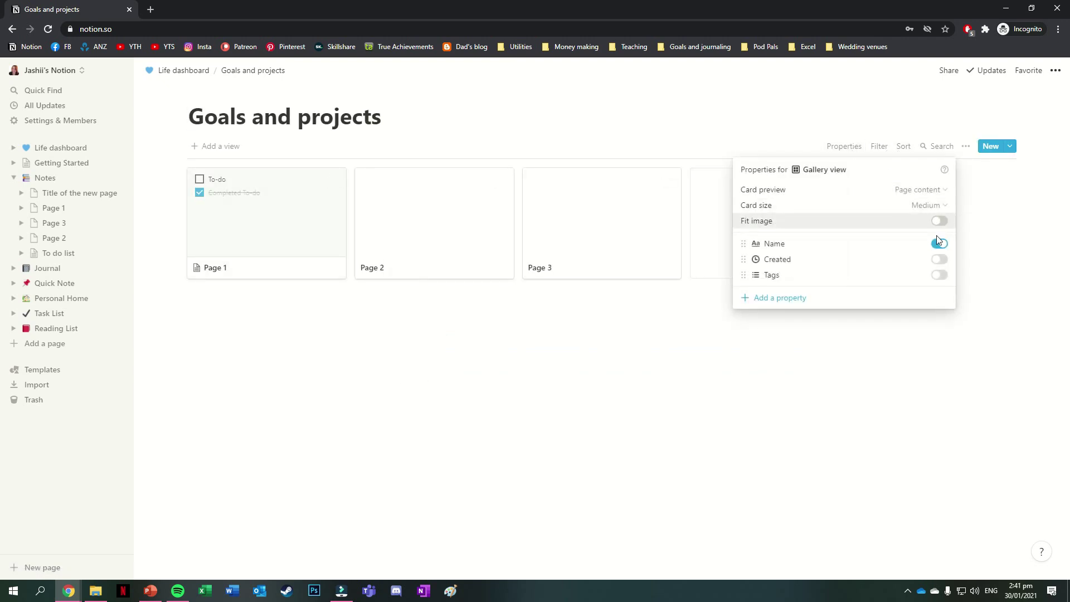
click(927, 203)
click(858, 222)
click(231, 201)
- Rename the Page 1 card to 'Tidy up office' and delete its two to-do items
click(220, 242)
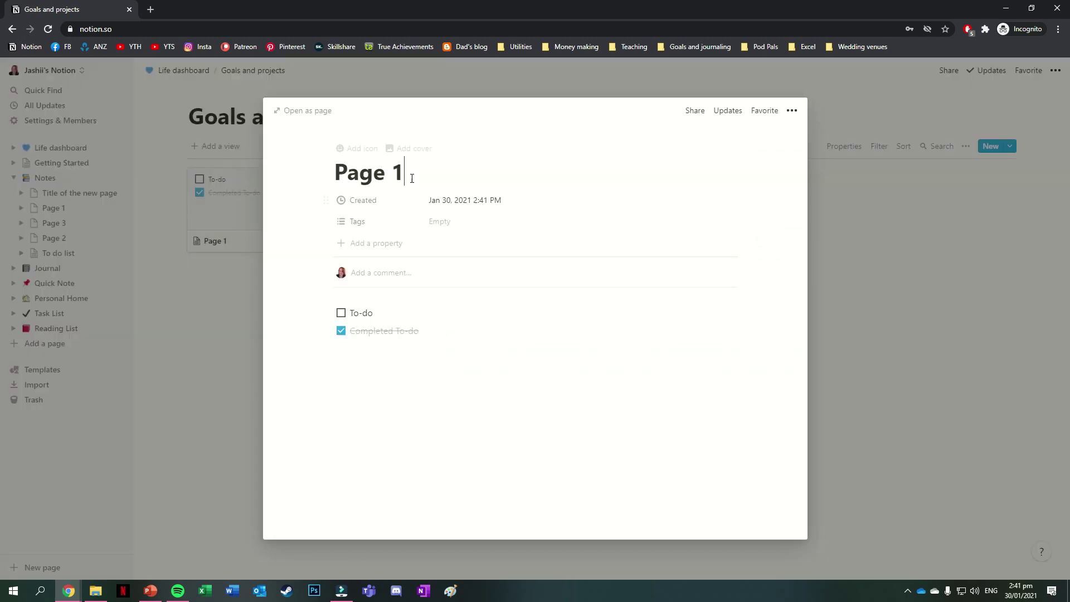
triple_click(406, 179)
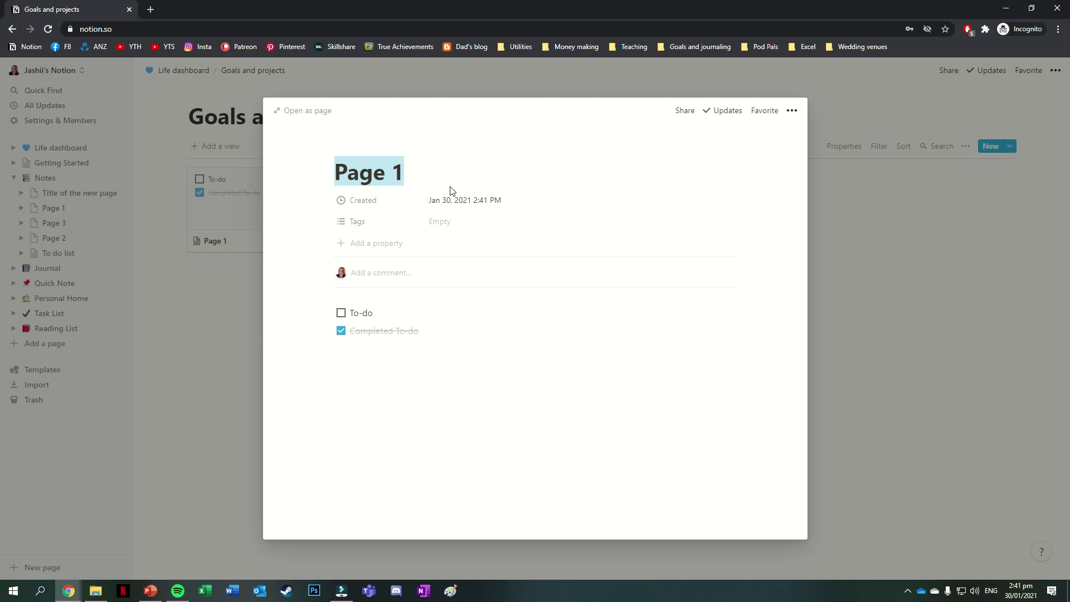
text(Tidy up office)
drag(342, 324, 343, 296)
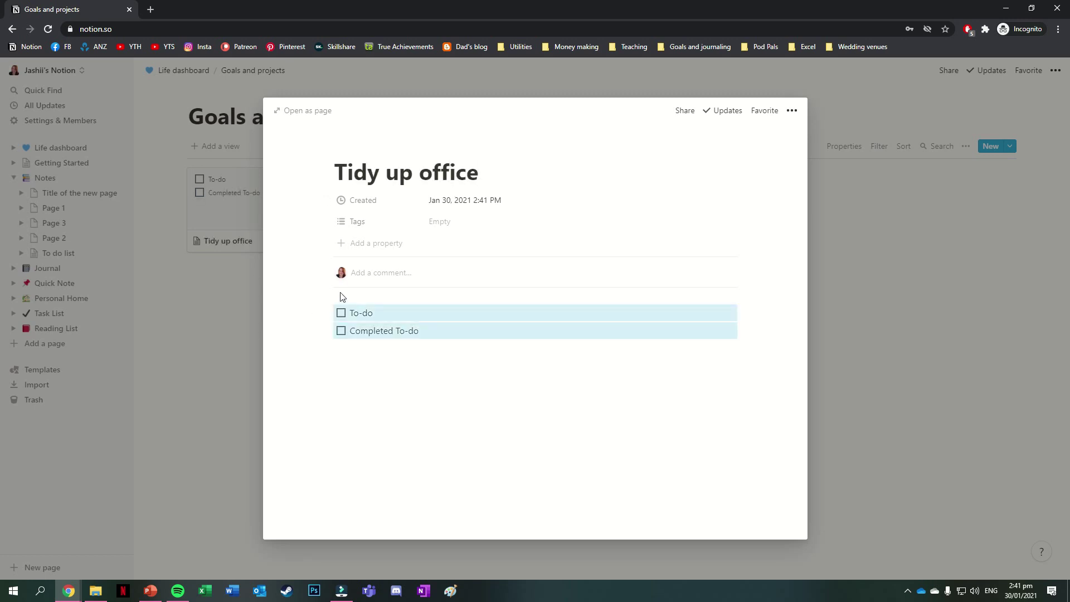
key(BackSpace)
key(Escape)
- Rename the Page 2 card, typing 'Kon' as its new title
click(217, 97)
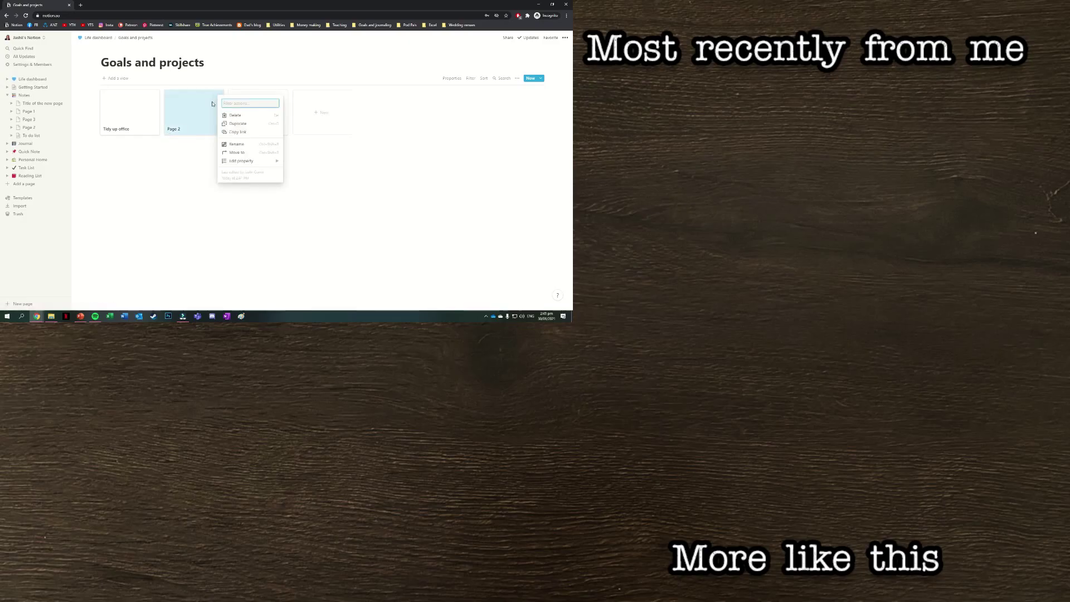
click(178, 132)
triple_click(175, 96)
text(KonMari 2.0)
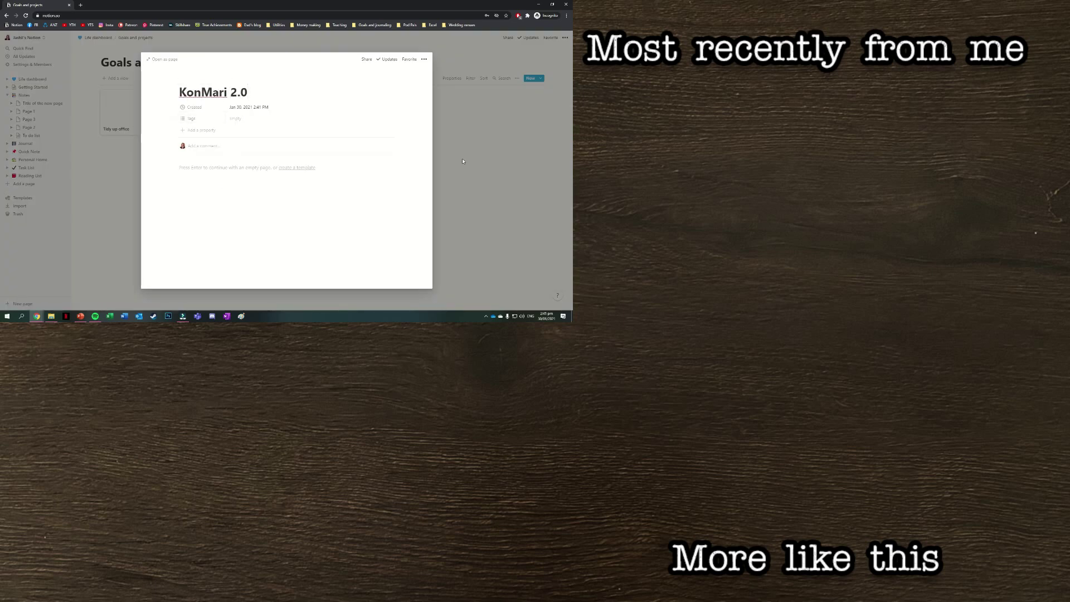
click(462, 161)
- Set the gallery's card preview to None
click(454, 78)
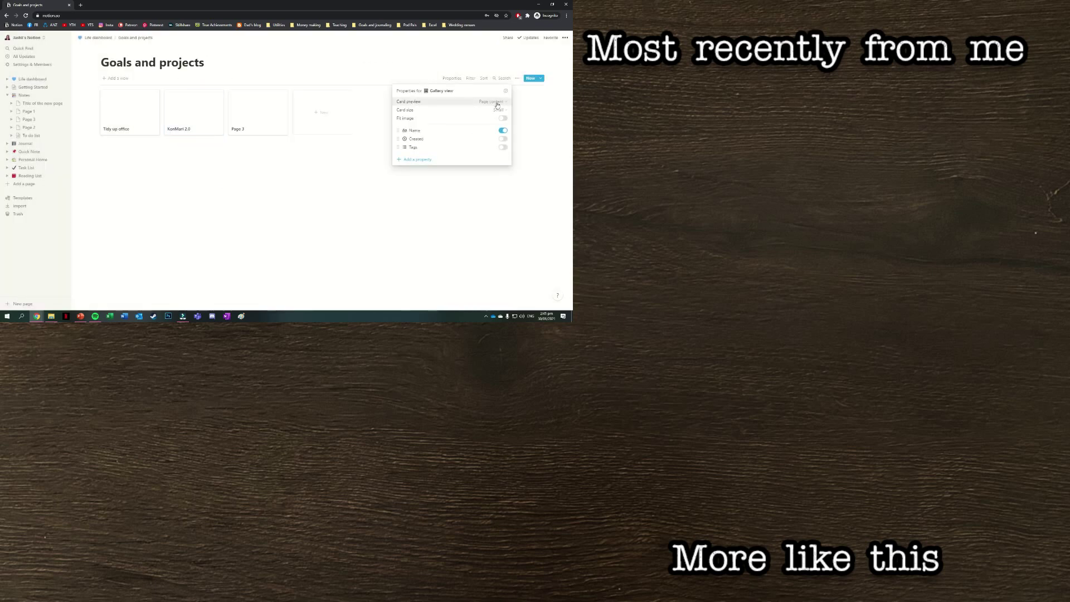
click(490, 101)
click(483, 114)
click(289, 148)
- Rename the Page 3 card, typing 'Make a N' as its title
click(239, 98)
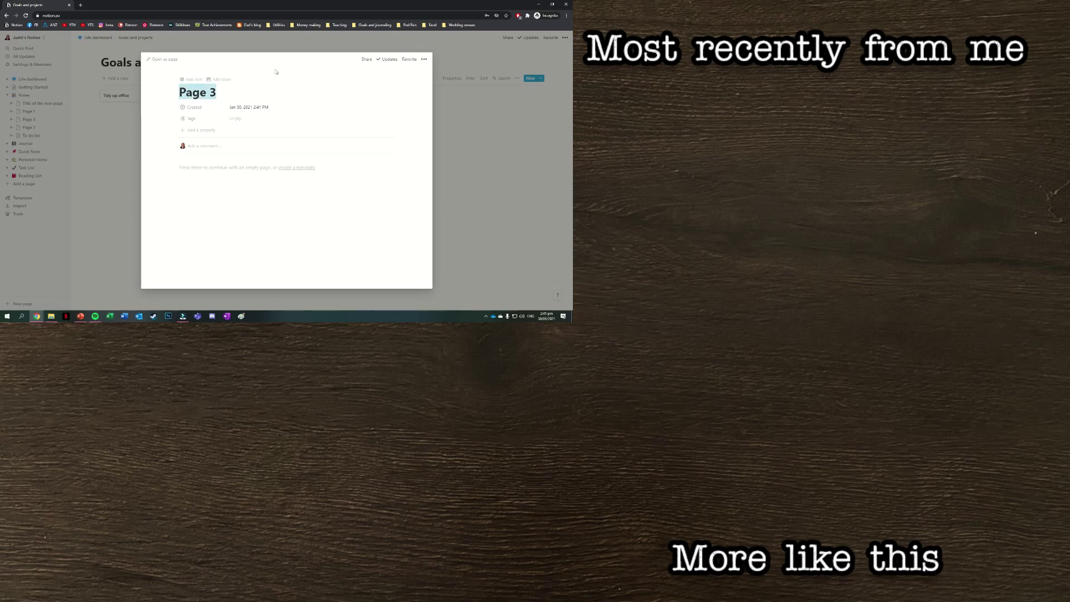
text(Make a Notion pack)
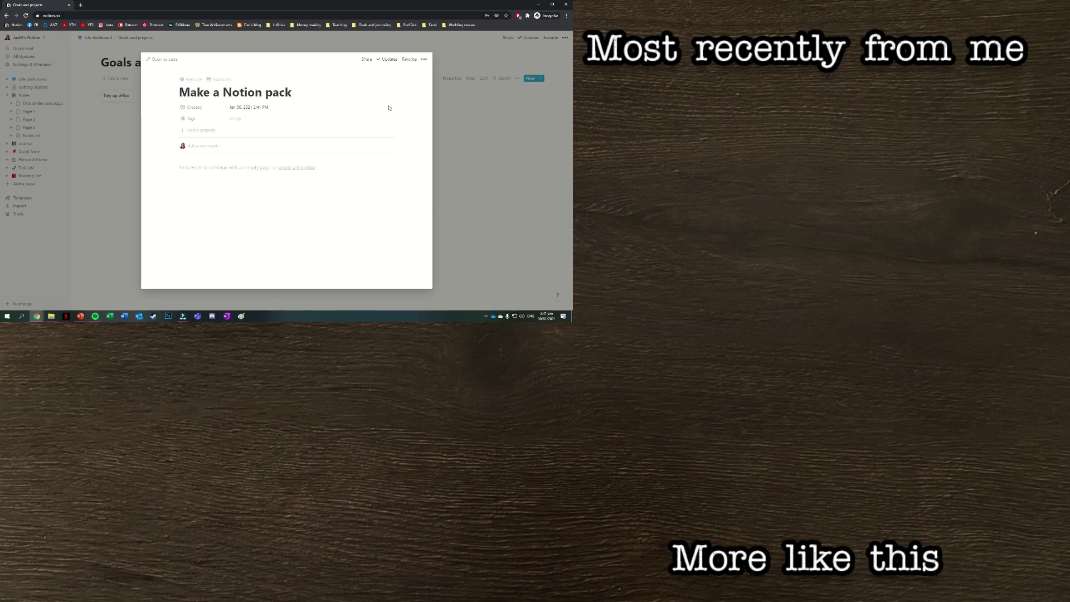
key(Escape)
click(31, 78)
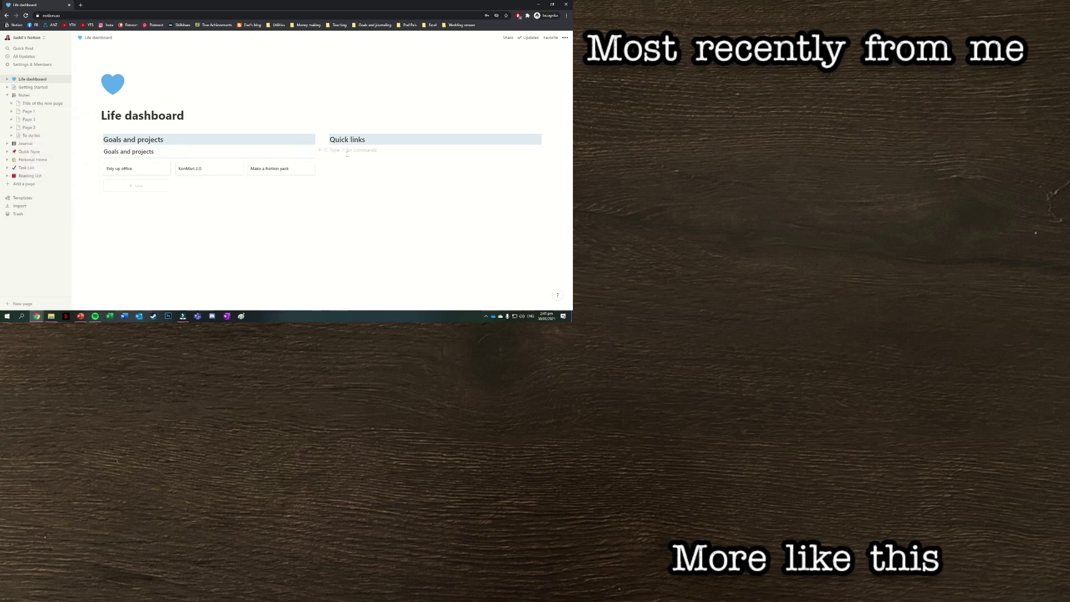
text([[Notes)
key(Return)
text([[Reading)
key(Return)
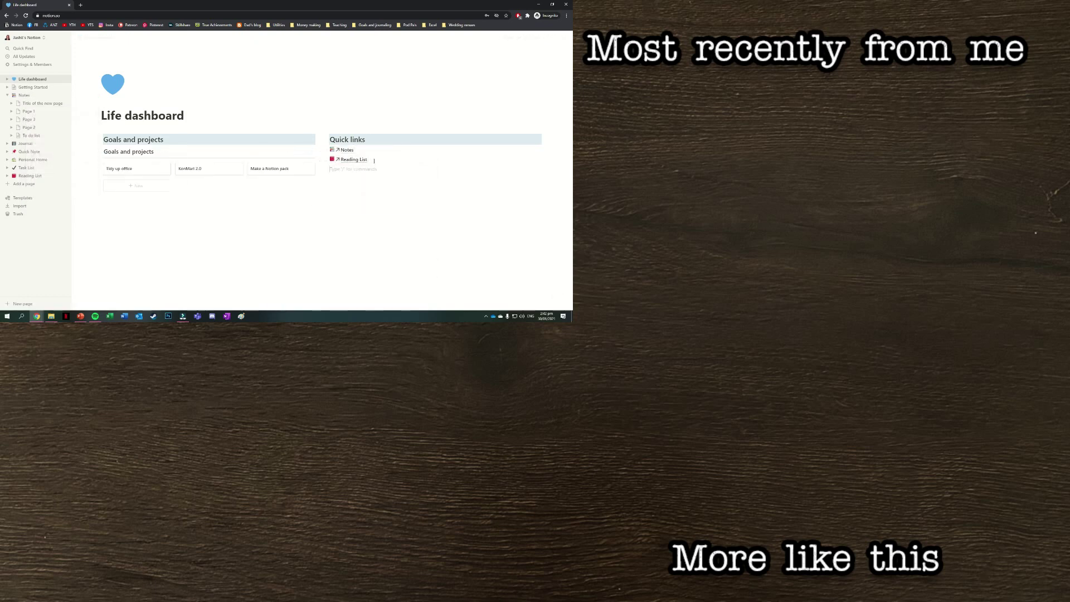
text(@)
text(To do l)
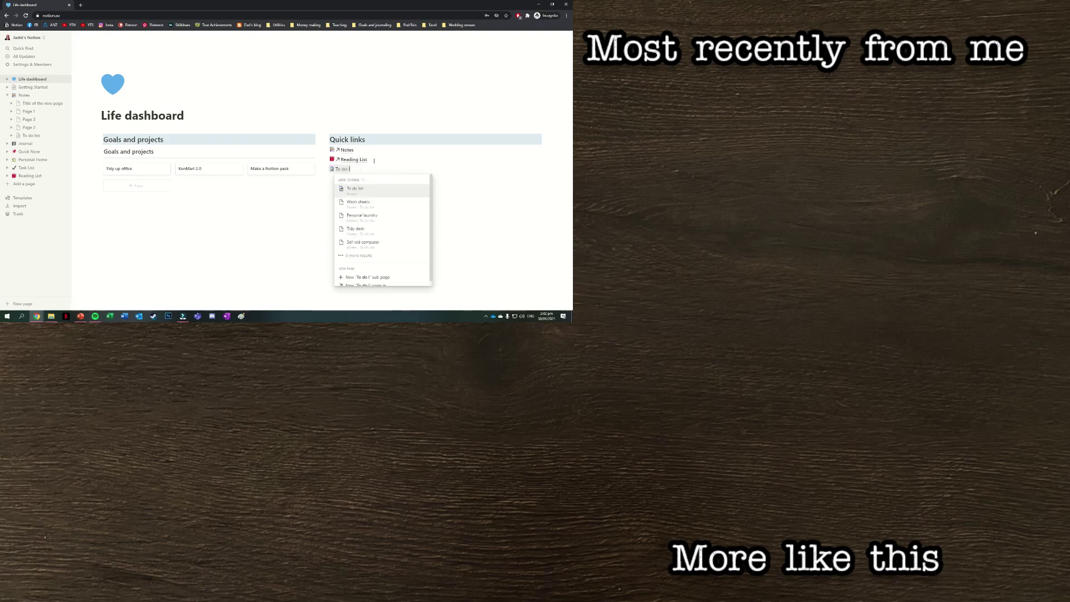